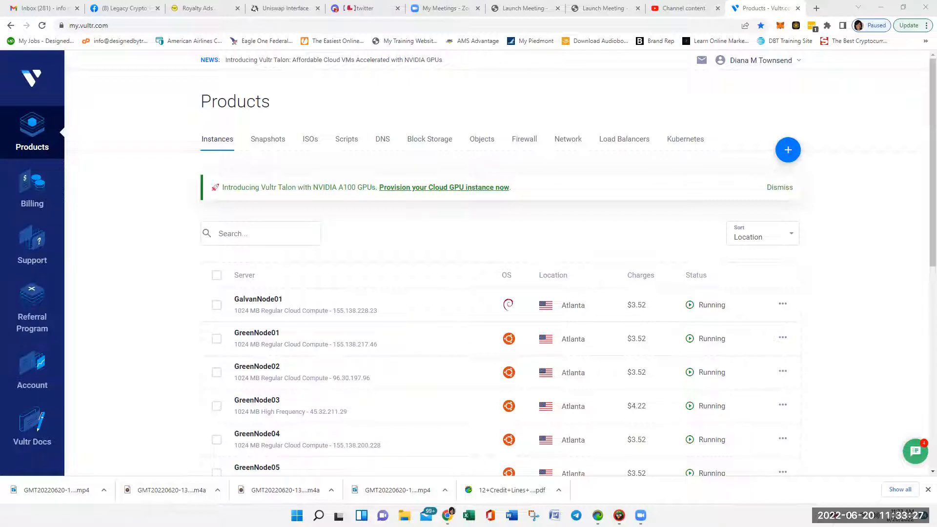
- Open the account's Referral Program page and copy the referral link
click(28, 323)
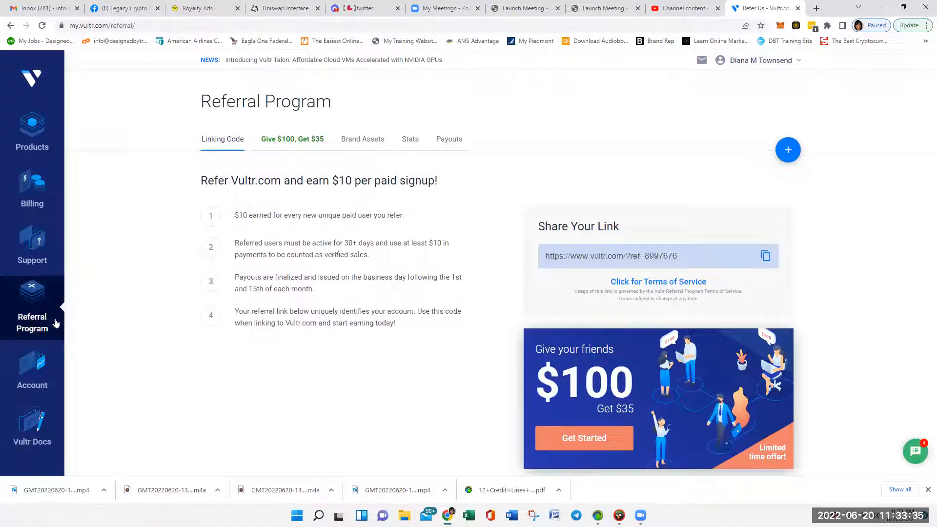
click(765, 259)
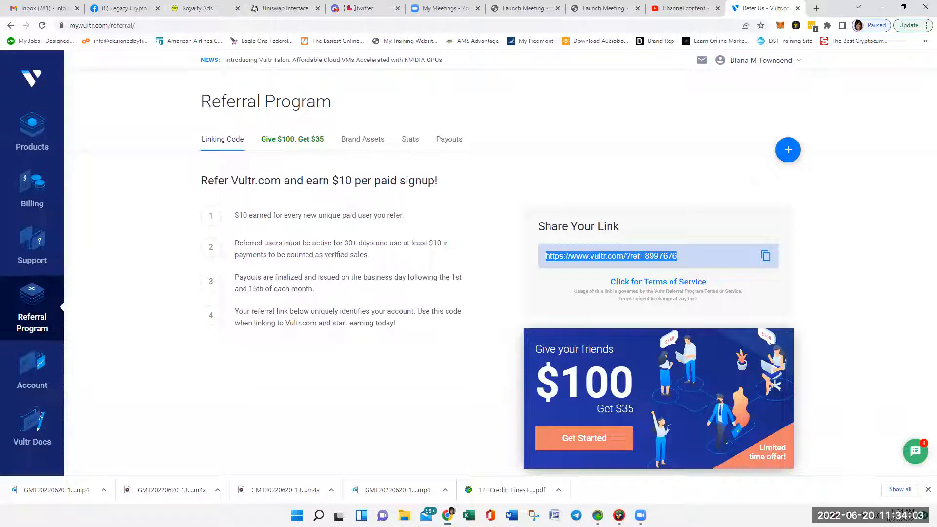
- Look over the server instances on the Products page and return to the Referral Program page
click(40, 135)
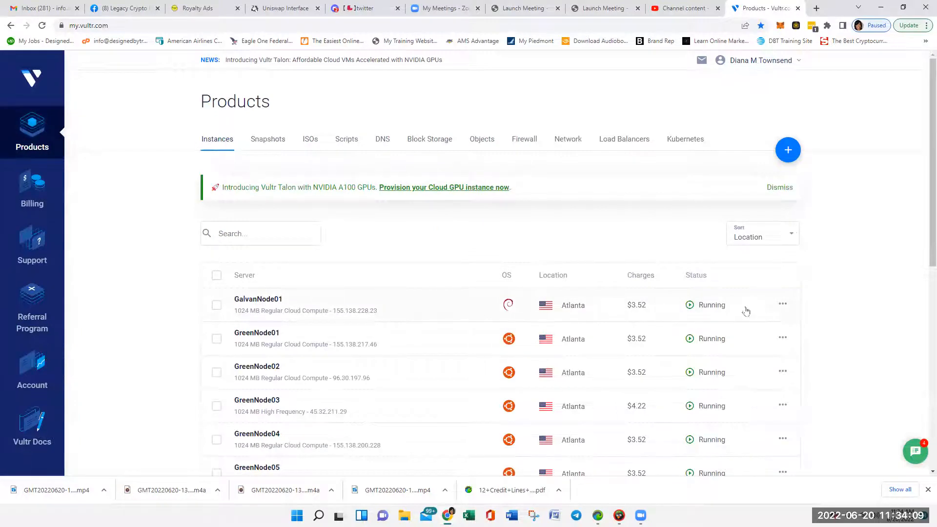
scroll(293, 304, down, 2)
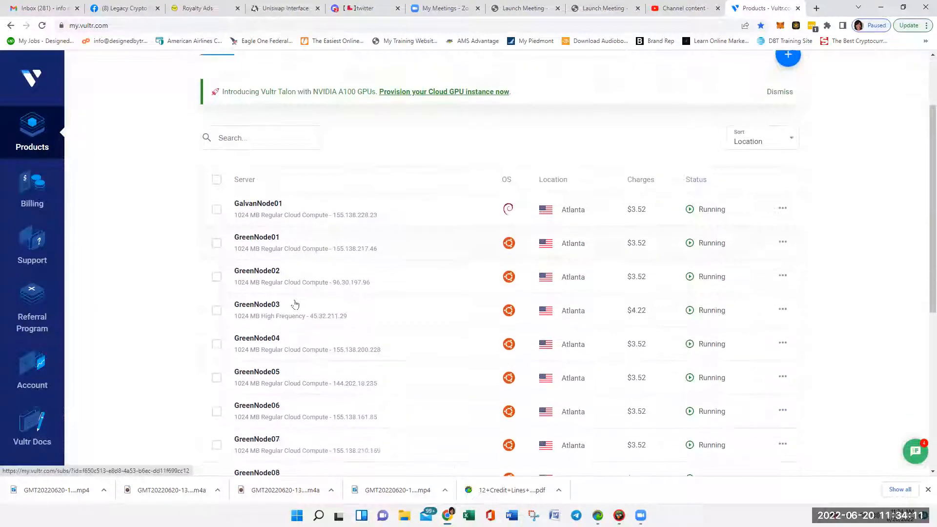
scroll(295, 304, up, 2)
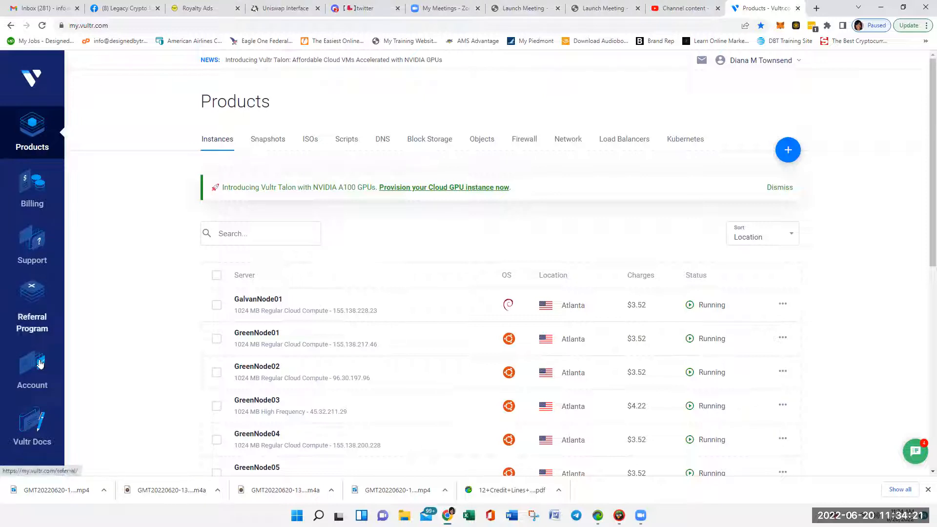
click(32, 304)
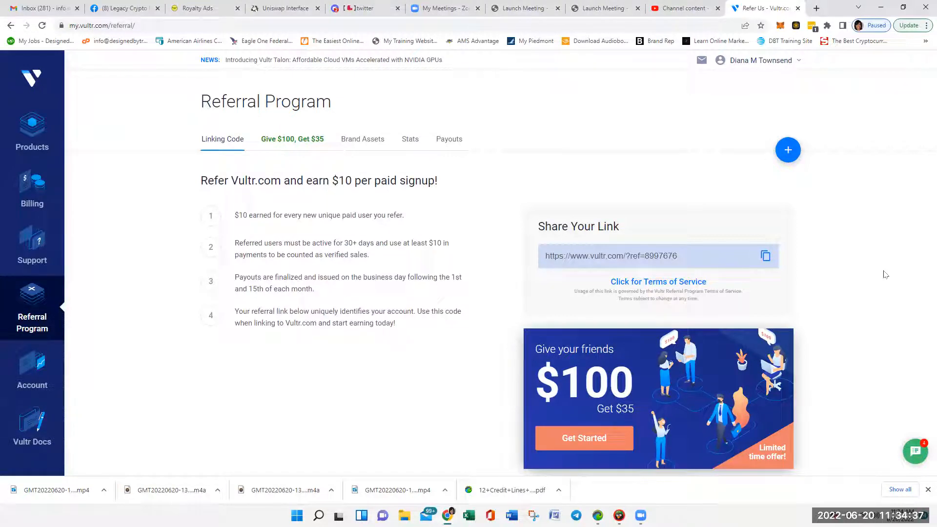
- Open the vultr.com home page with its account sign-up form in a new browser tab
click(816, 8)
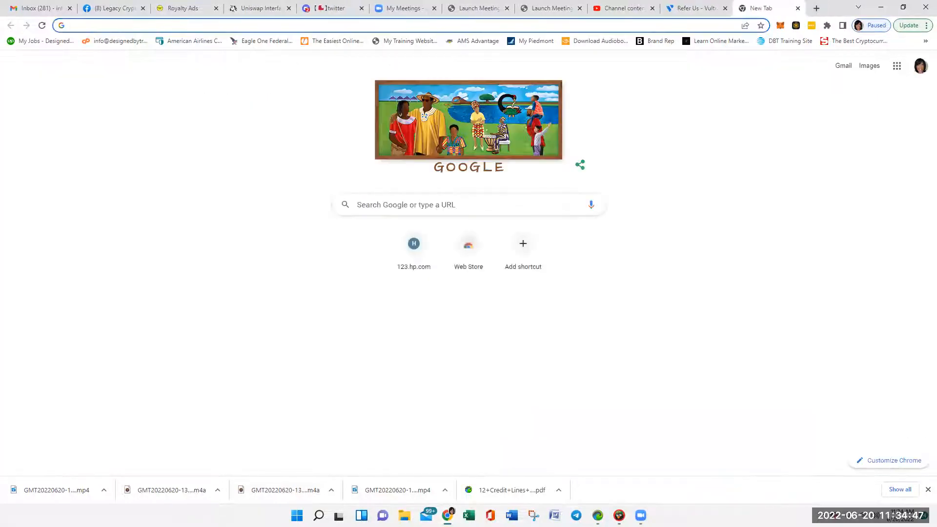
text(vul)
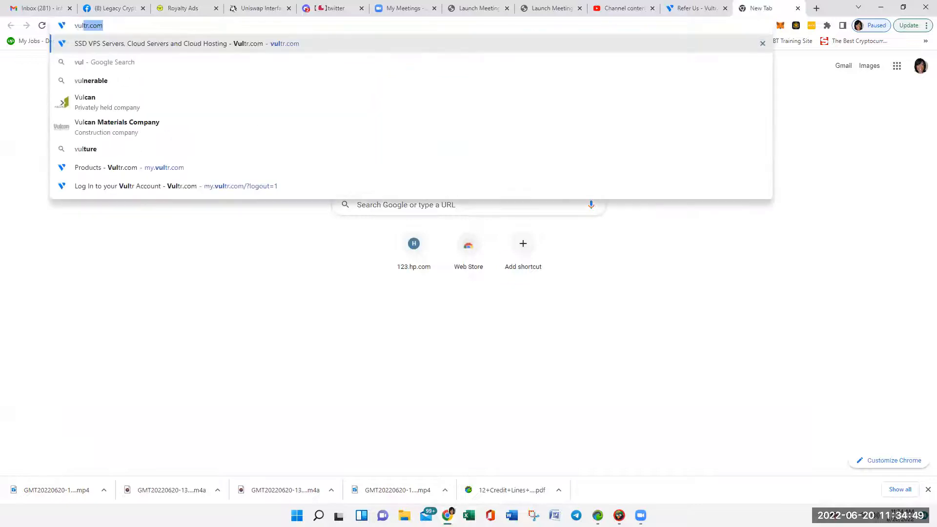
key(Return)
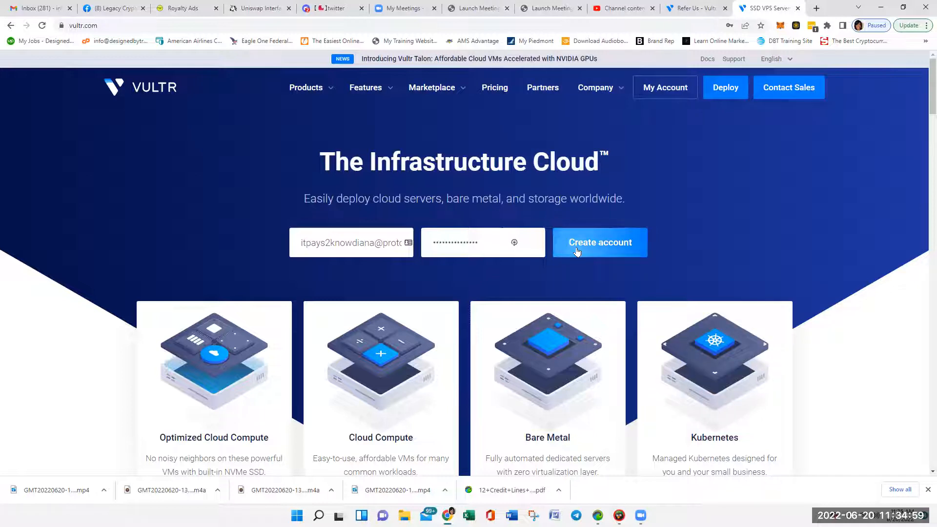
- Return to the signed-in Vultr account and examine the full list of server instances on the Products page
click(690, 7)
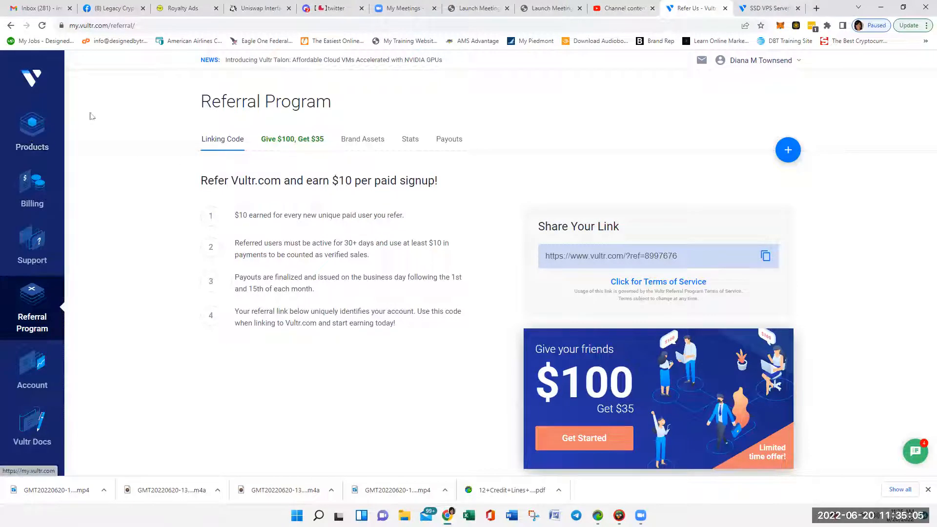
click(39, 79)
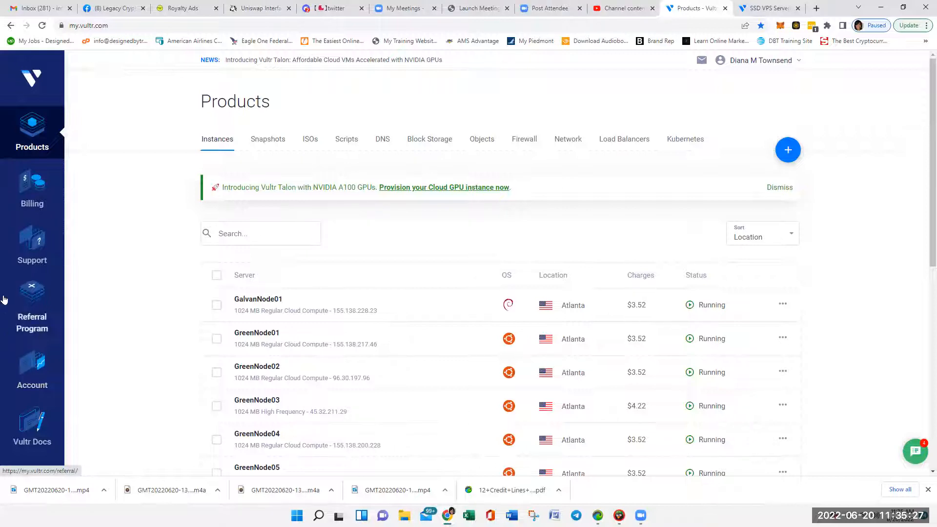
scroll(328, 306, down, 2)
scroll(328, 307, down, 6)
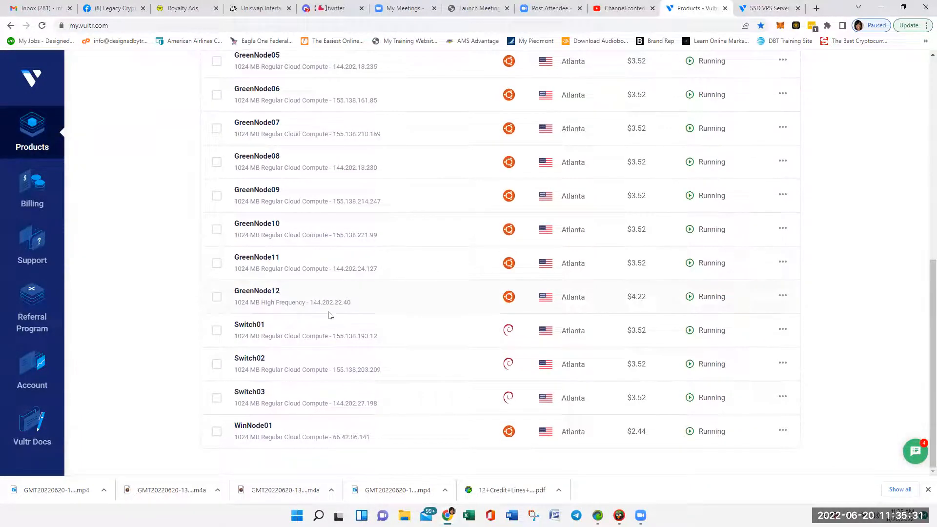
scroll(327, 309, up, 6)
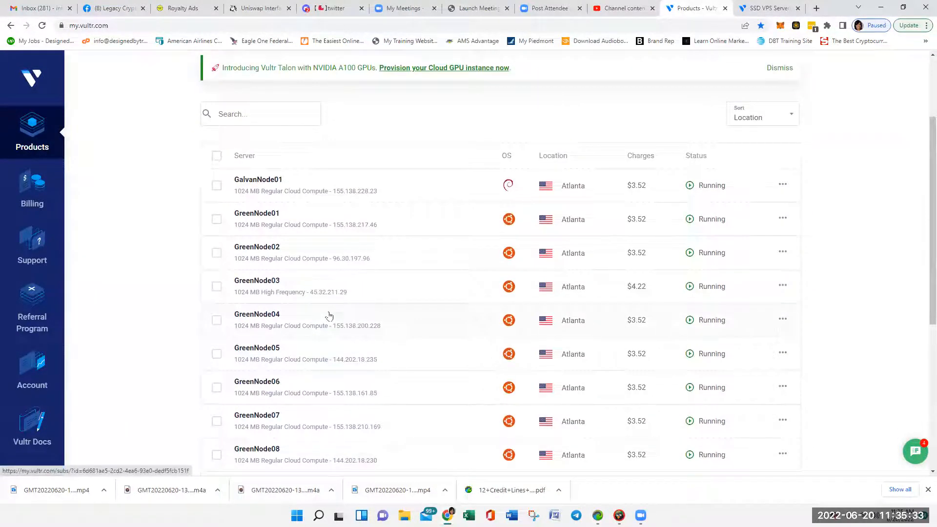
scroll(330, 314, up, 3)
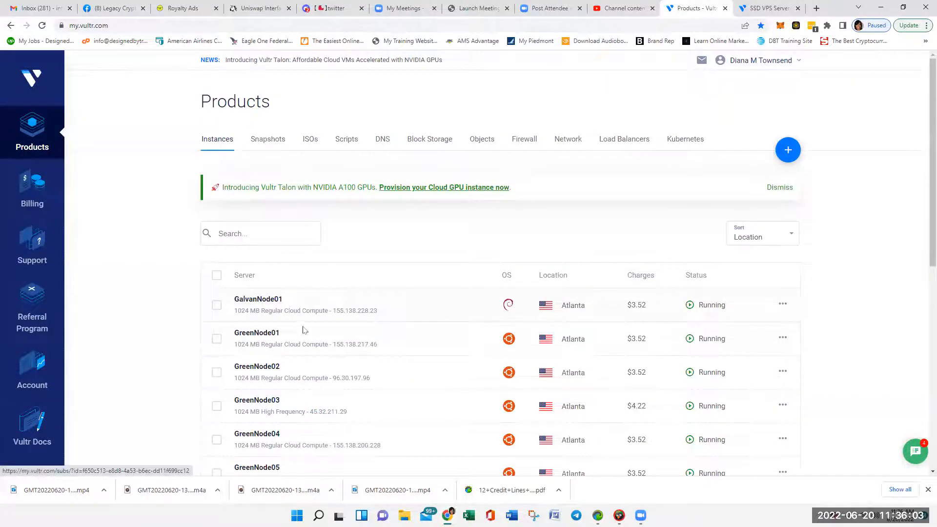
scroll(303, 329, down, 5)
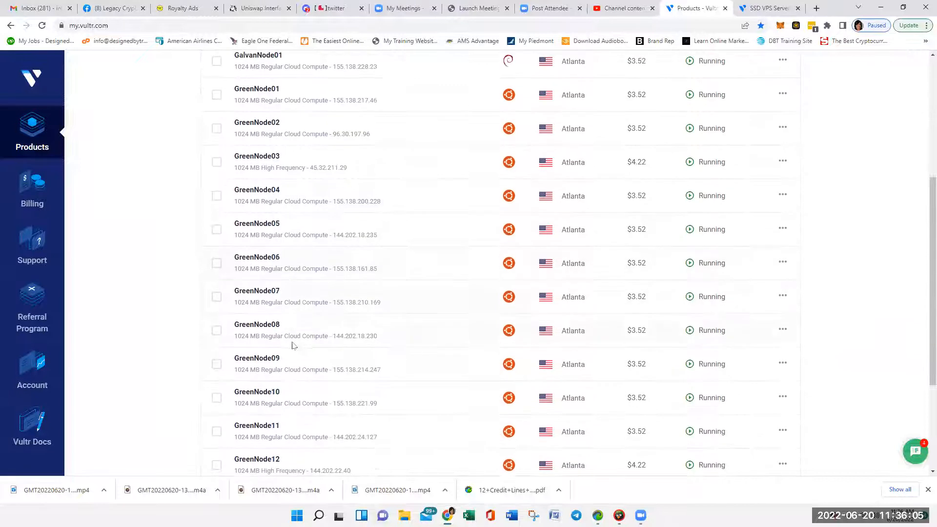
scroll(293, 346, down, 3)
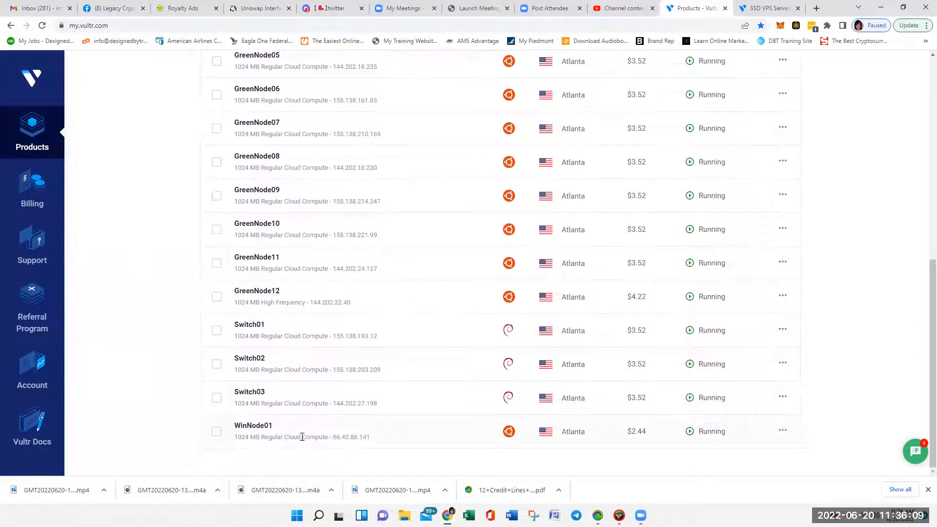
scroll(724, 264, up, 8)
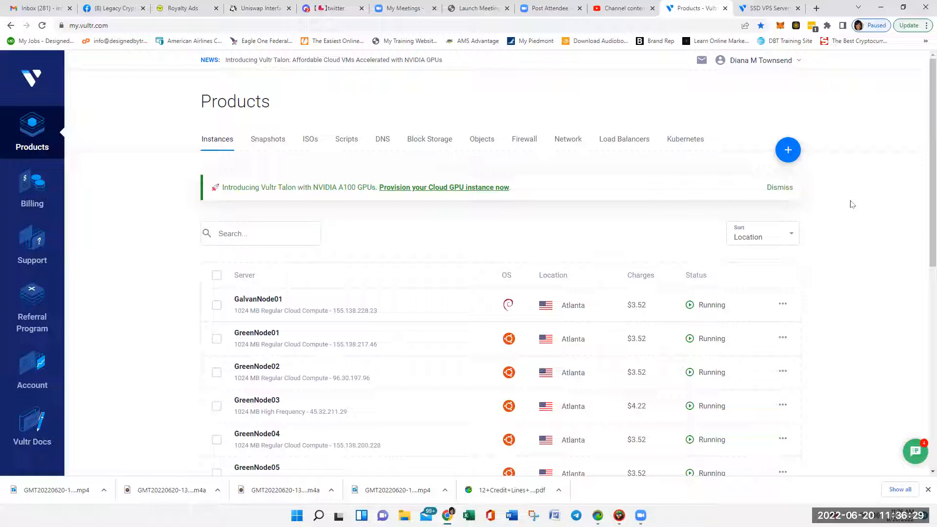
scroll(832, 205, down, 3)
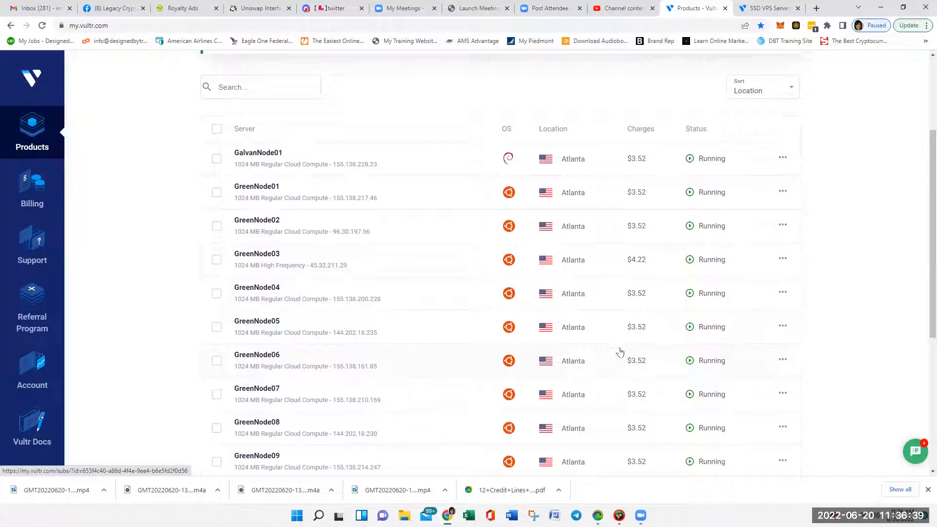
- Check the charges and remaining credit in Billing, and review the charges per server instance under Products
click(39, 196)
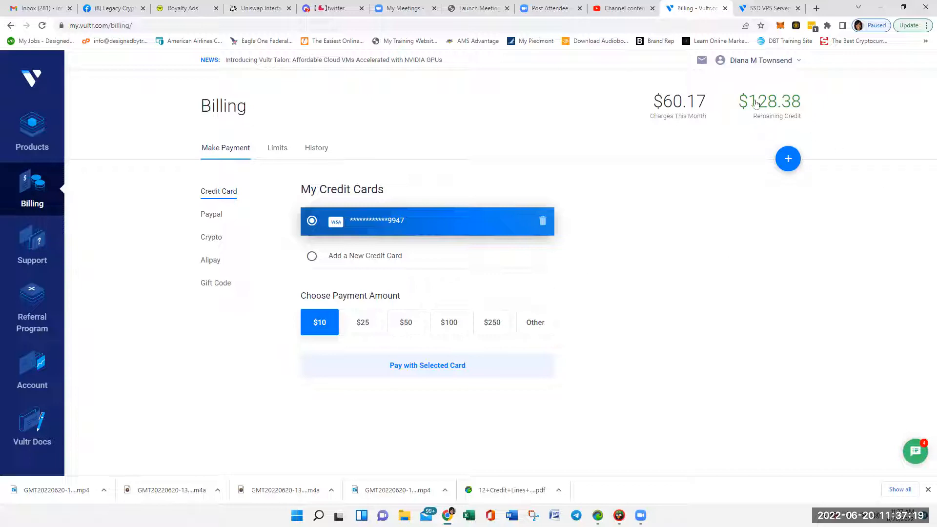
click(28, 144)
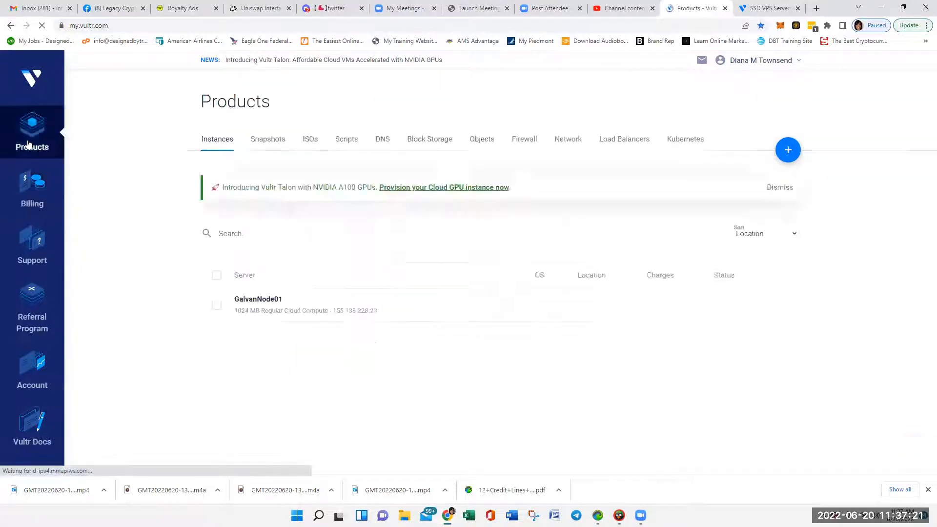
scroll(632, 283, down, 7)
scroll(632, 284, down, 2)
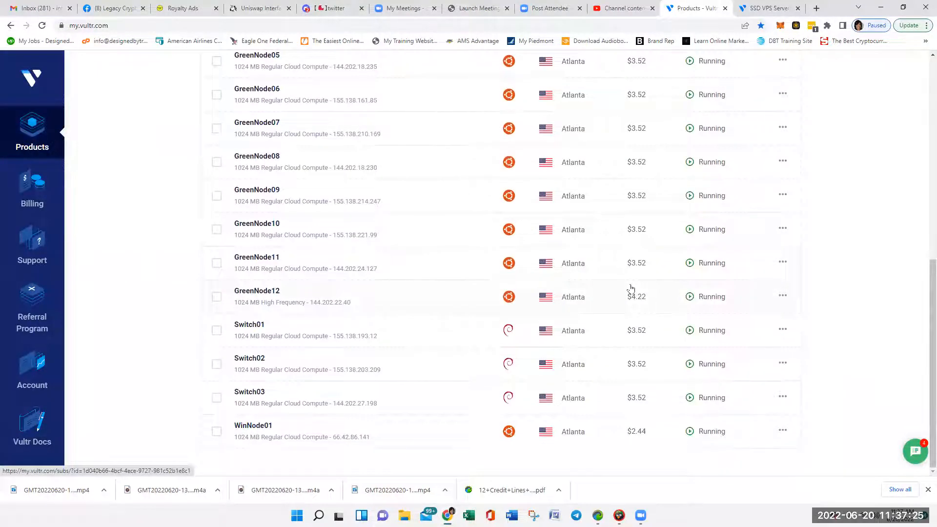
scroll(631, 288, up, 9)
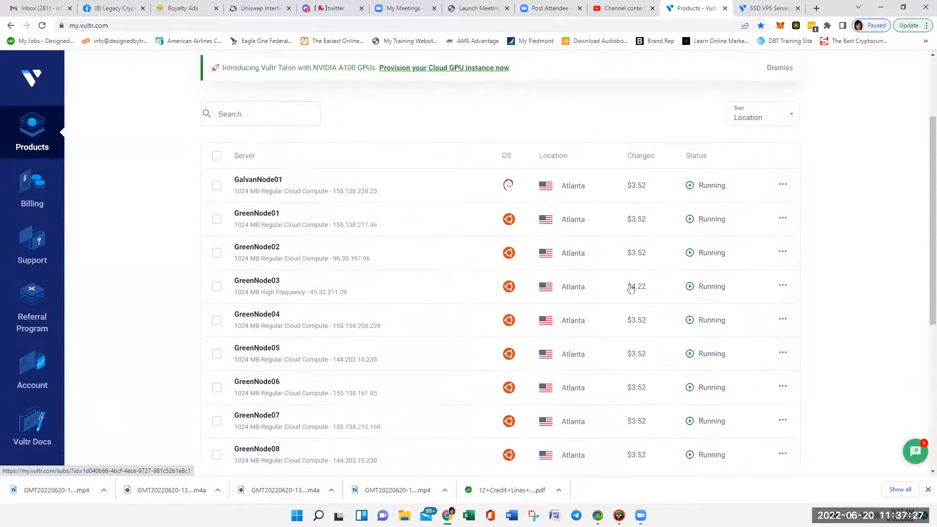
scroll(631, 288, down, 2)
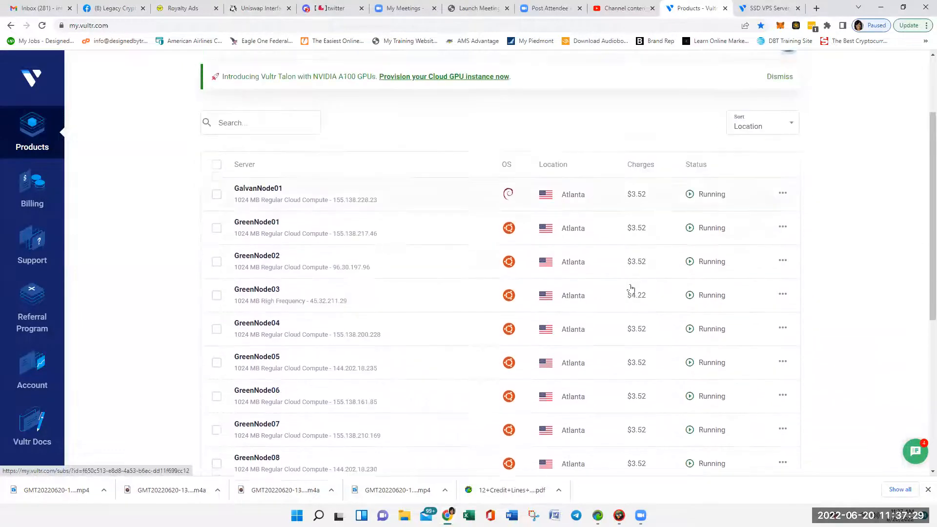
scroll(631, 288, up, 2)
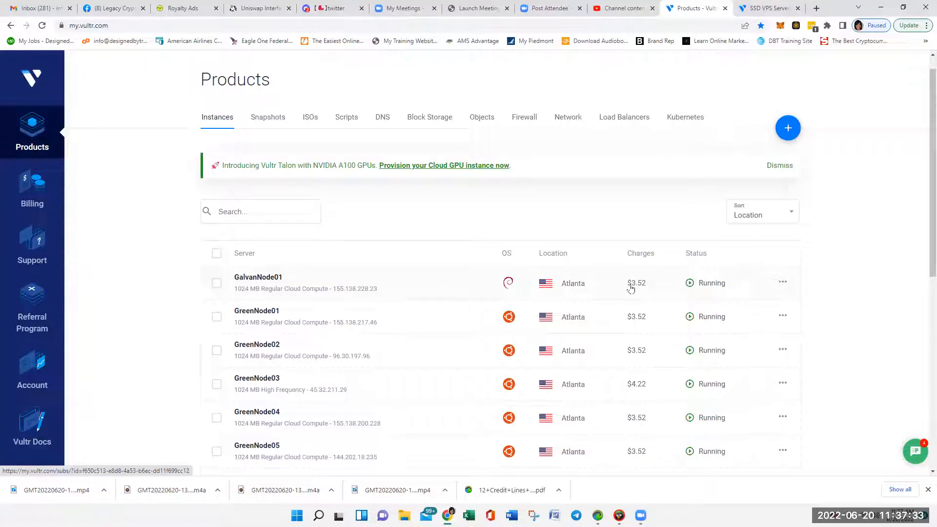
scroll(709, 298, down, 1)
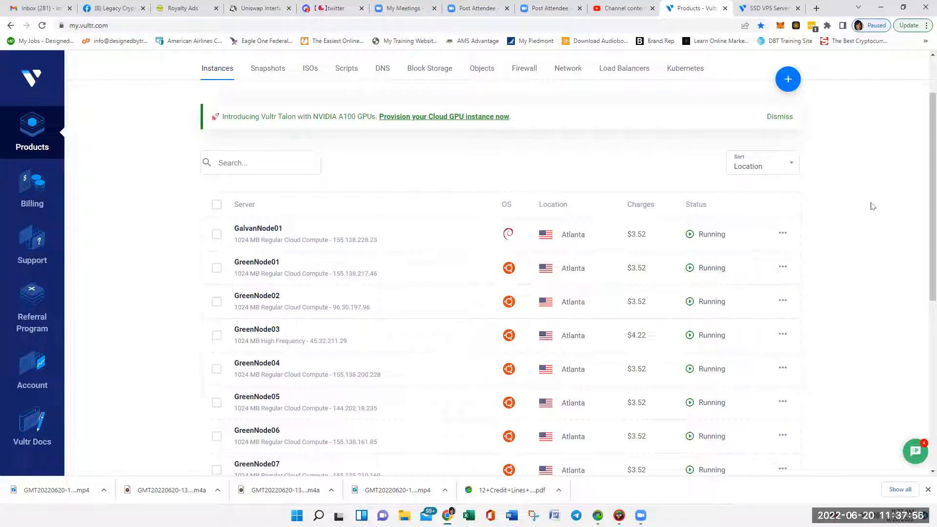
- Open app.connectunited.com in a new browser tab and sign in with the prefilled credentials
click(816, 8)
text(con)
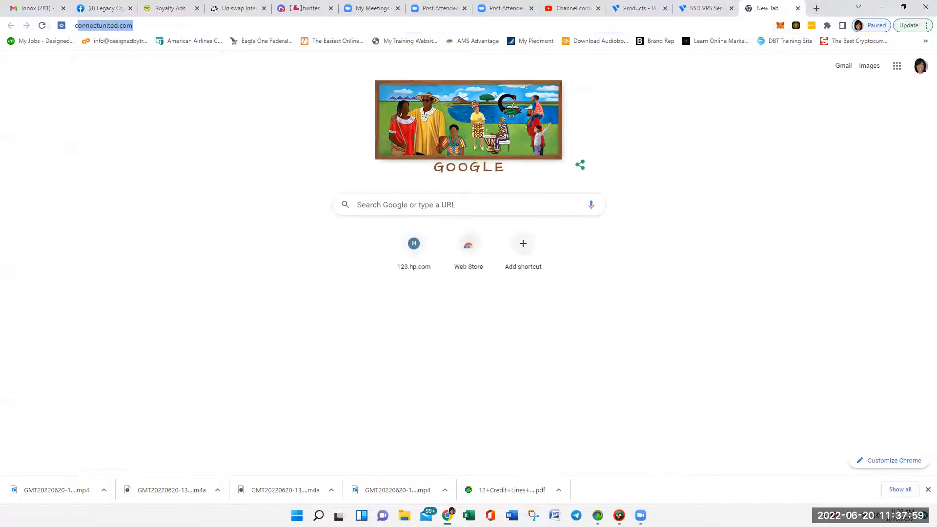
key(BackSpace)
key(BackSpace)
key(BackSpace)
key(BackSpace)
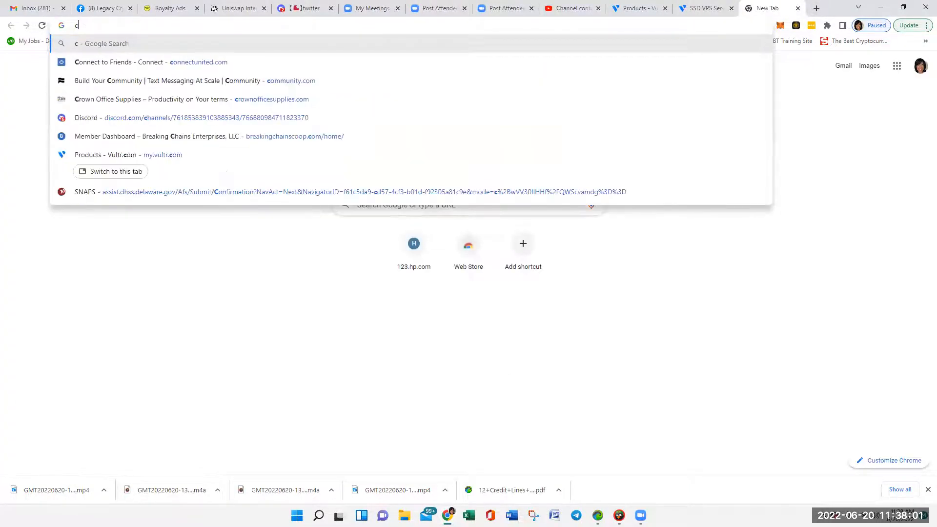
text(a)
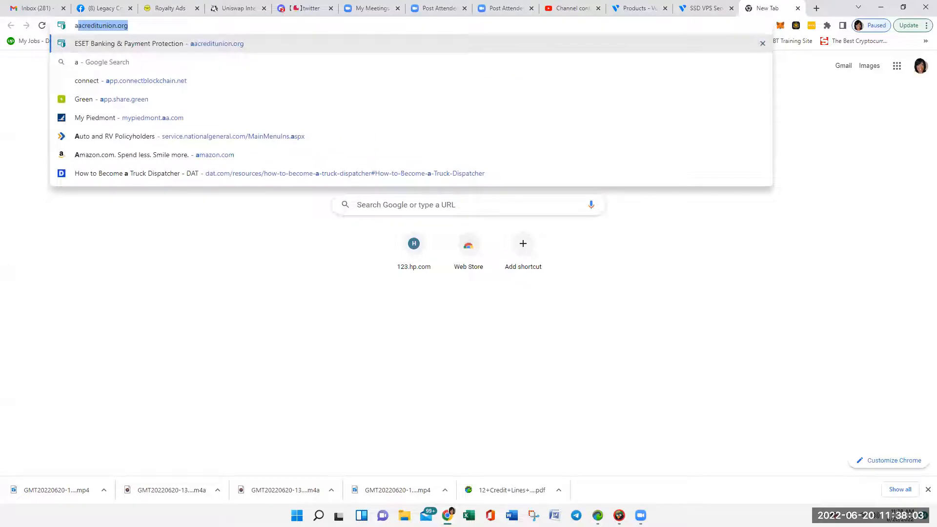
text(pp)
key(Return)
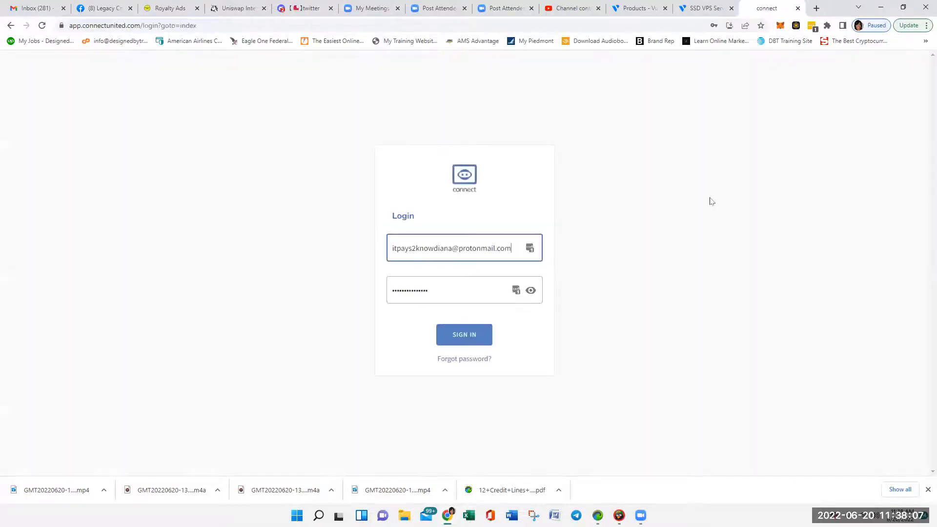
click(468, 344)
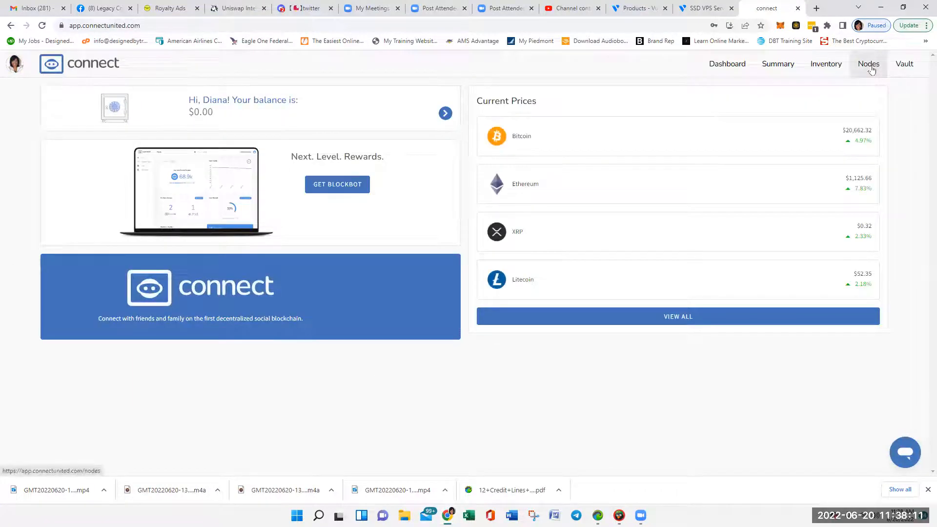
- Open the Nodes page and review the BlockBot licenses, Droid licenses and online nodes for each linked account
click(868, 65)
scroll(713, 166, down, 2)
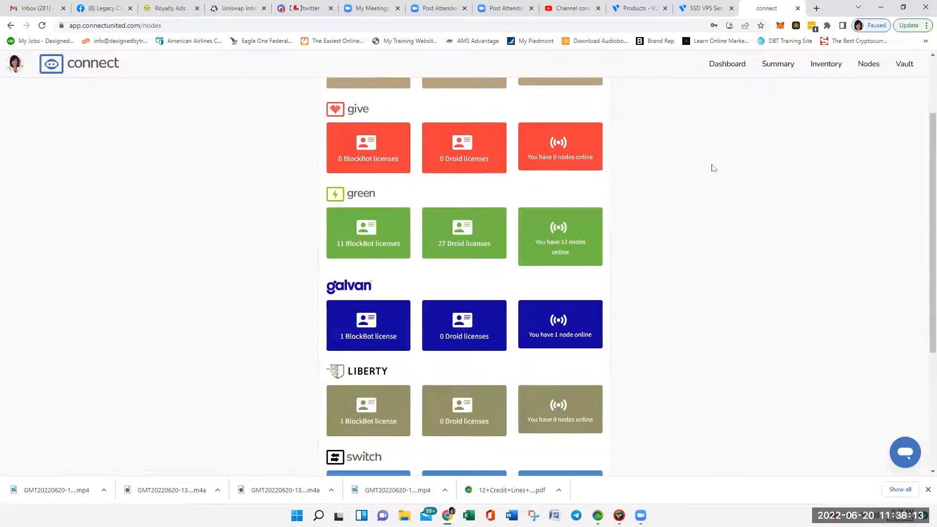
scroll(712, 168, up, 2)
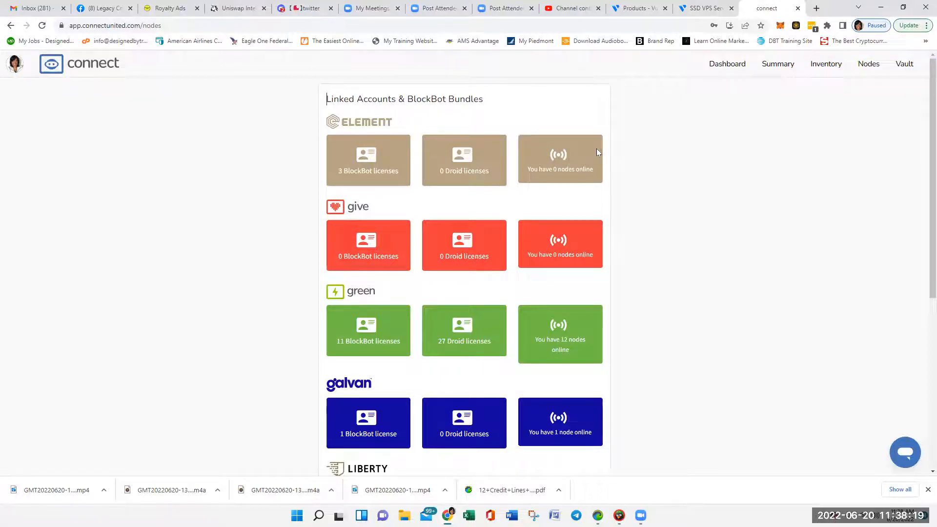
scroll(596, 149, down, 1)
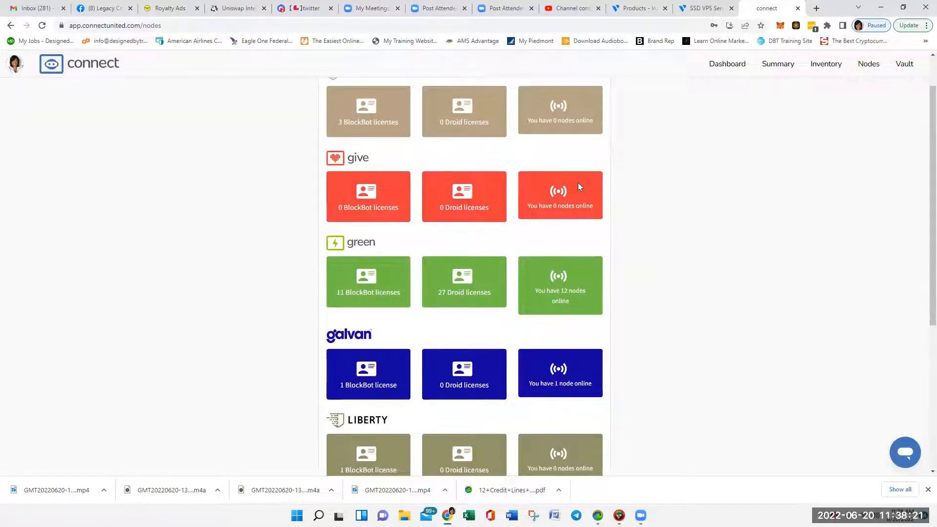
scroll(578, 184, down, 1)
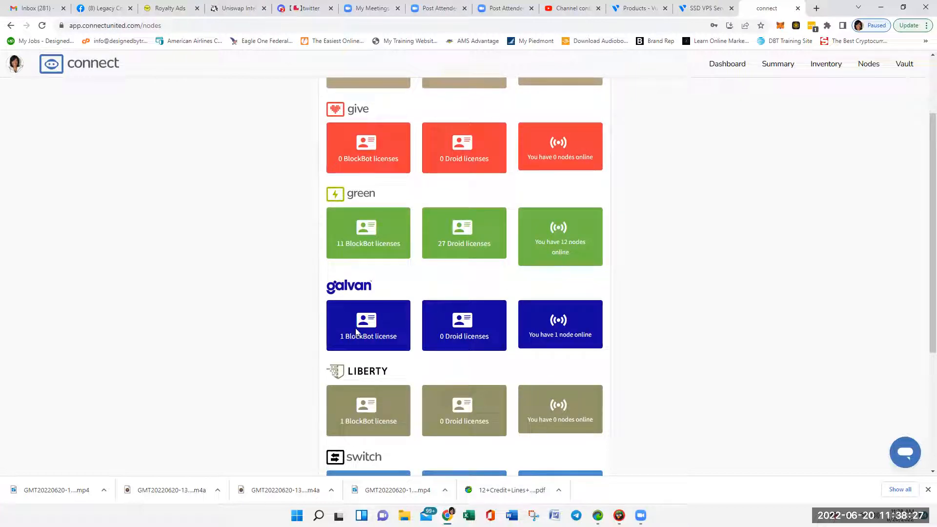
scroll(602, 321, down, 1)
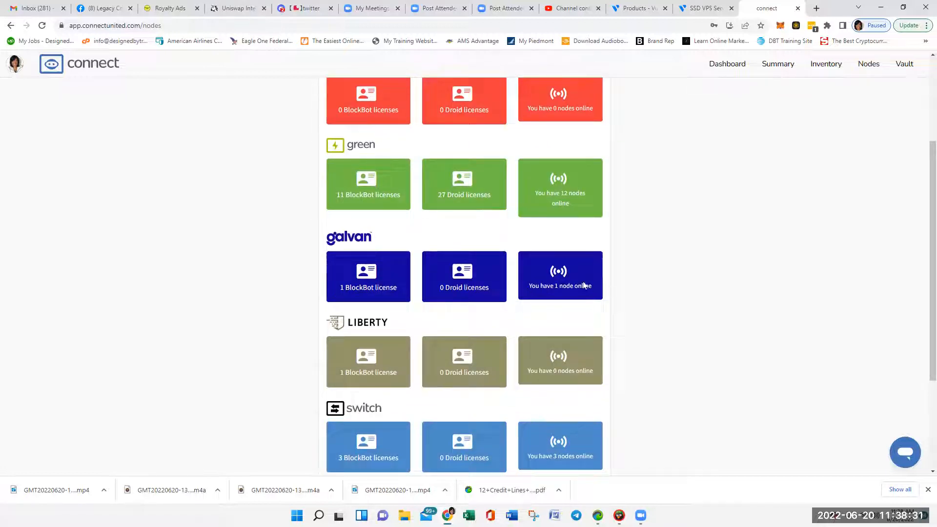
- Examine the license and online-node counts for Liberty, Switch and Win on the Nodes page
scroll(386, 300, down, 1)
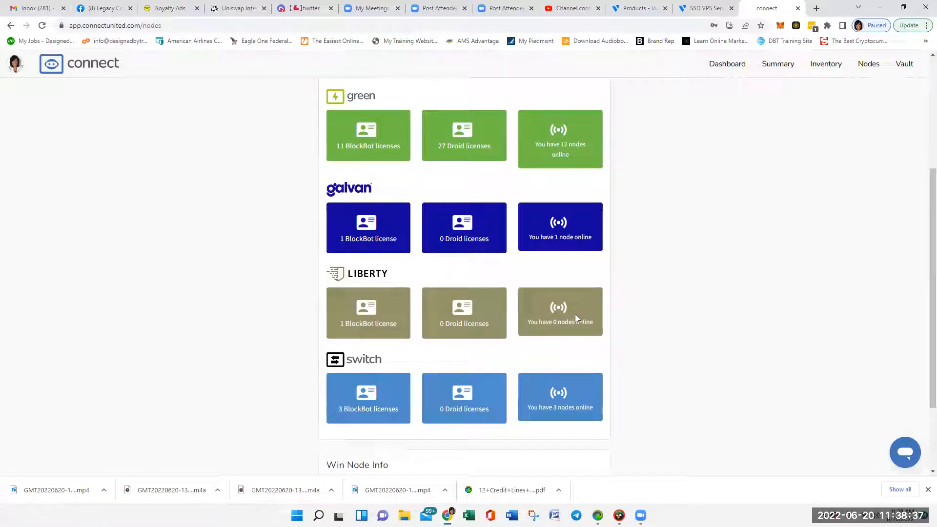
scroll(573, 303, down, 1)
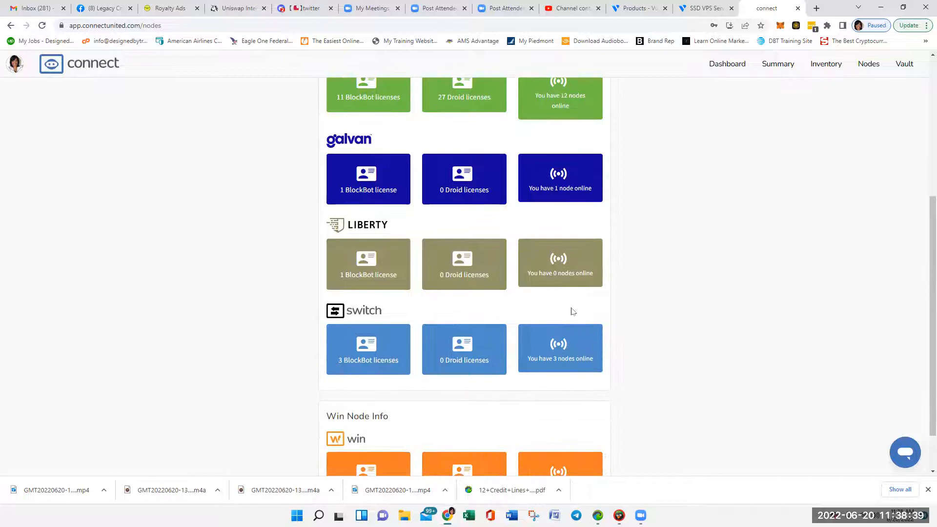
scroll(389, 346, down, 1)
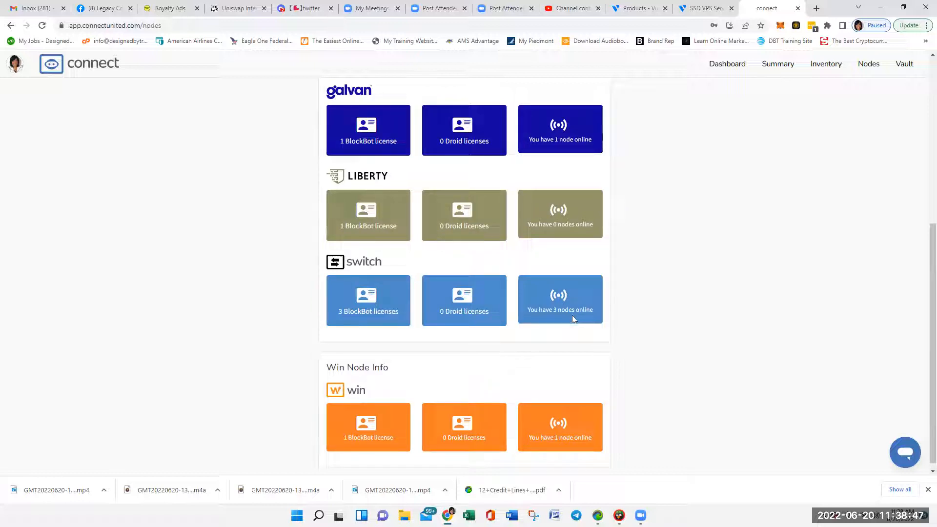
scroll(573, 319, down, 1)
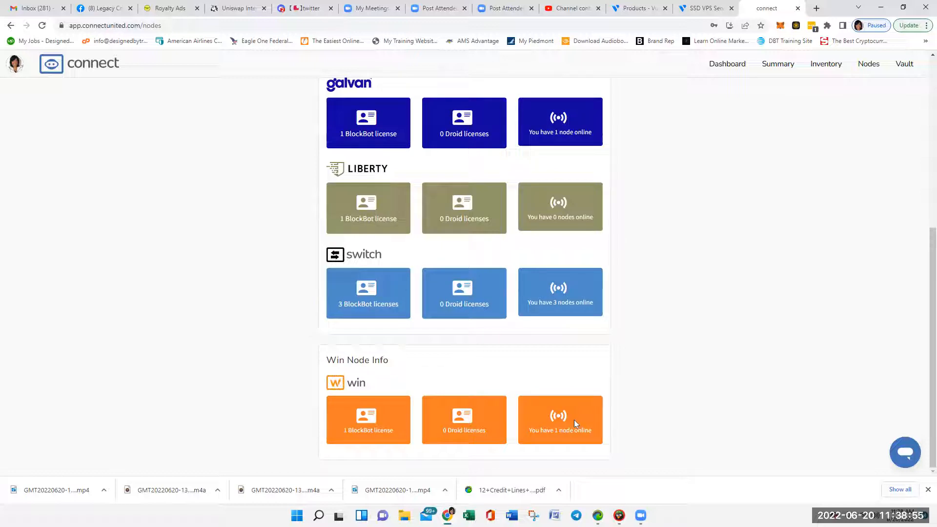
- Close the Vultr home page tab and check the status of the server instances in the signed-in Vultr account
click(697, 9)
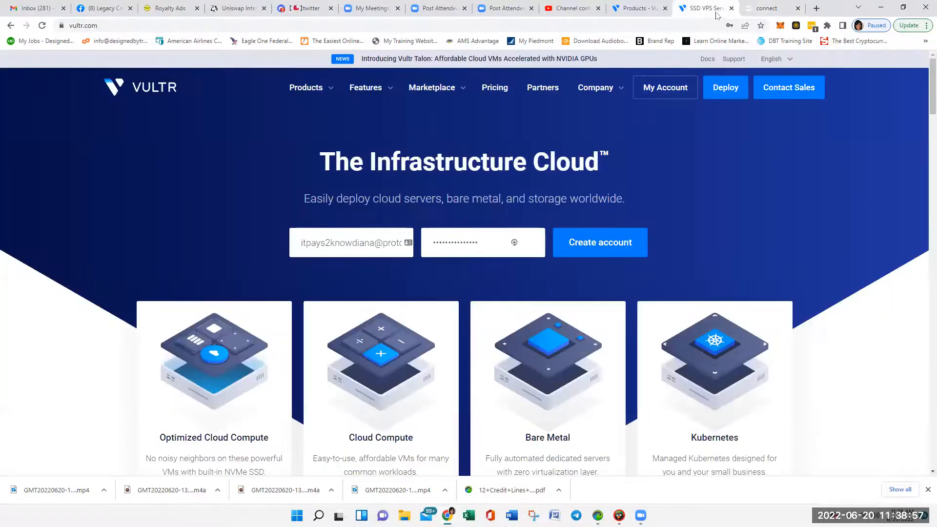
click(731, 9)
click(644, 9)
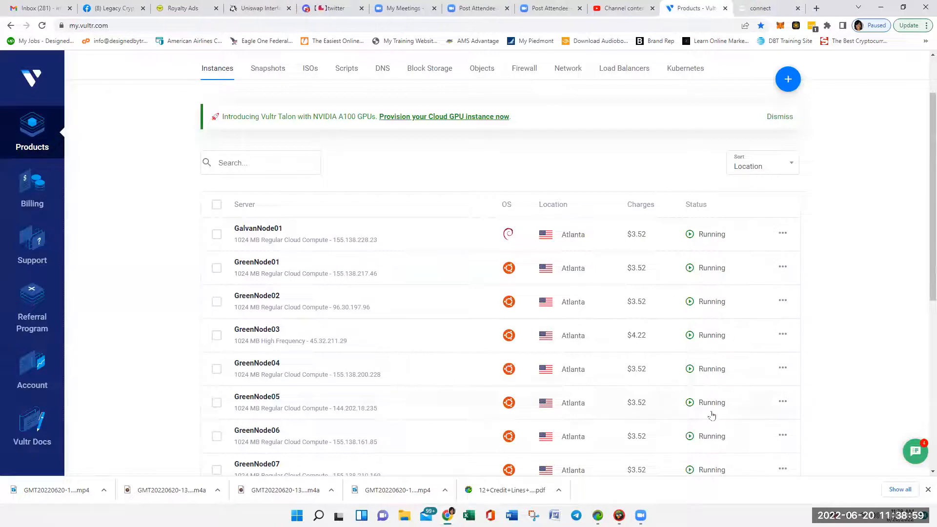
scroll(701, 424, down, 3)
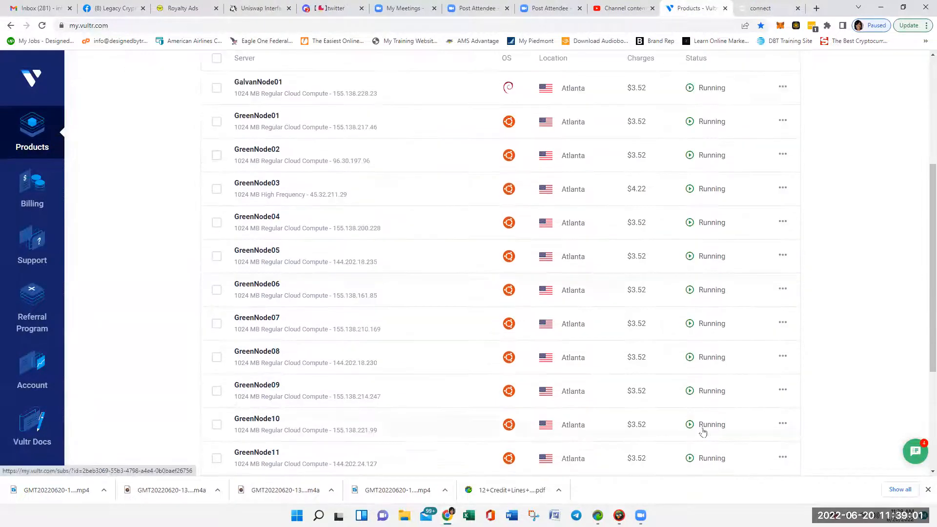
- Return to the Connect Nodes page and review the linked accounts' licenses and online nodes from Element through Switch
click(764, 9)
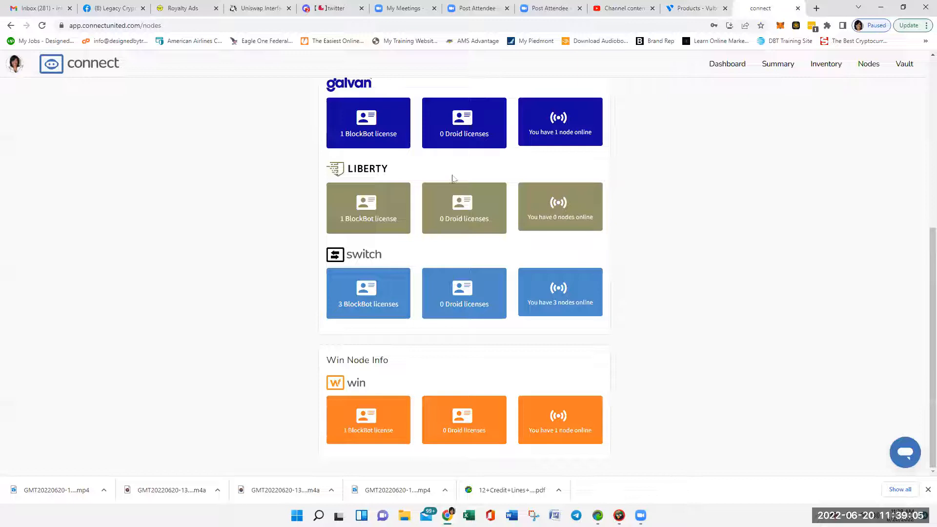
scroll(754, 214, up, 6)
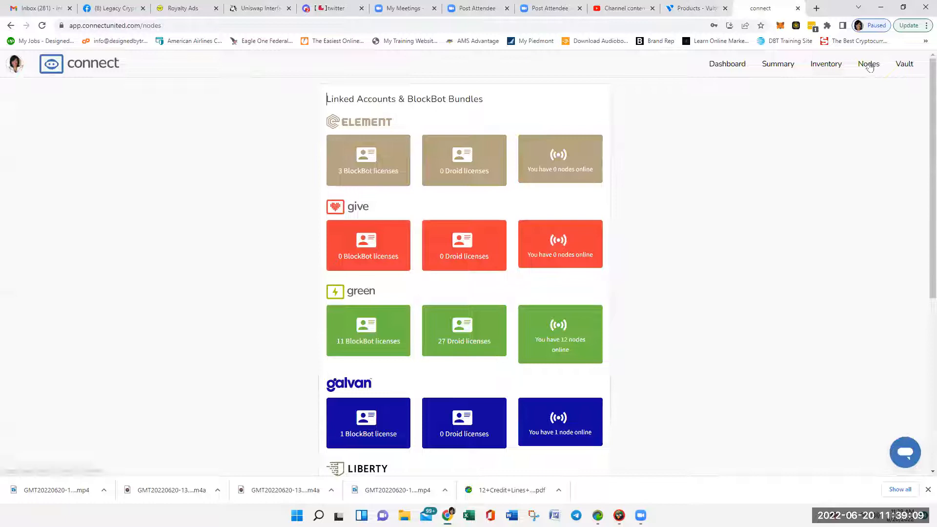
scroll(579, 297, down, 3)
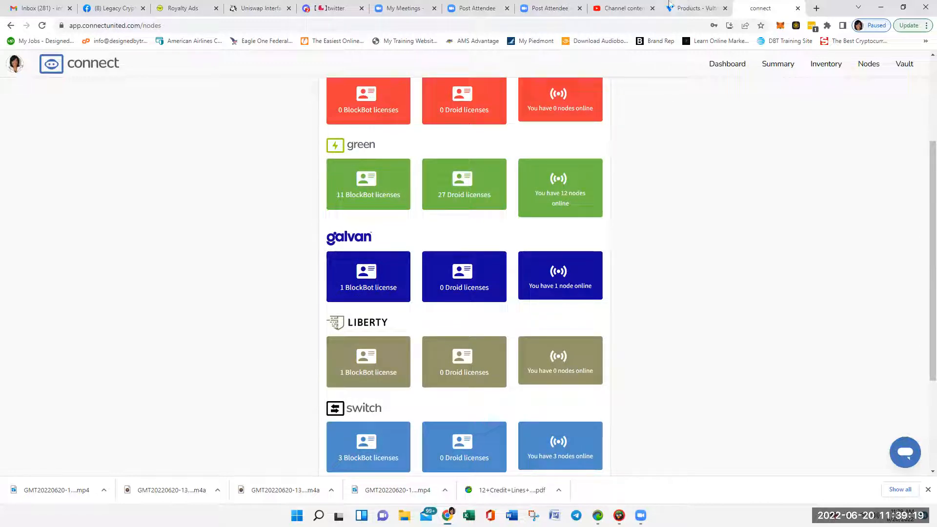
- Open the console of the GalvanNode01 server in Vultr, view its login screen and close the console window
click(689, 10)
scroll(654, 205, up, 3)
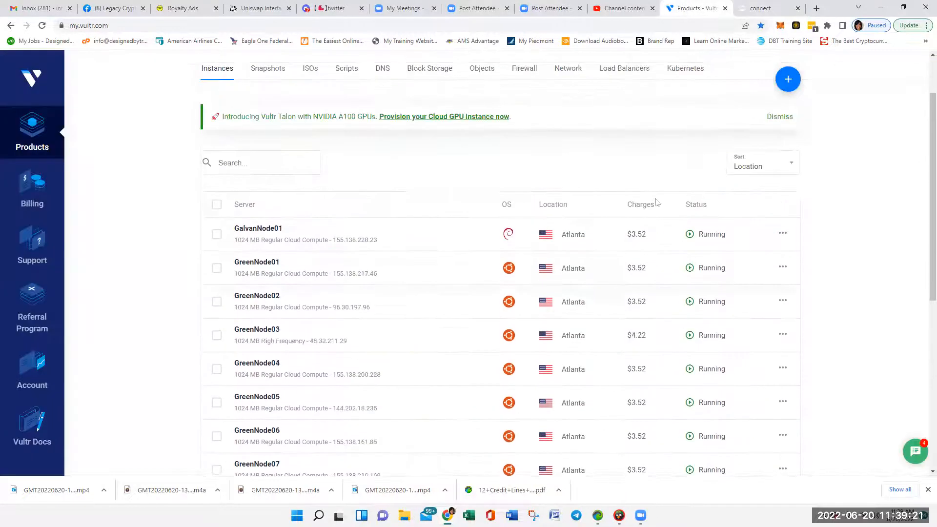
click(783, 234)
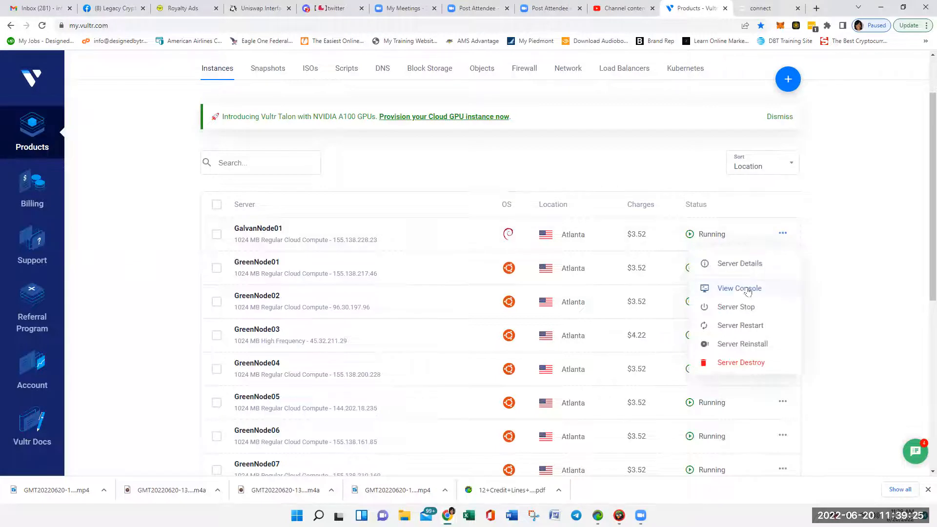
click(744, 295)
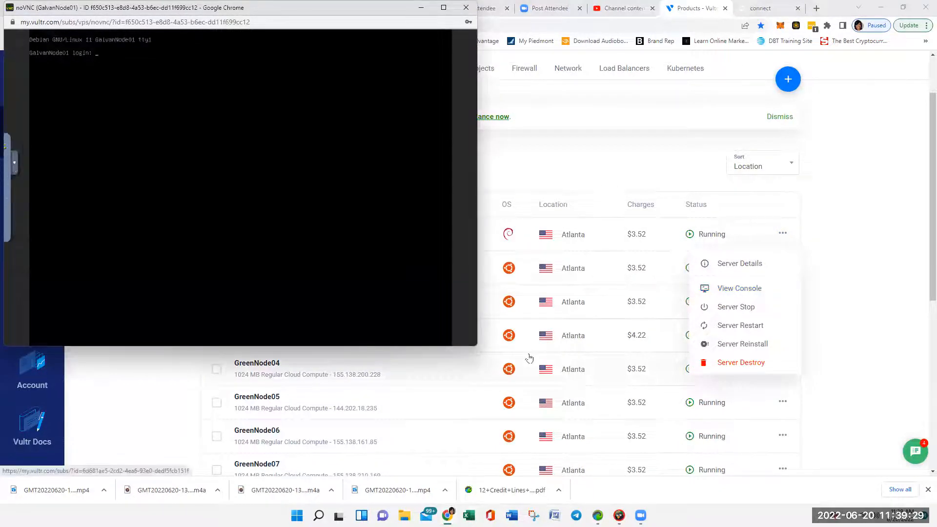
click(466, 8)
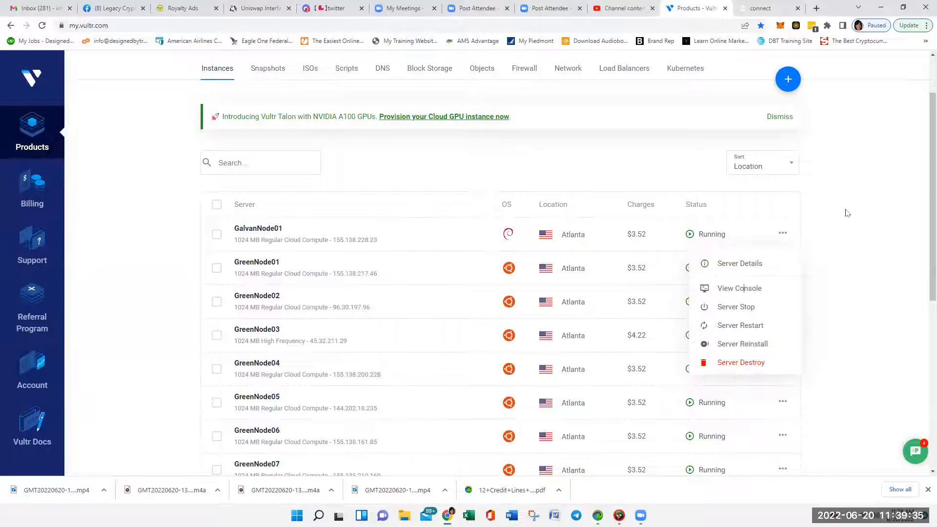
- Switch back to Connect and compare the online-node counts of green, galvan, Liberty, Switch and Win with their licenses
click(762, 8)
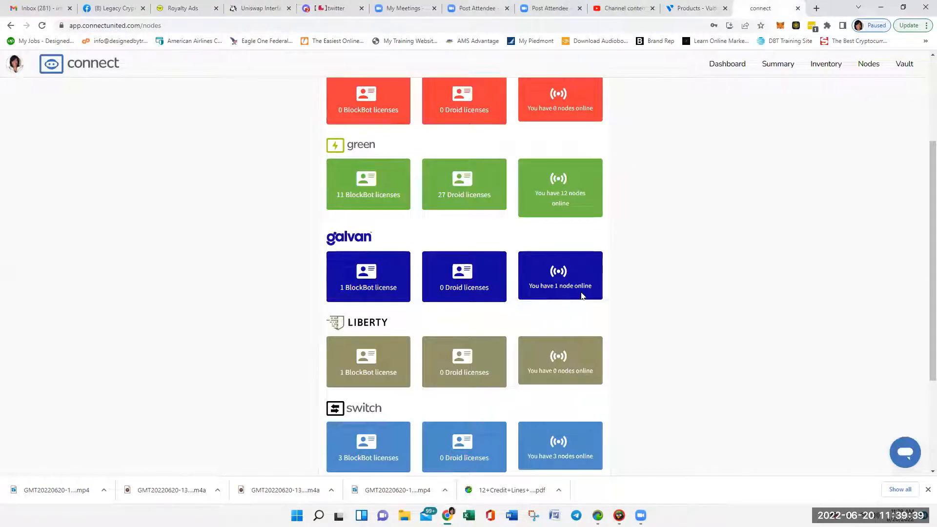
scroll(578, 298, down, 1)
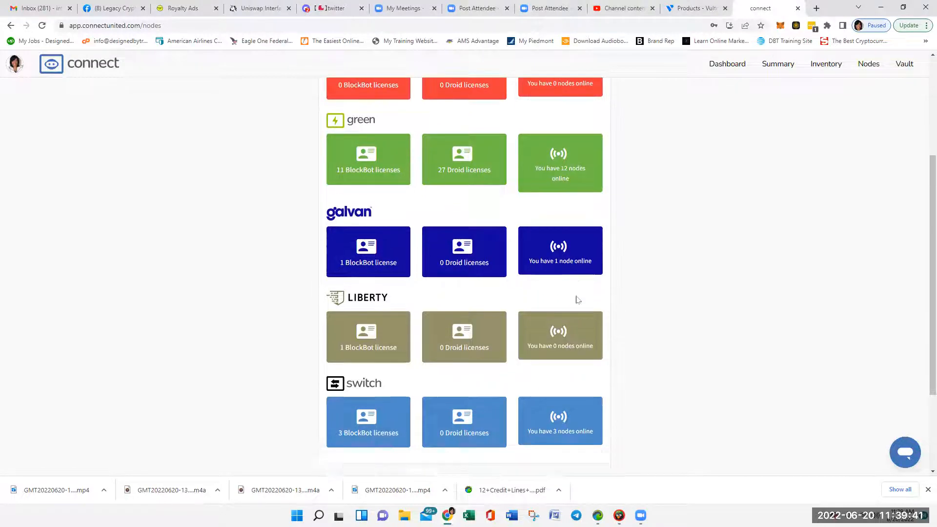
scroll(578, 299, down, 2)
scroll(577, 331, down, 2)
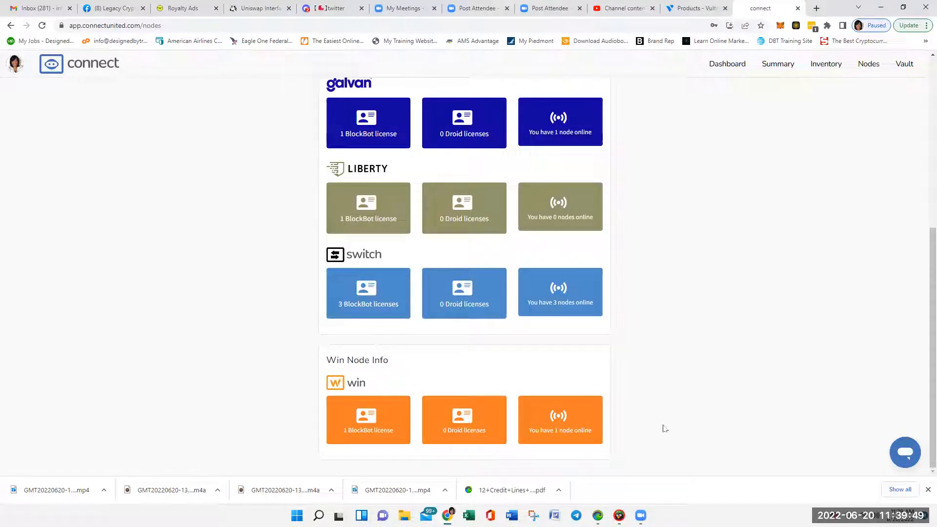
scroll(669, 427, up, 1)
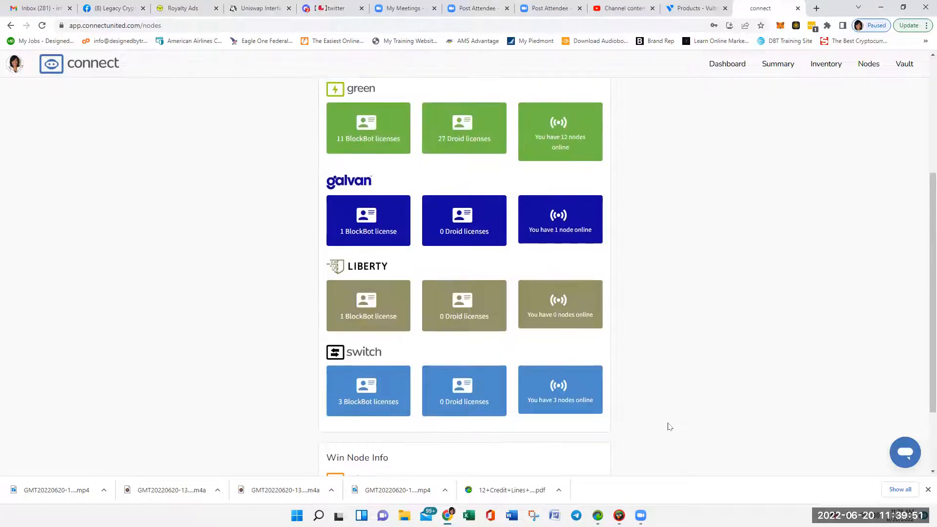
scroll(658, 403, up, 3)
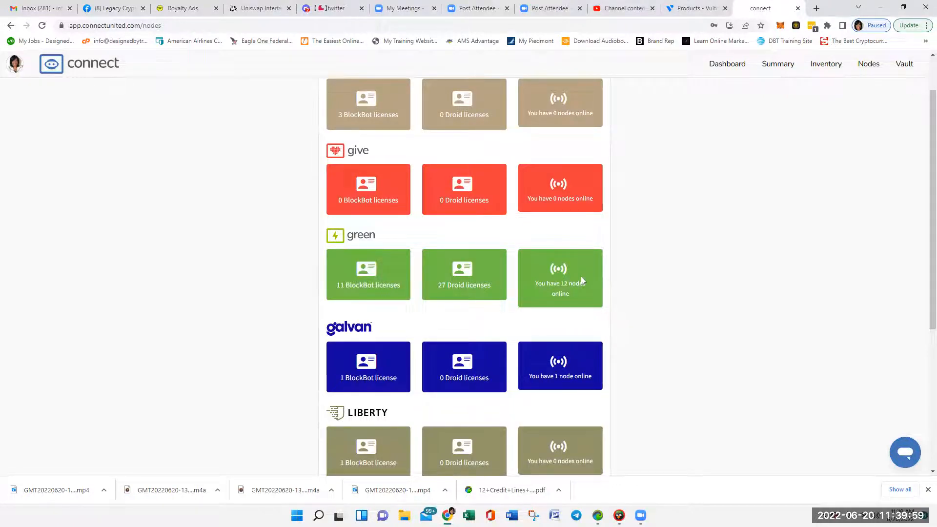
scroll(581, 277, down, 3)
scroll(581, 276, down, 2)
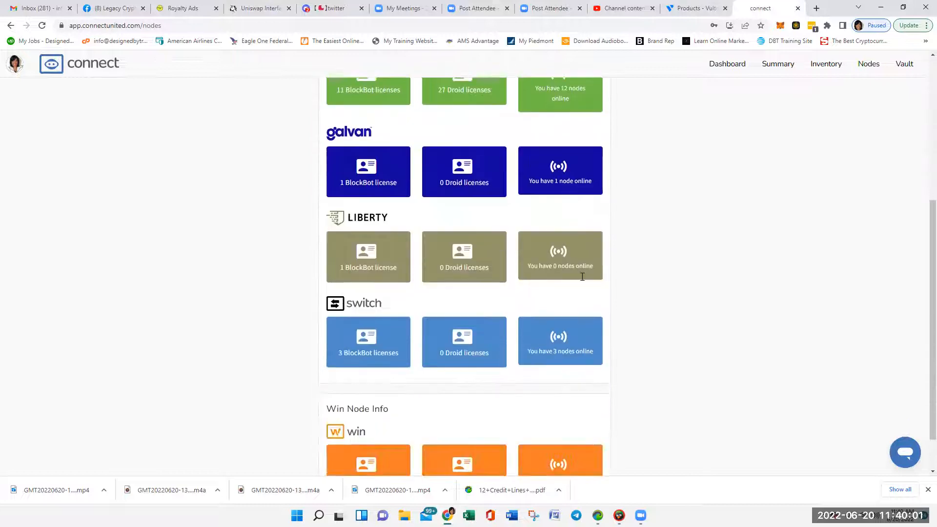
- Glance at the Vultr server list and return to the Element, give, green and galvan entries on the Connect Nodes page
click(700, 14)
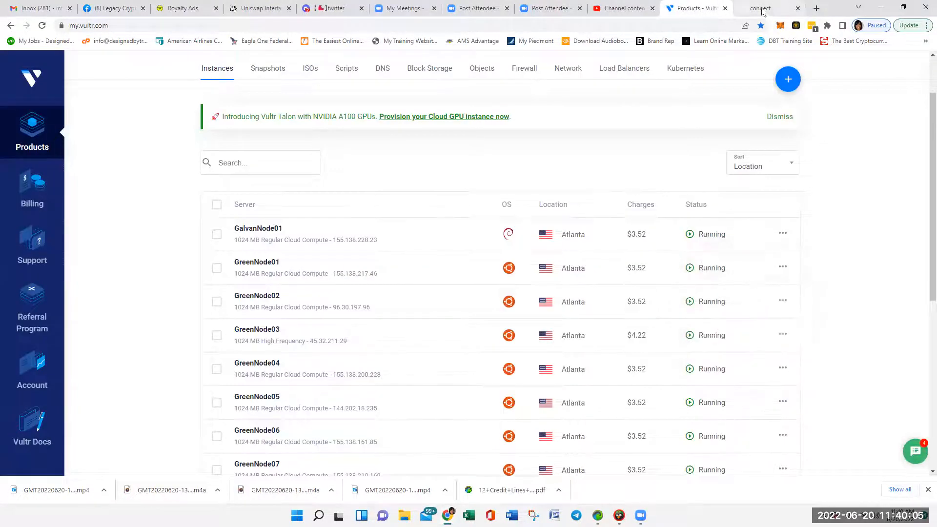
click(762, 8)
scroll(778, 316, up, 6)
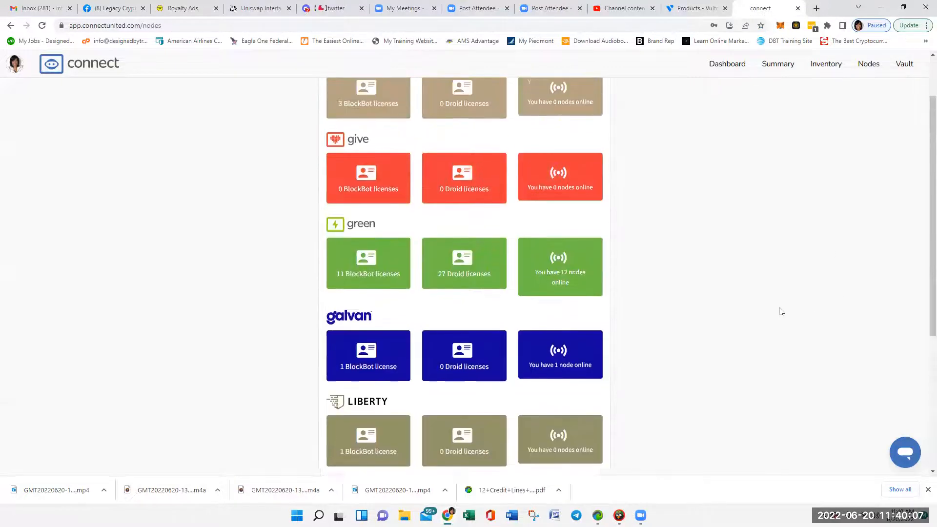
scroll(778, 317, down, 1)
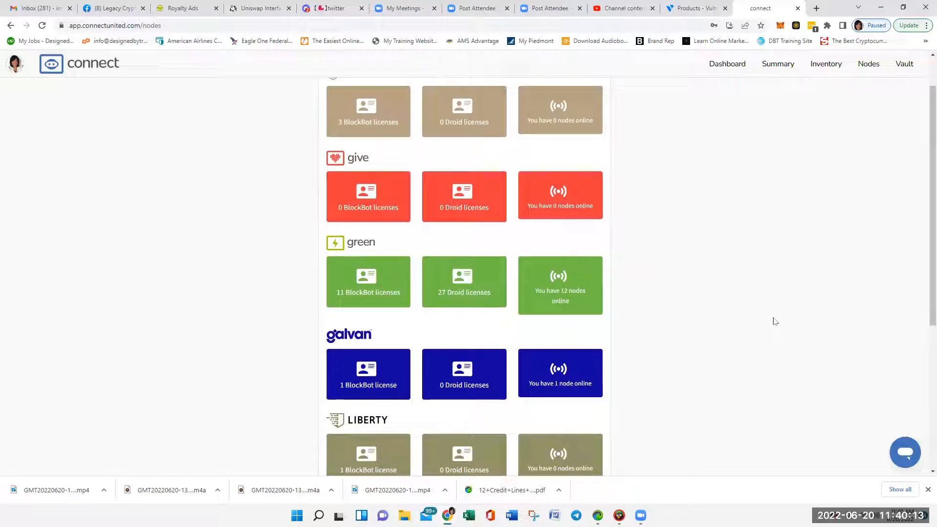
- Show the Vultr server instances again and check this month's charges and remaining credit in Billing
click(676, 7)
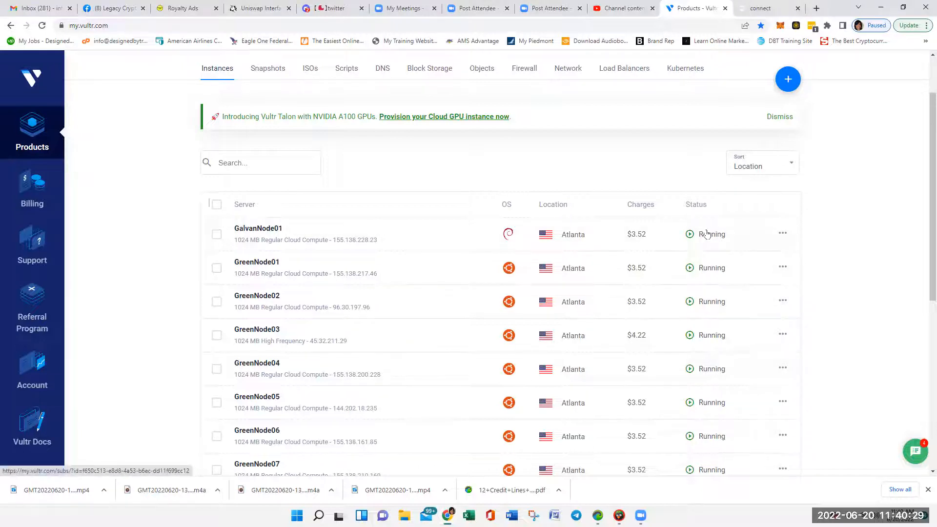
click(37, 204)
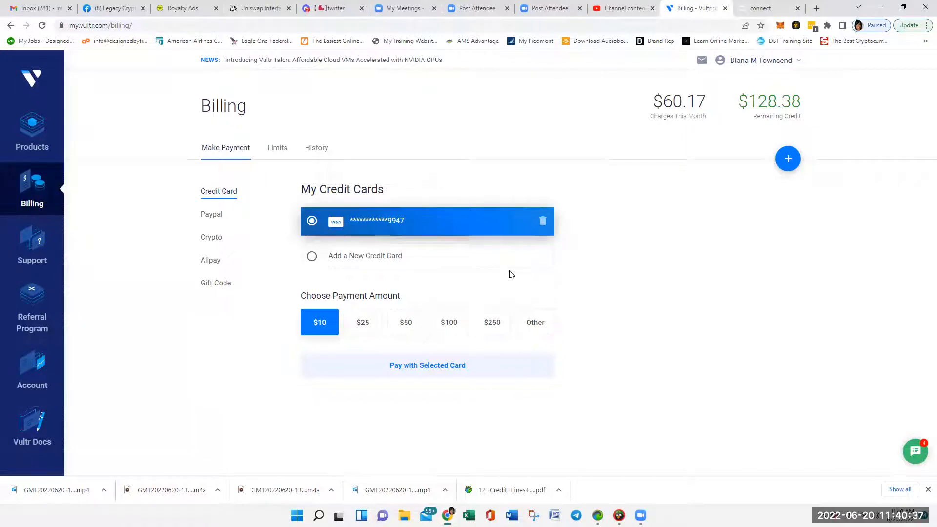
- Return to the Connect Nodes page and examine the license and online-node counts of every linked account, from Element through Win
click(761, 8)
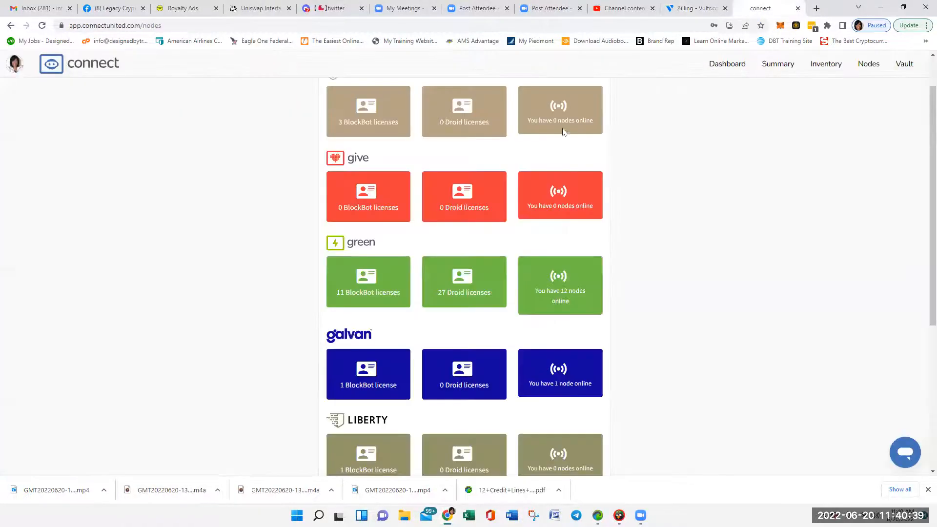
scroll(579, 340, up, 1)
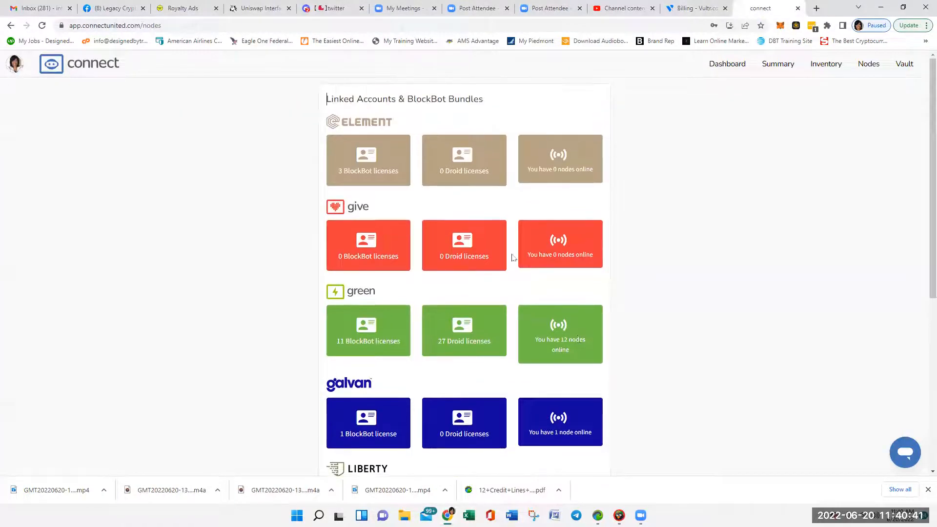
scroll(495, 207, down, 2)
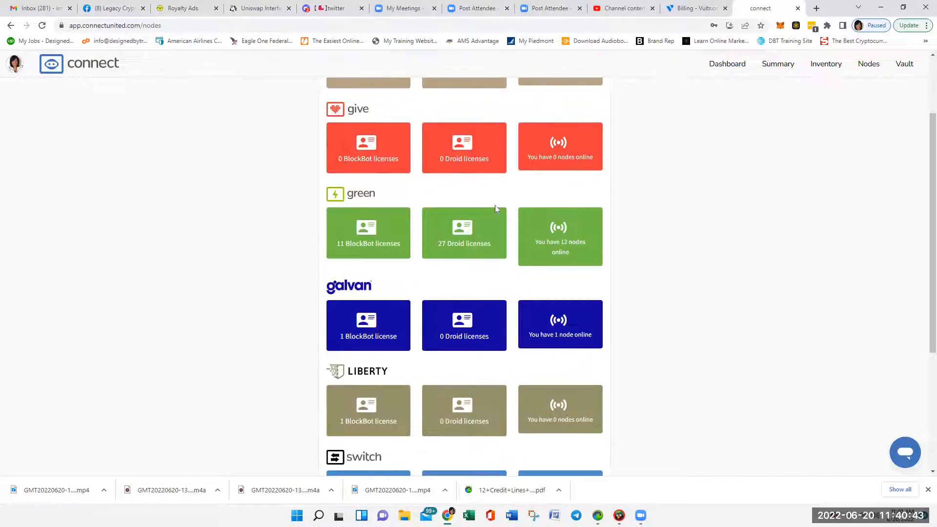
scroll(495, 235, up, 2)
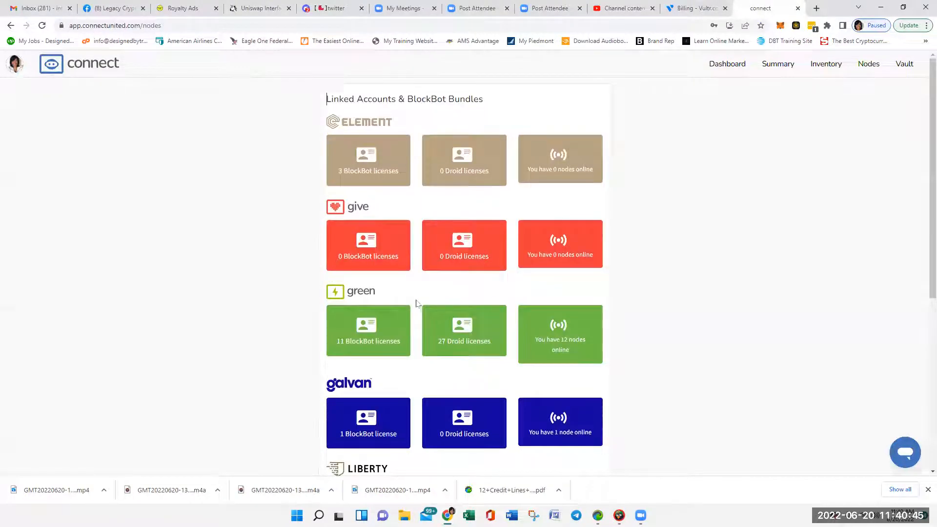
scroll(621, 291, down, 2)
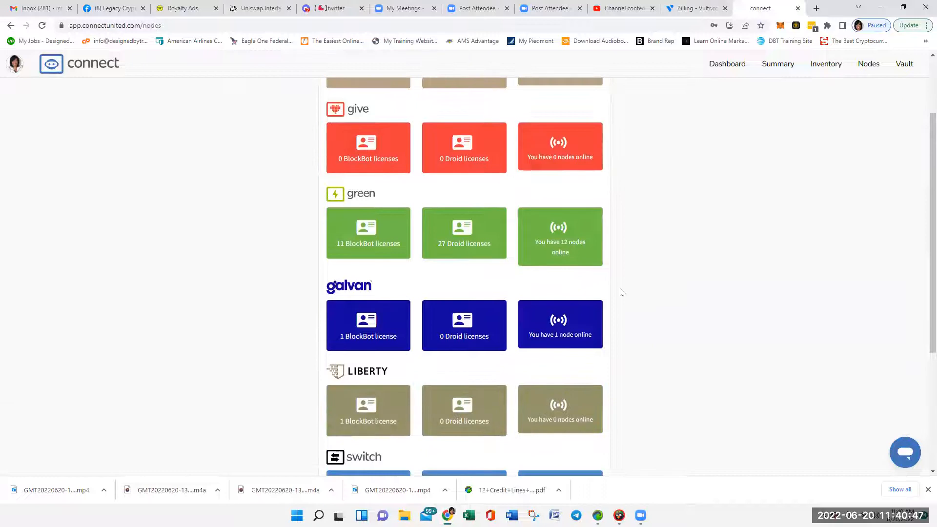
scroll(621, 292, up, 2)
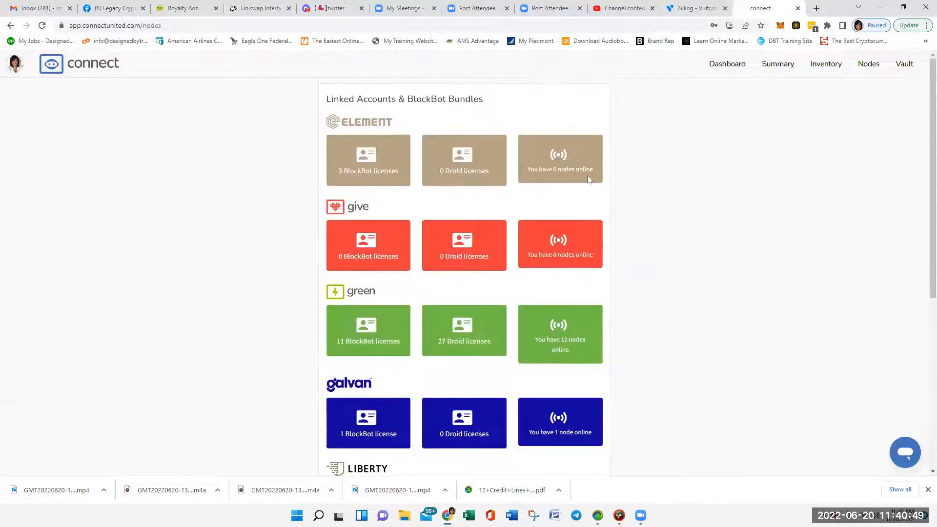
scroll(591, 244, down, 4)
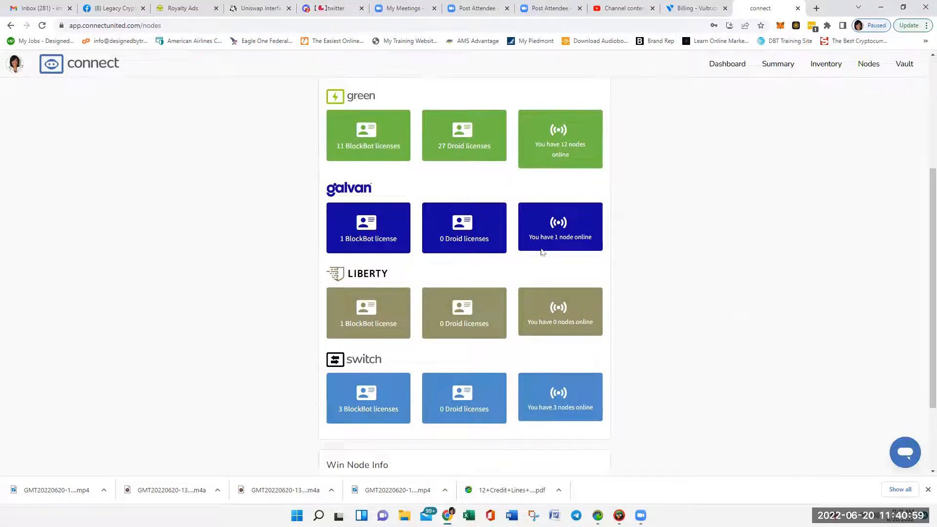
scroll(548, 262, up, 1)
scroll(569, 230, up, 3)
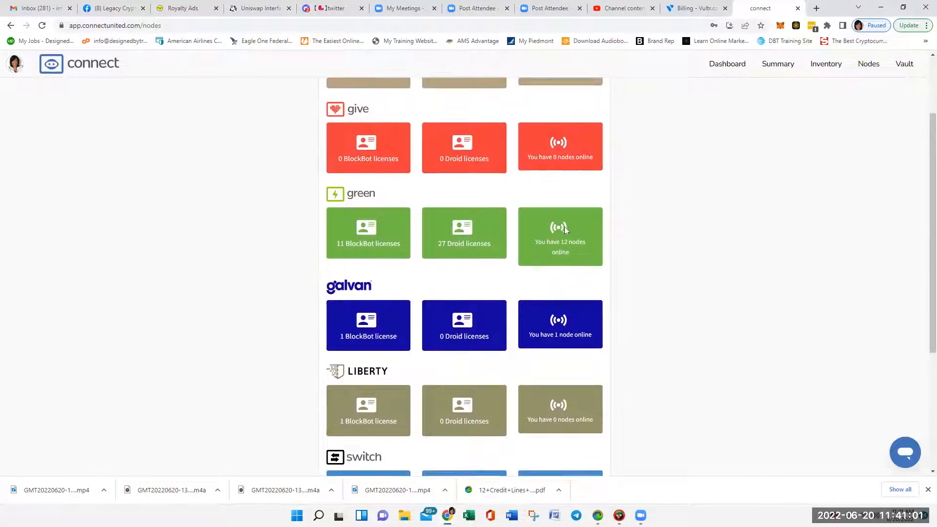
scroll(566, 244, down, 6)
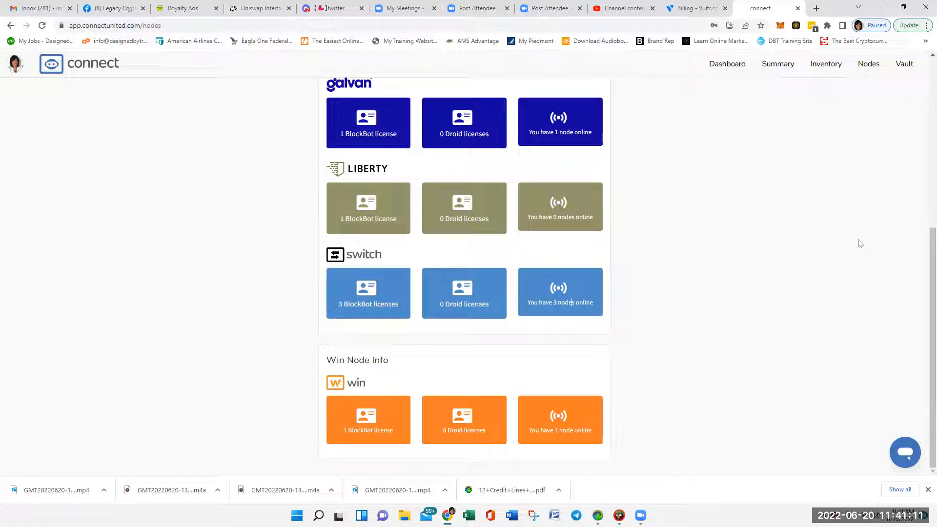
scroll(805, 262, up, 6)
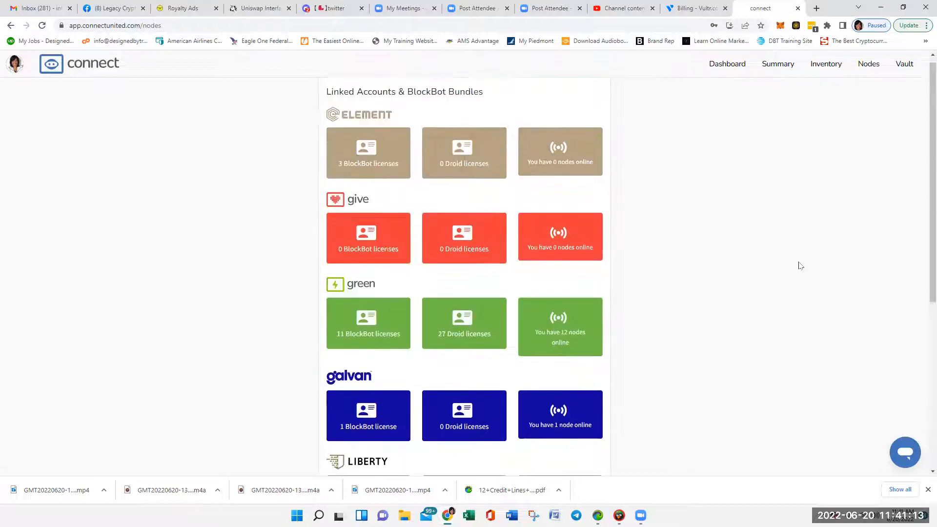
- Look over the Connect node entries, then switch to Vultr and review the charges and status of all server instances
scroll(800, 266, up, 1)
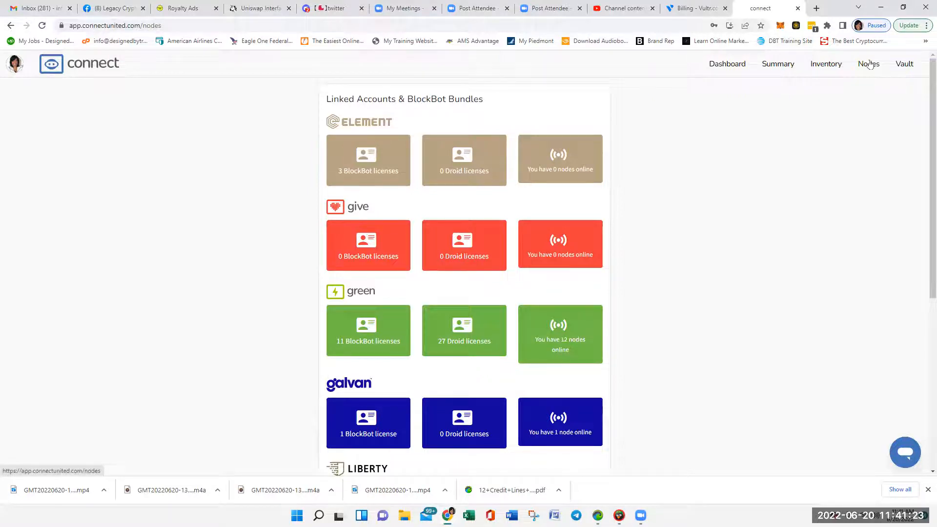
scroll(667, 117, down, 1)
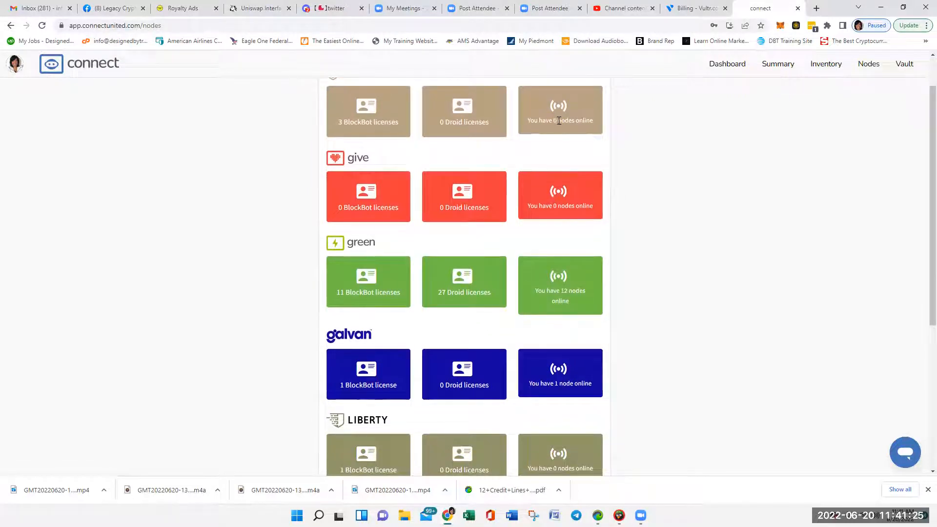
click(693, 8)
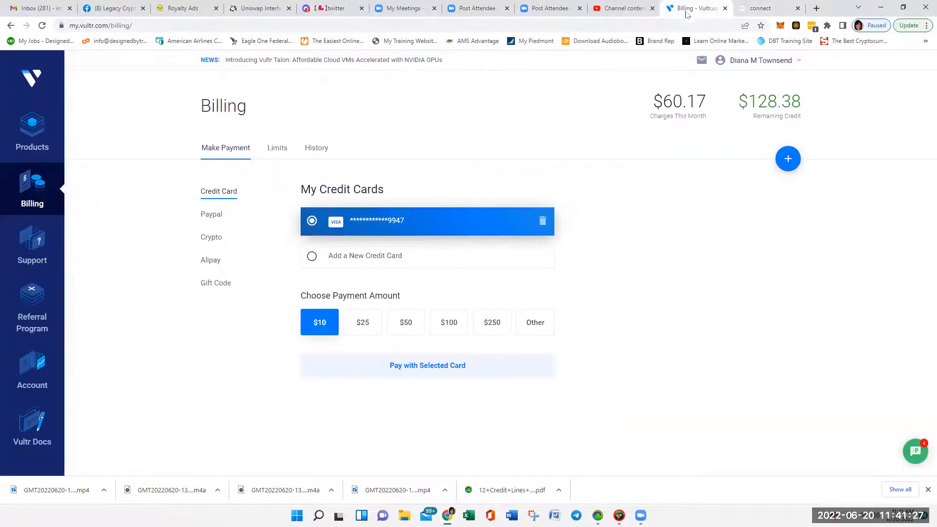
click(33, 148)
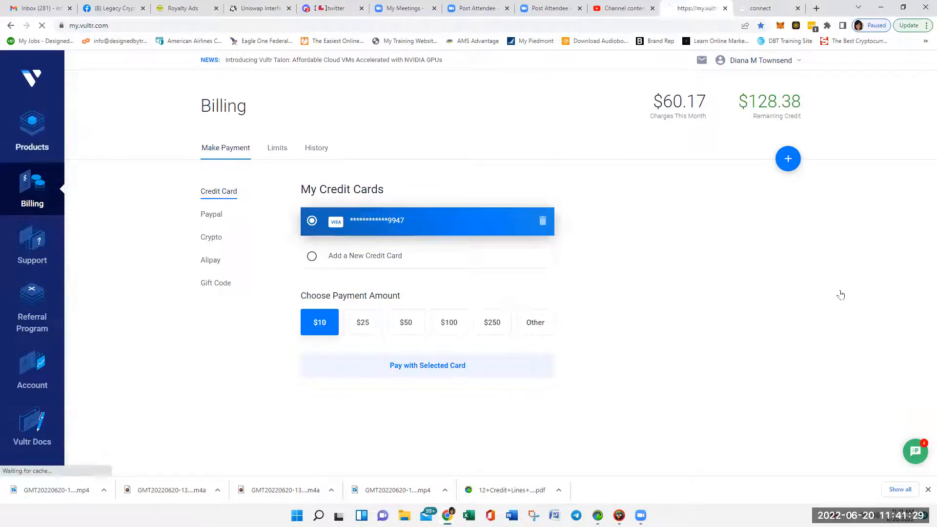
scroll(713, 215, down, 2)
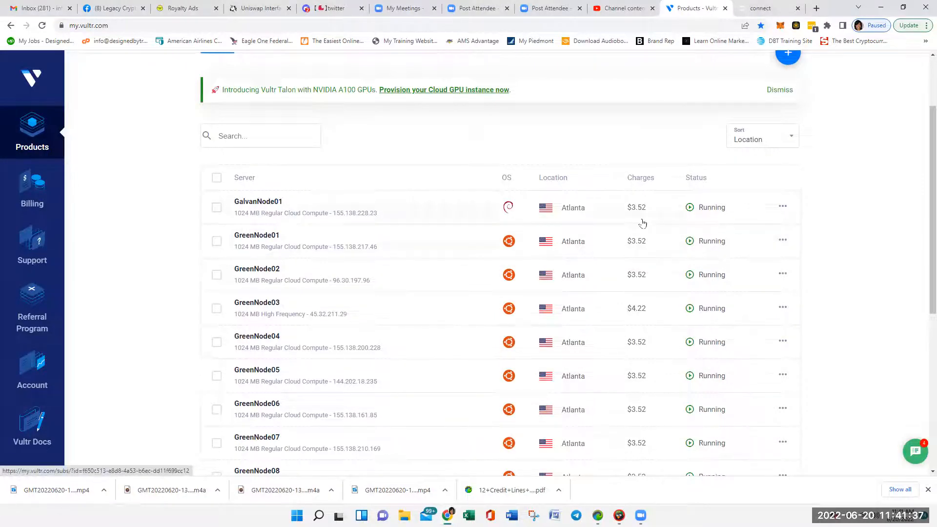
scroll(726, 298, down, 4)
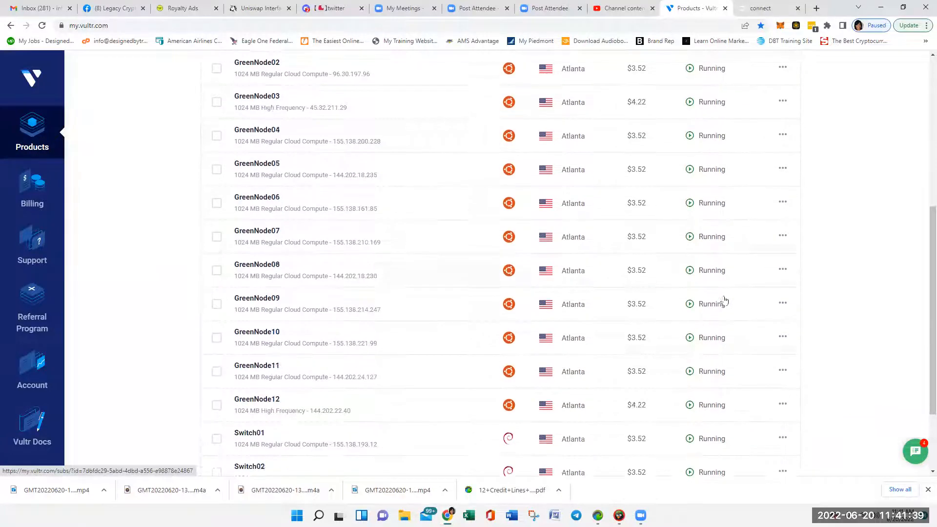
scroll(725, 300, down, 3)
scroll(726, 300, up, 8)
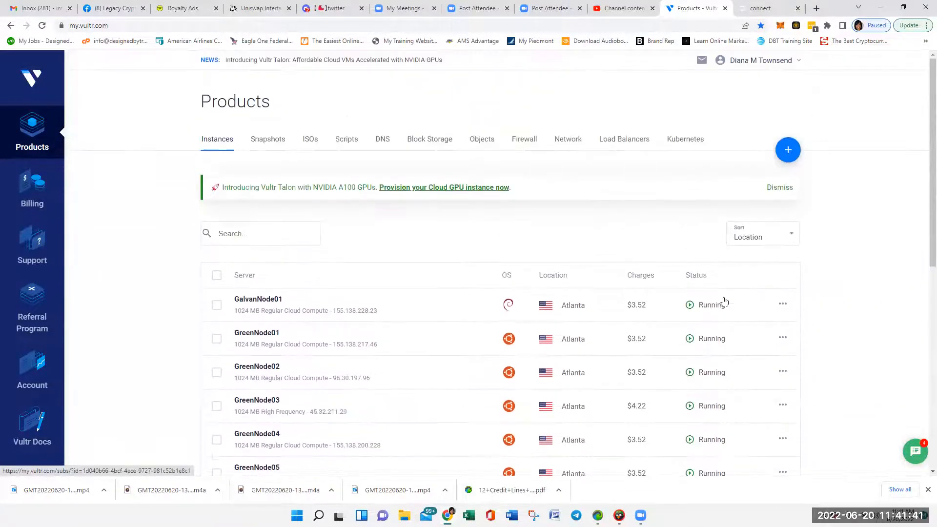
scroll(726, 300, down, 8)
scroll(722, 321, up, 8)
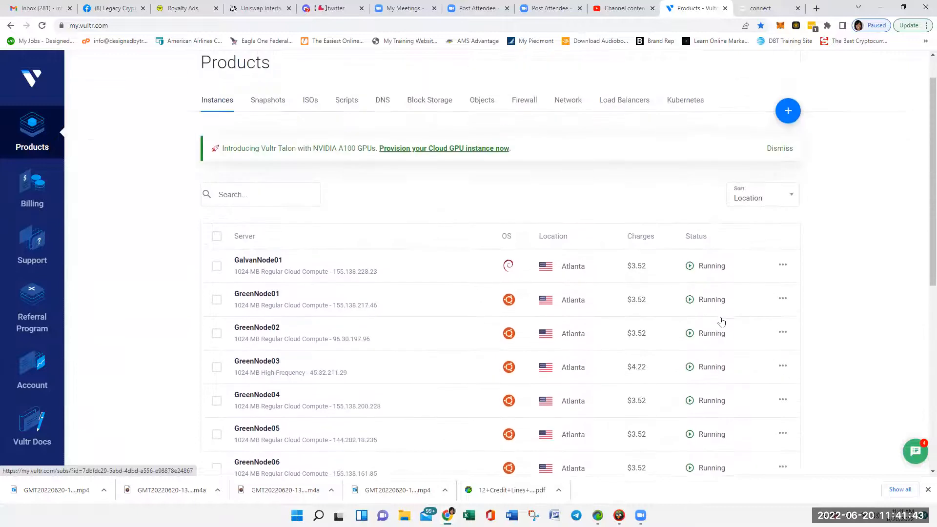
scroll(722, 320, down, 3)
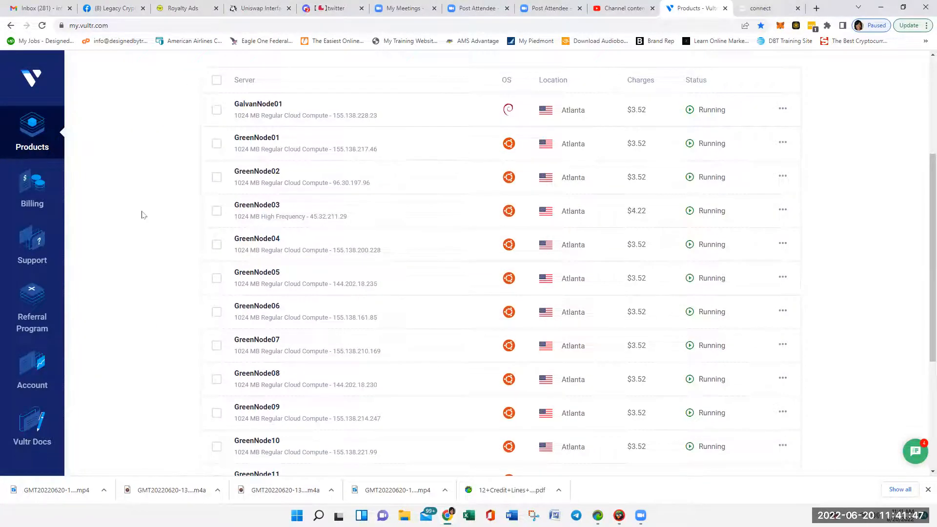
- Check this month's charges and remaining credit in Vultr Billing, and compare the green online-node count in Connect
click(36, 188)
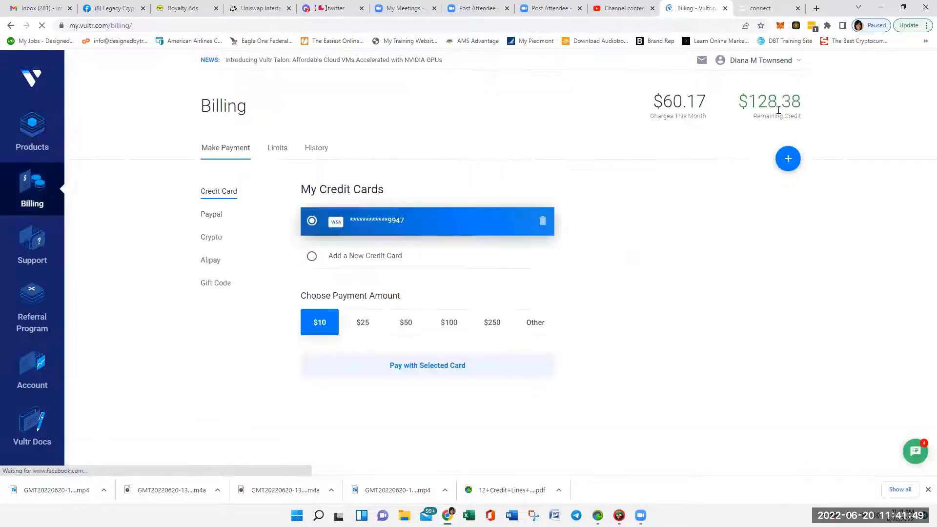
click(761, 8)
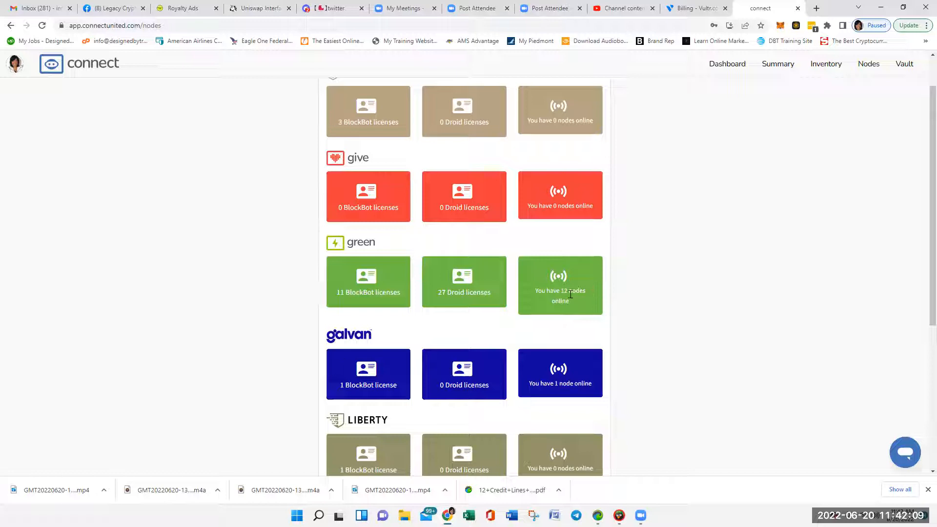
click(697, 12)
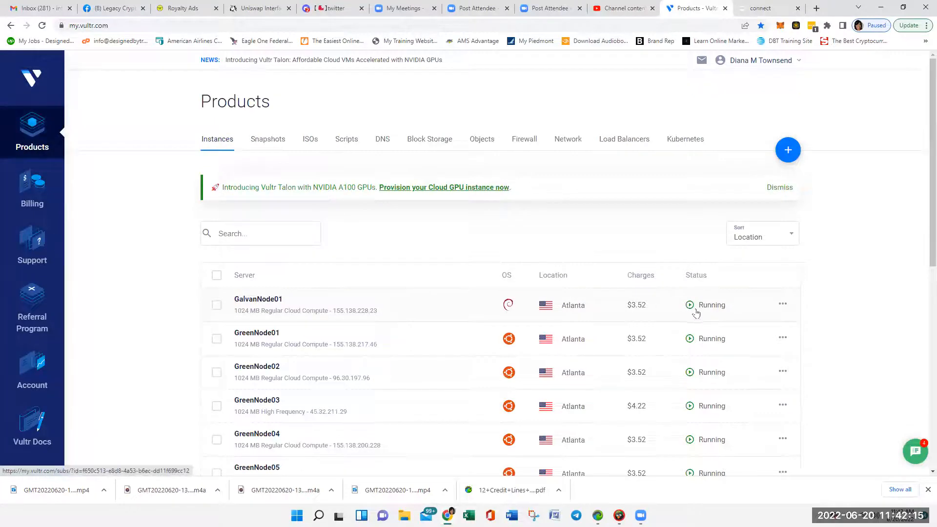
- View the console of GreenNode01 in the Vultr server list and close it again
click(783, 338)
click(748, 391)
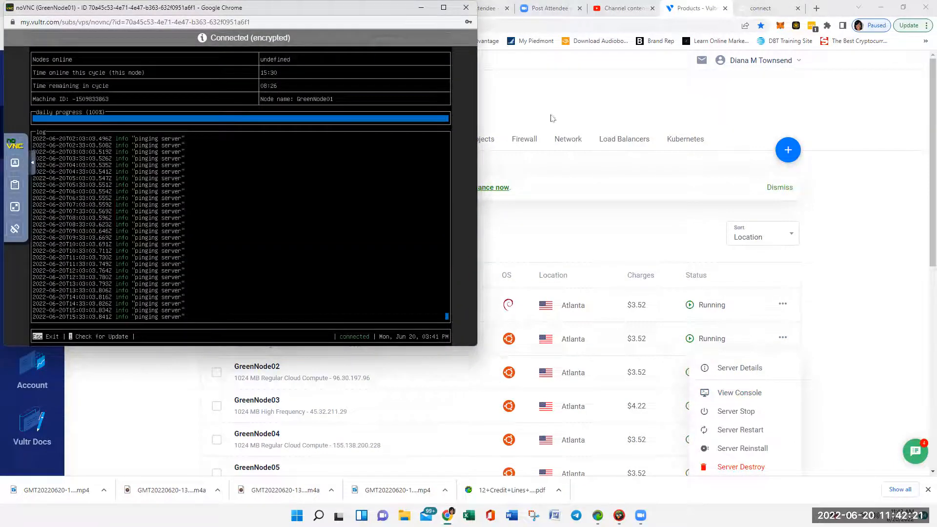
click(466, 8)
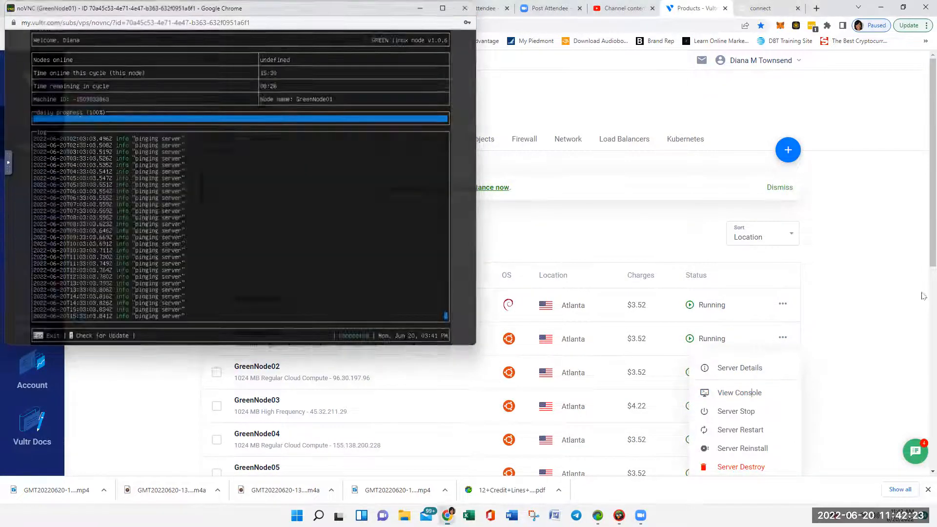
scroll(877, 282, down, 2)
click(877, 282)
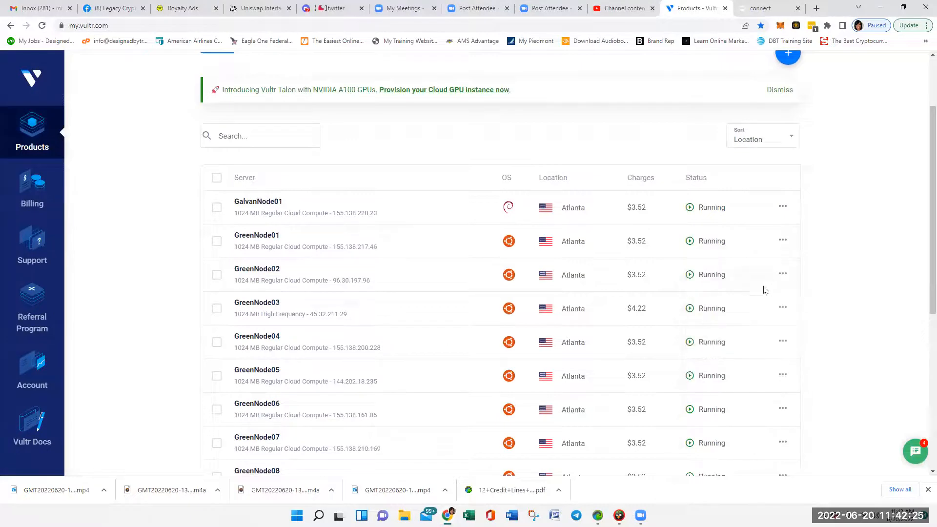
- View the console of GreenNode03 to read its licenses and online nodes, and close it again
click(782, 307)
click(755, 364)
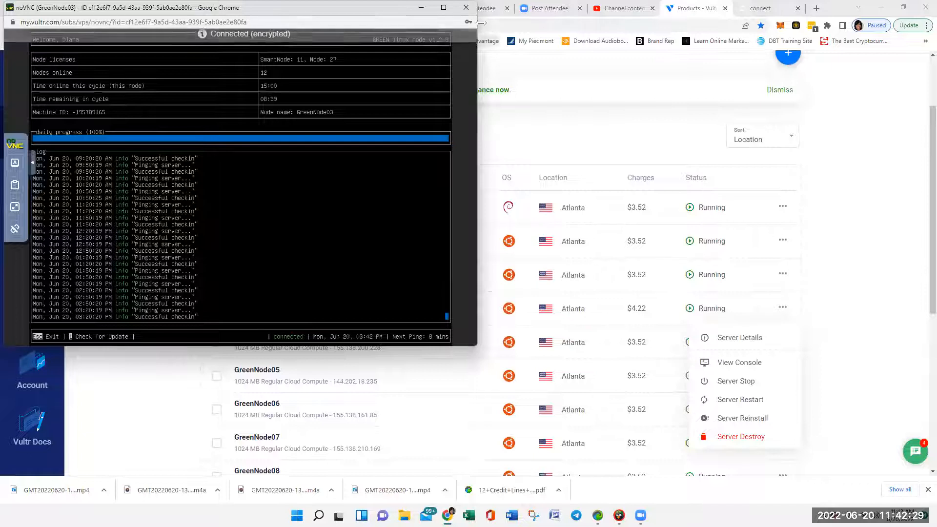
click(466, 7)
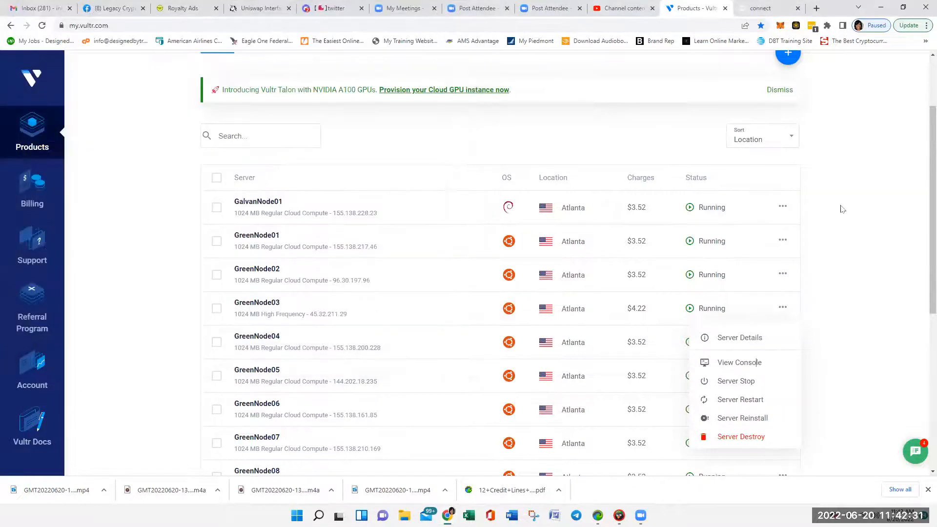
click(843, 209)
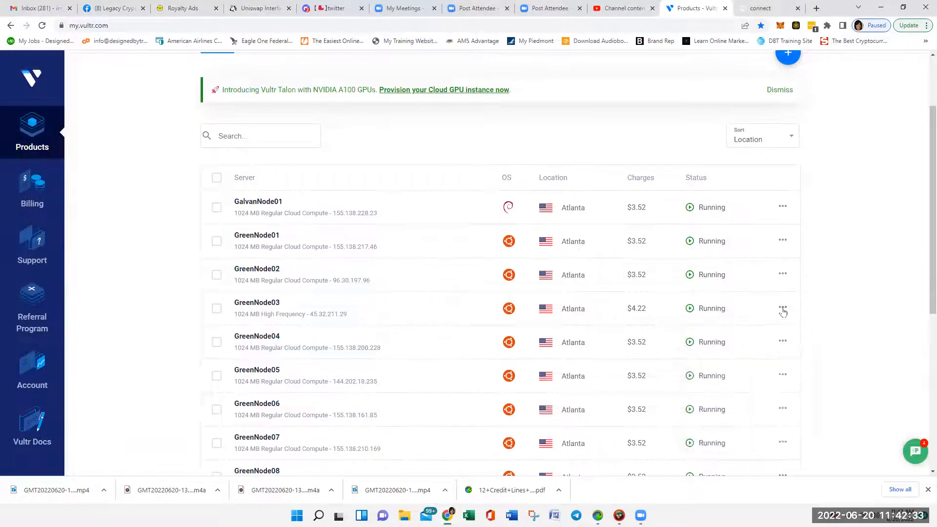
- View the console of GreenNode07 to read its node progress and log, and close it again
scroll(784, 322, down, 2)
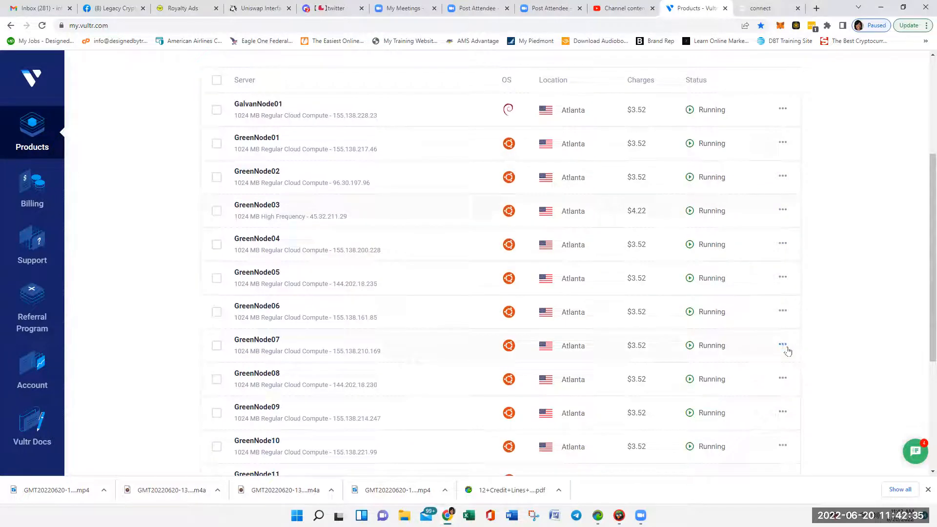
click(783, 345)
click(764, 407)
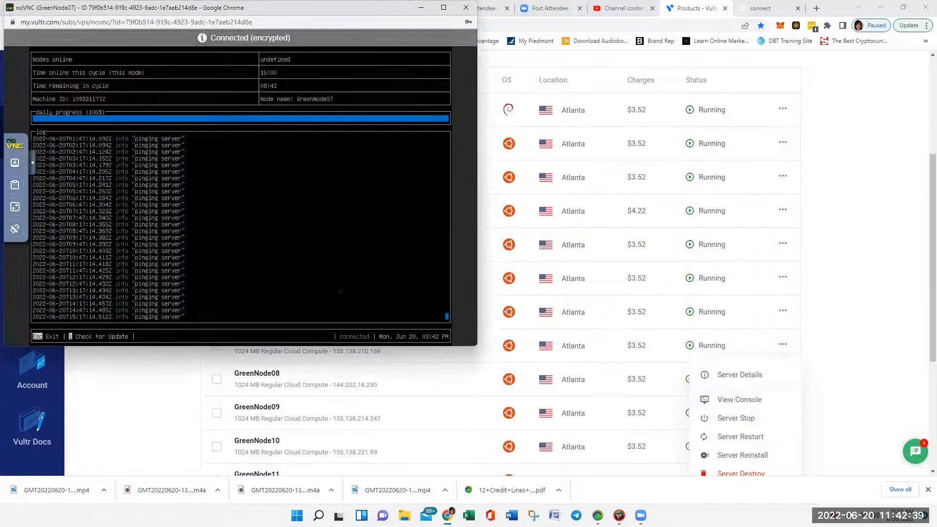
click(467, 8)
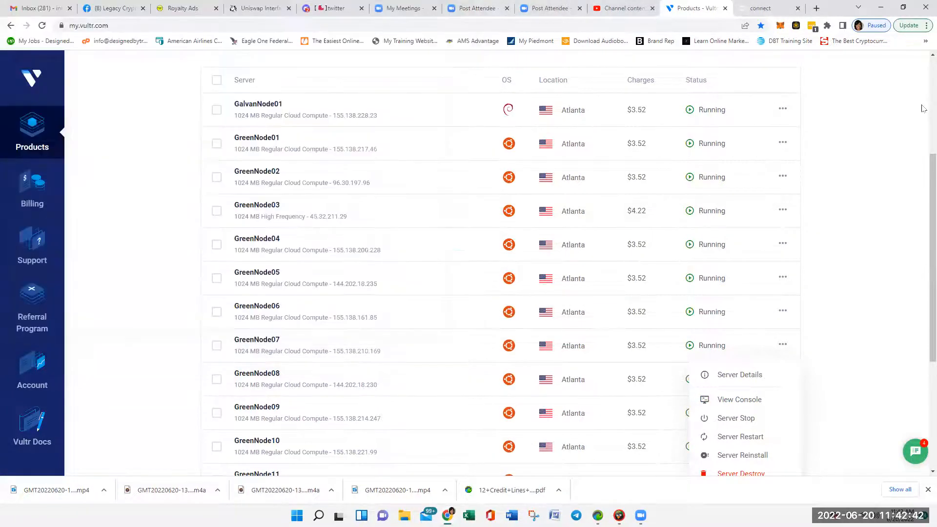
- Glance at the linked accounts' node counts in Connect and go back to Vultr's Billing page
click(765, 8)
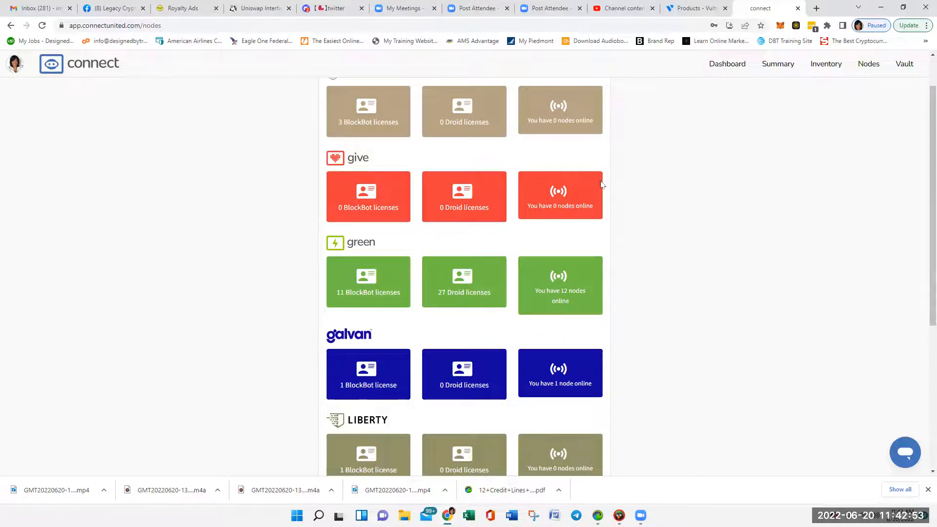
click(686, 8)
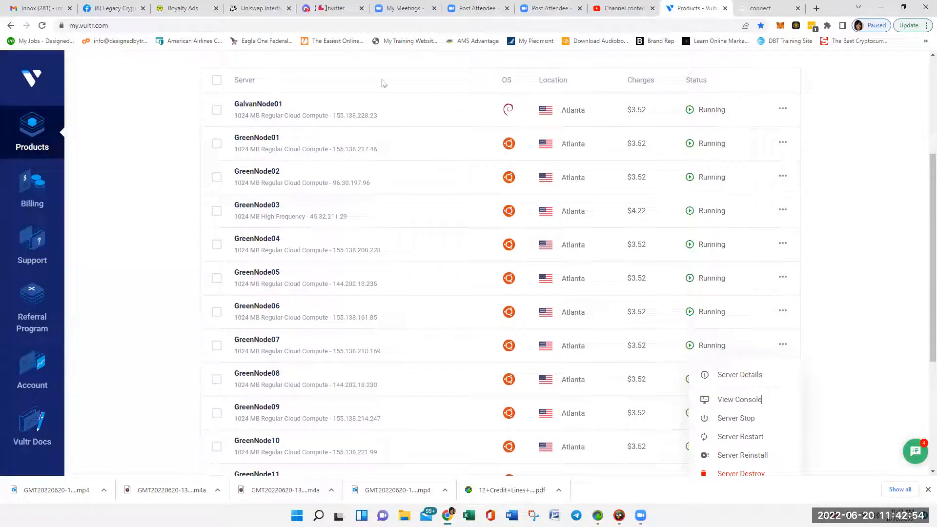
click(36, 187)
- Return to the Vultr server instances, view the console of GalvanNode01 and close it again
click(32, 131)
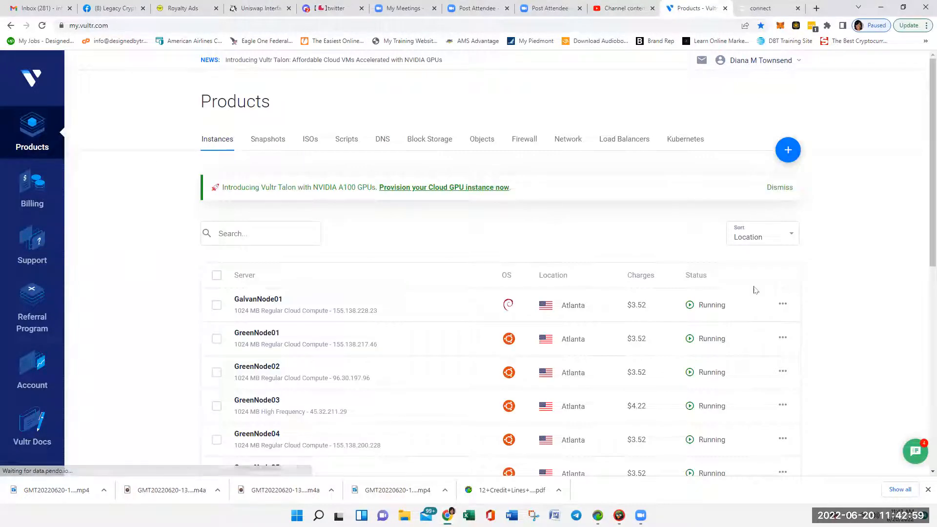
click(781, 305)
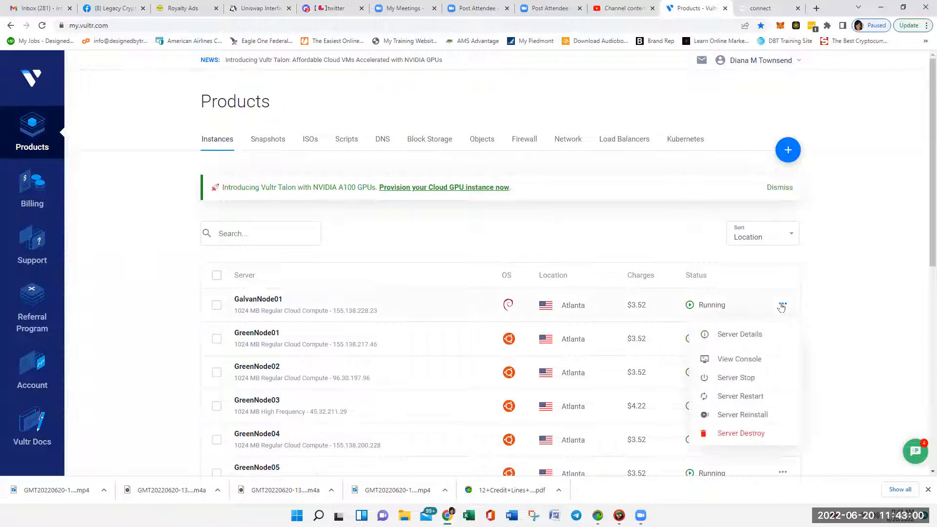
click(764, 359)
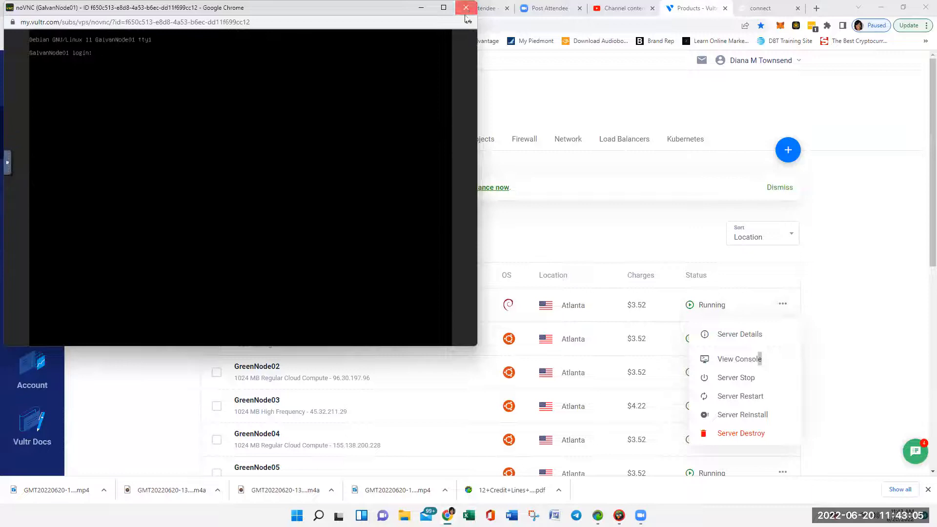
click(466, 7)
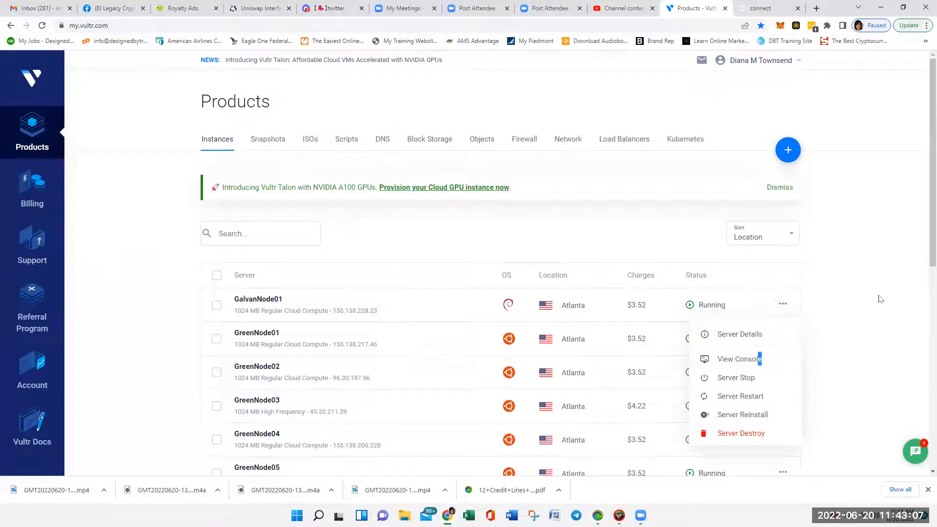
- Start deploying a new Vultr server and choose Cloud Compute with Intel Regular Performance
mouse_move(789, 151)
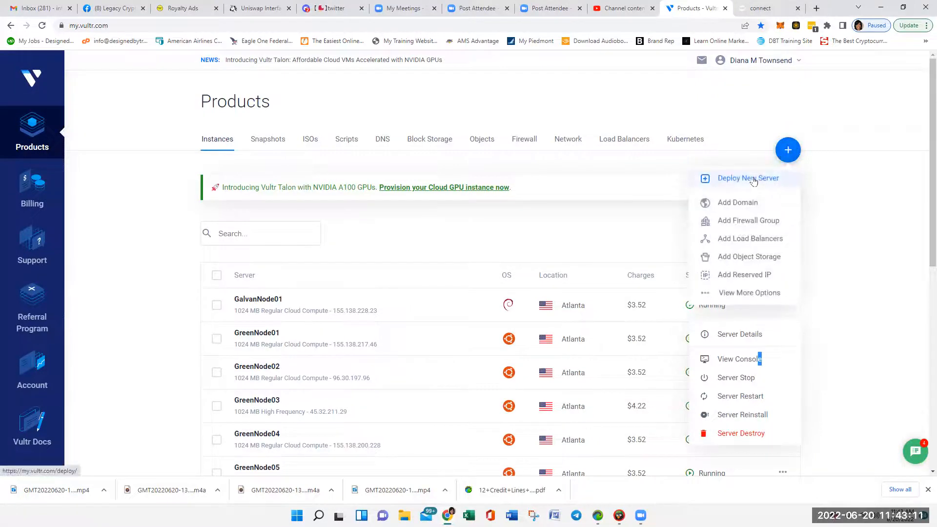
click(751, 179)
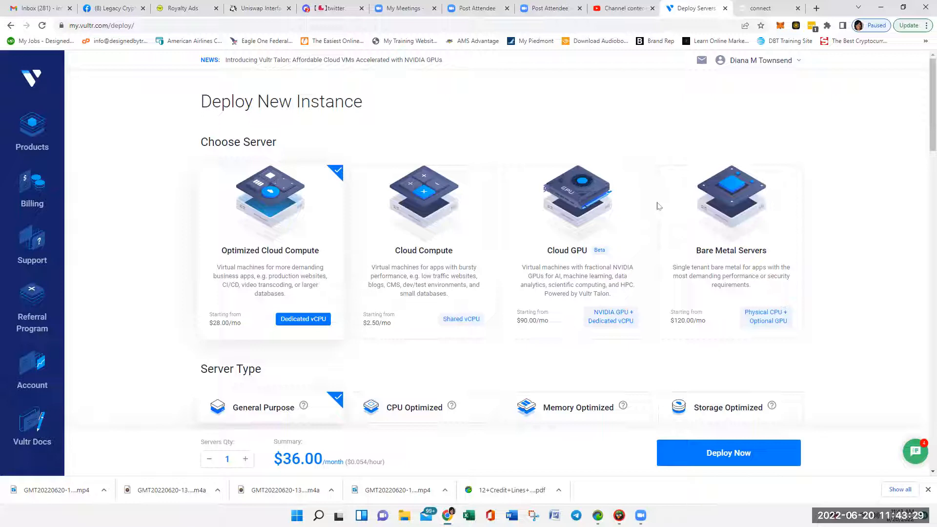
scroll(776, 146, down, 1)
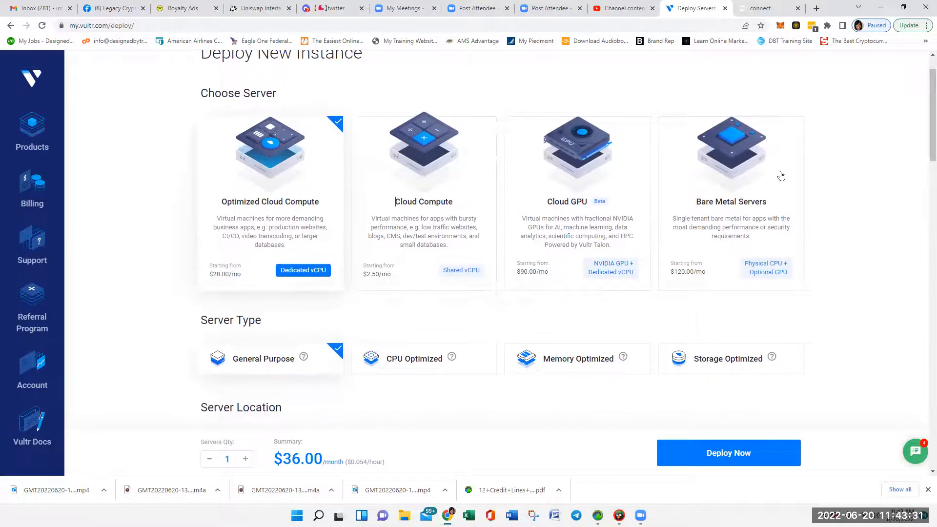
scroll(839, 164, down, 3)
click(733, 236)
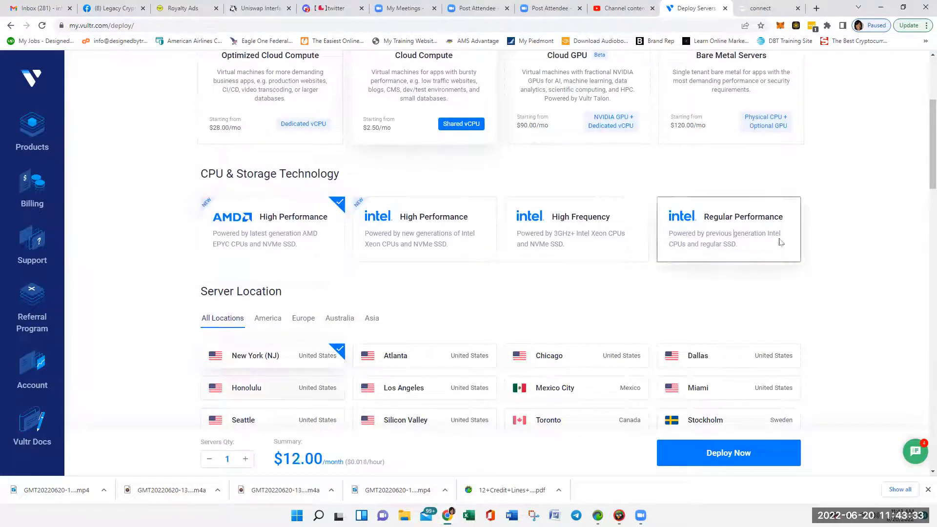
scroll(858, 230, down, 2)
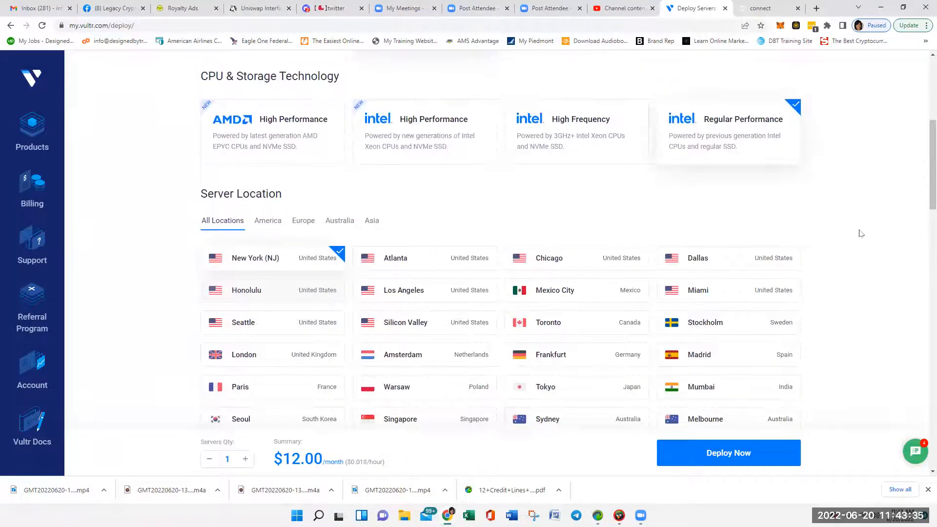
scroll(860, 234, up, 3)
scroll(864, 235, up, 4)
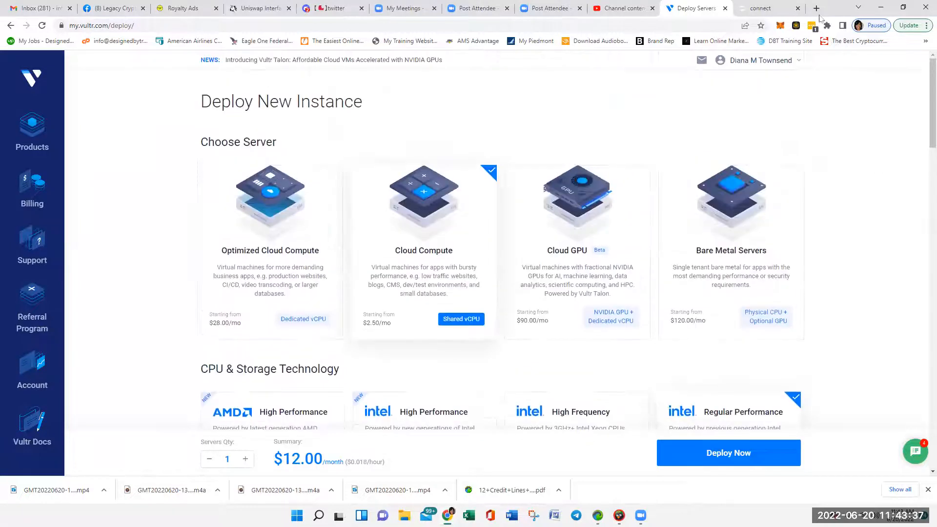
- Open connectunited.com/connect-to-friends/ in a new browser tab
click(817, 9)
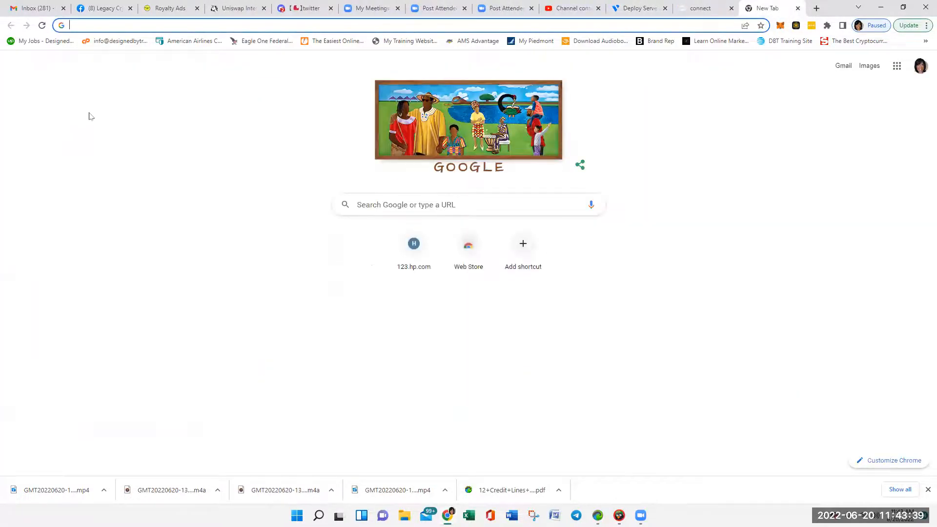
text(conn)
key(Return)
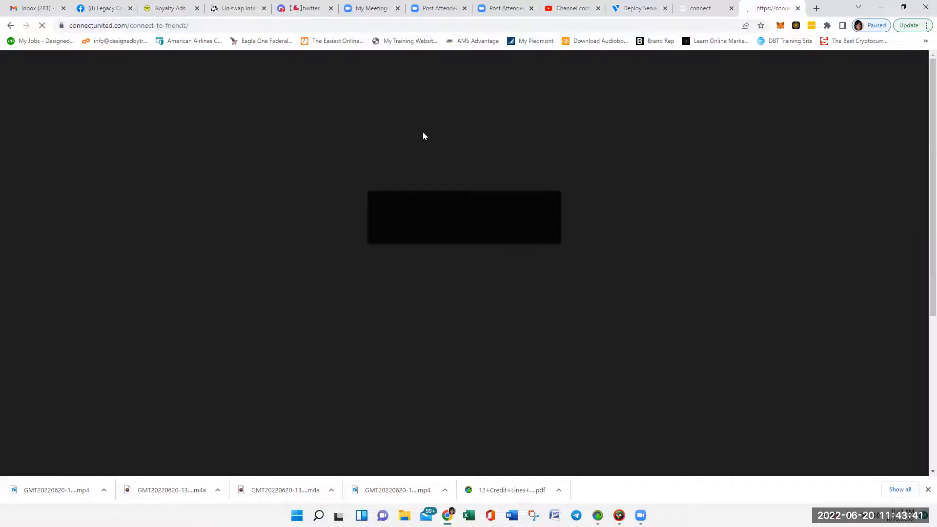
- Go through Connect's Blockchain Projects We Love overview to Support + FAQ and open the VULTR VPS Setup article under Smart Node
mouse_move(352, 73)
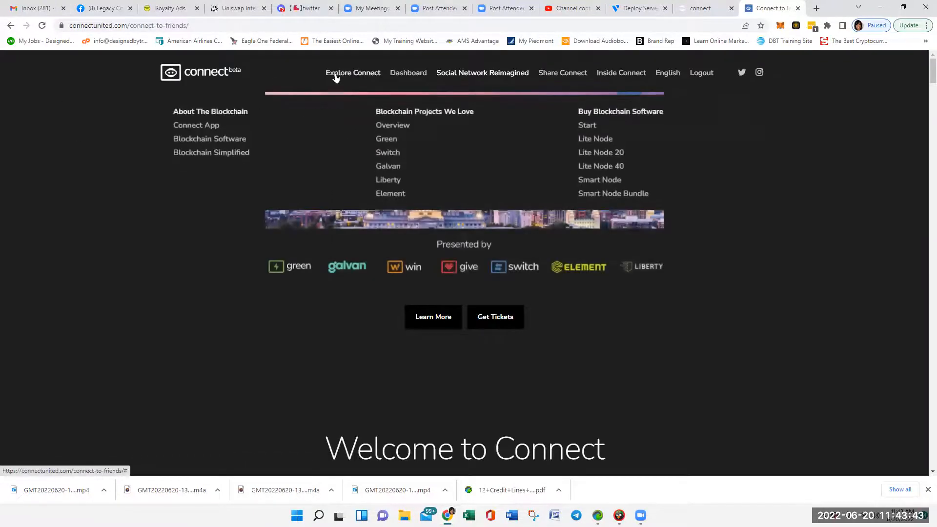
click(400, 126)
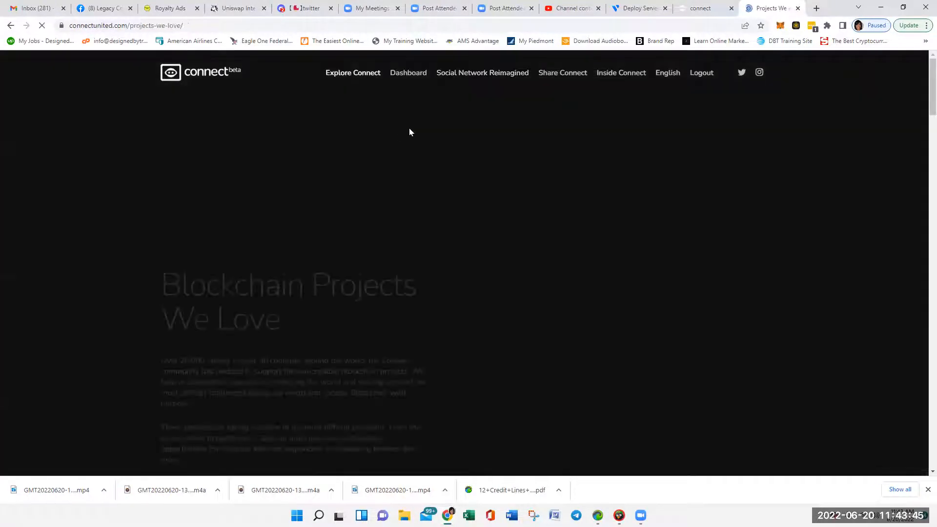
scroll(341, 215, down, 20)
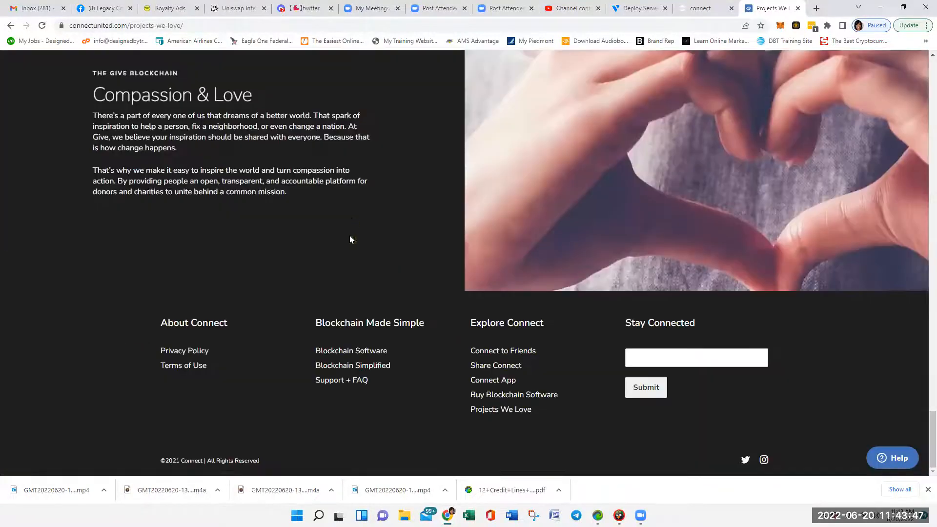
click(339, 385)
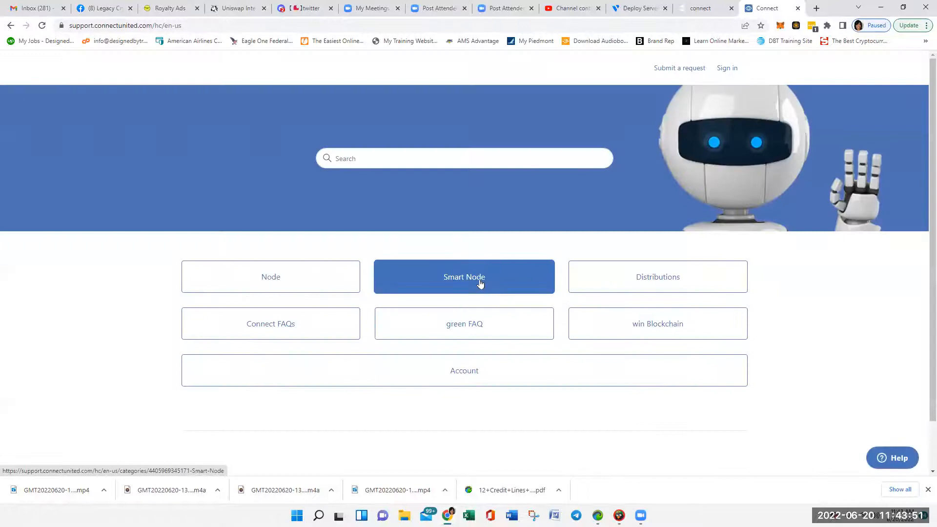
click(480, 281)
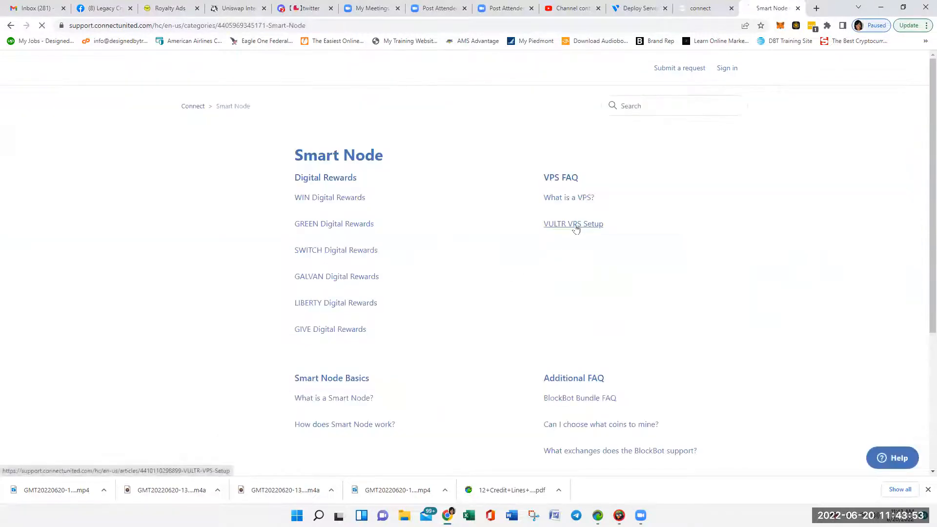
click(576, 225)
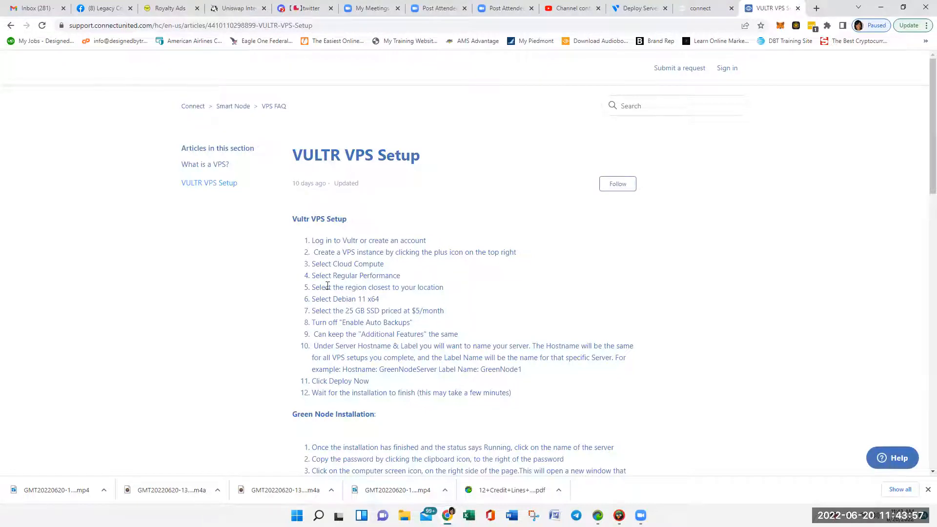
- Return to the Vultr deployment form and choose Atlanta as the server location
click(637, 13)
scroll(453, 165, down, 7)
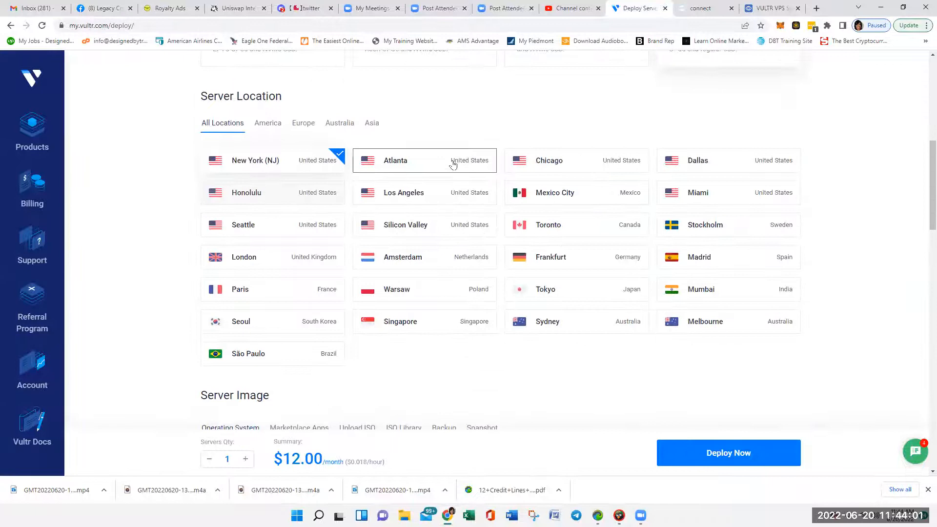
click(453, 164)
scroll(788, 204, down, 5)
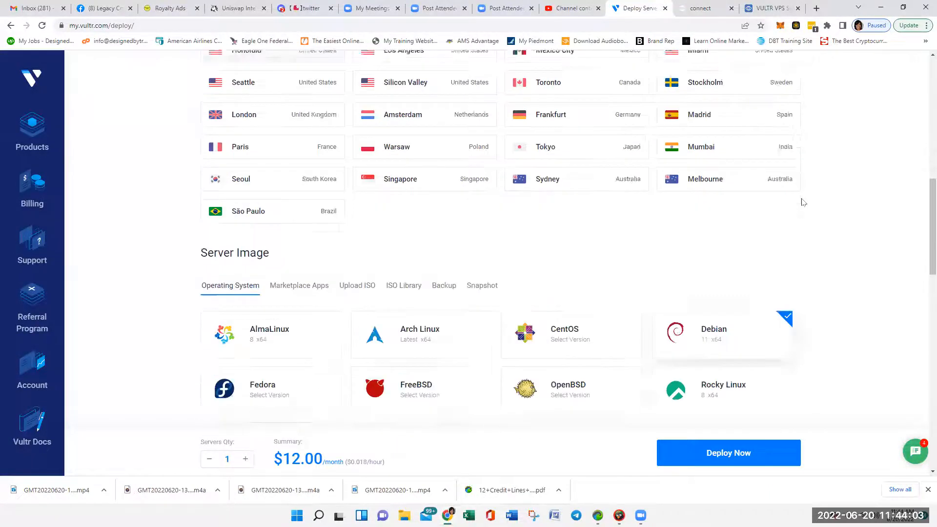
- Check the required server image in the VULTR VPS Setup article and choose the 25 GB SSD size at $5/month in Vultr
click(771, 11)
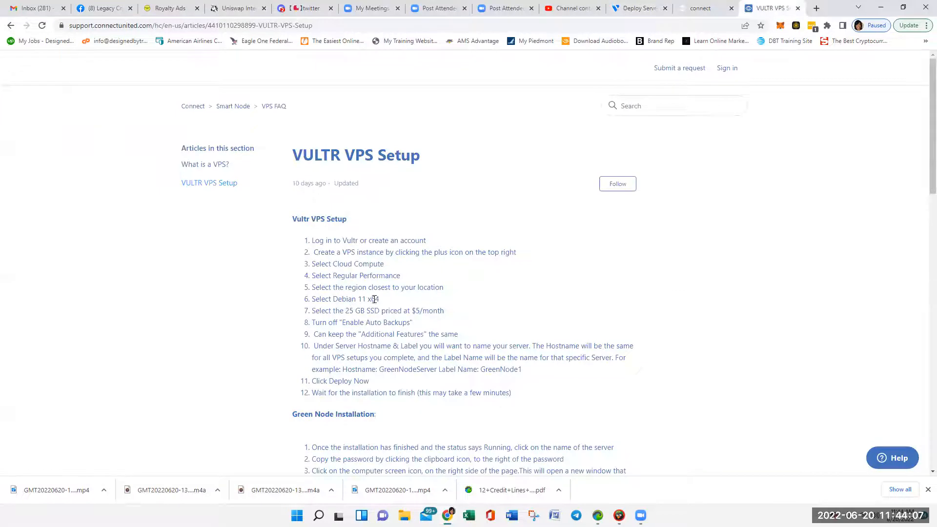
click(634, 9)
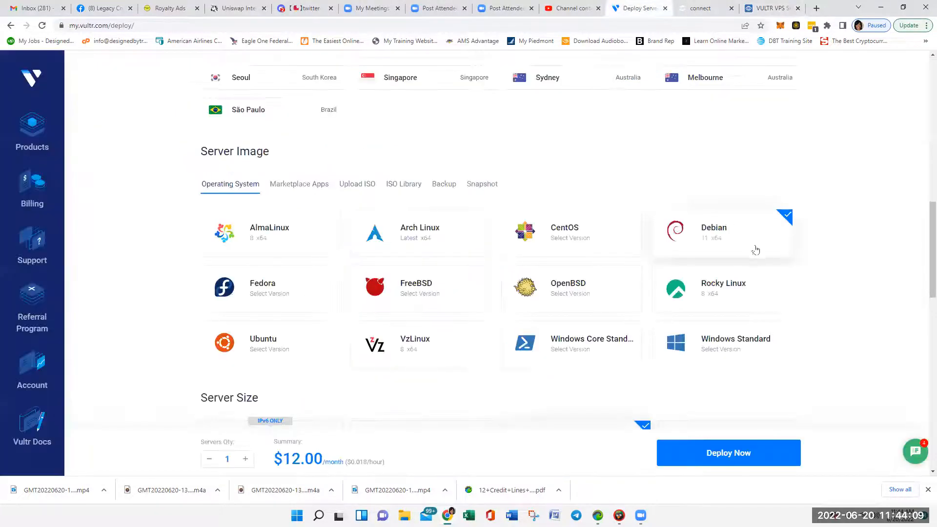
scroll(863, 182, down, 3)
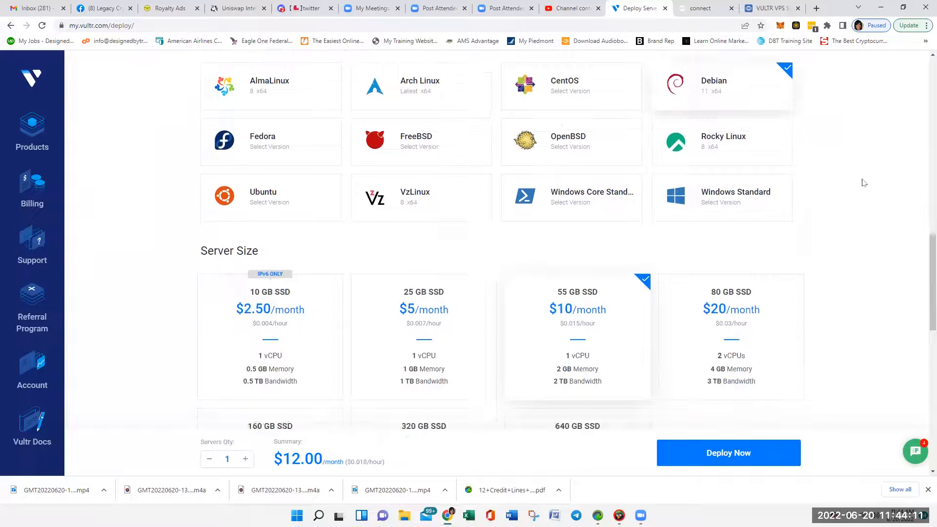
scroll(862, 183, down, 2)
click(429, 211)
scroll(879, 159, down, 1)
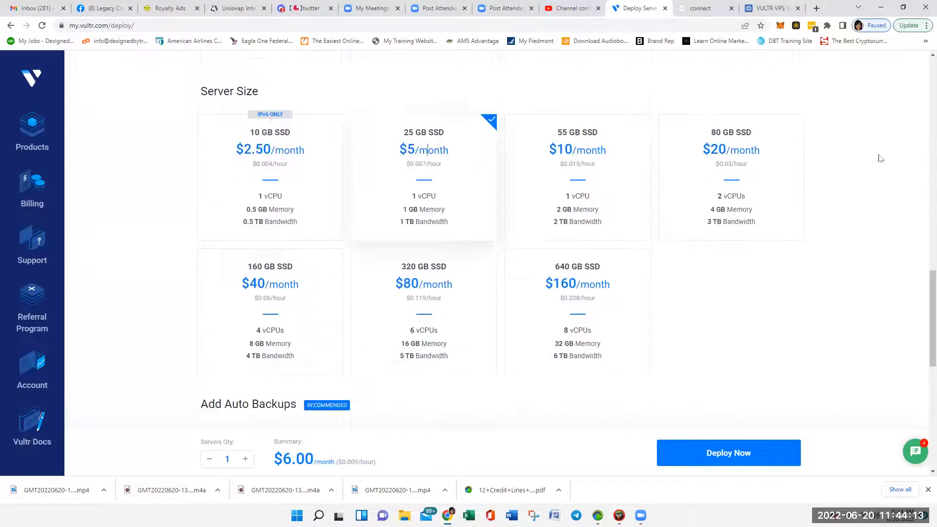
scroll(880, 158, down, 5)
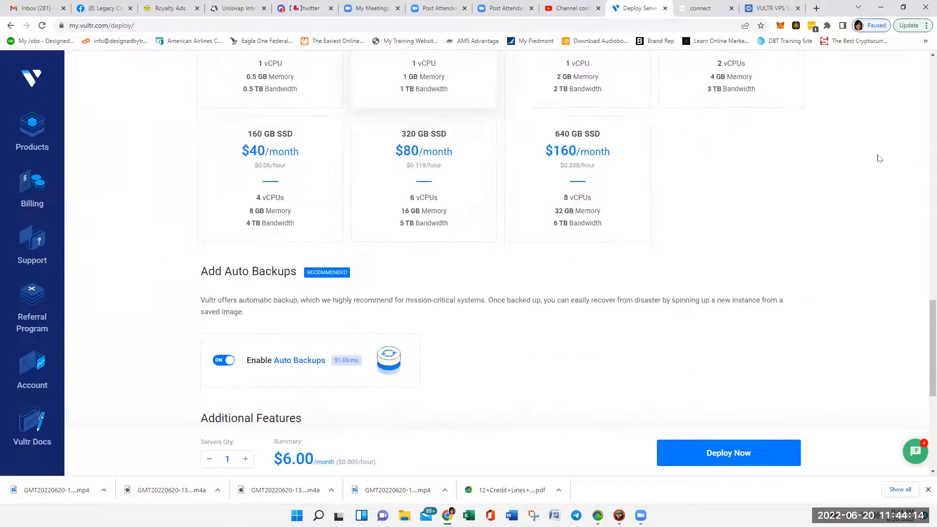
- Consult the setup article's backup instruction and turn off Auto Backups in the Vultr deployment form
click(752, 6)
scroll(488, 268, down, 1)
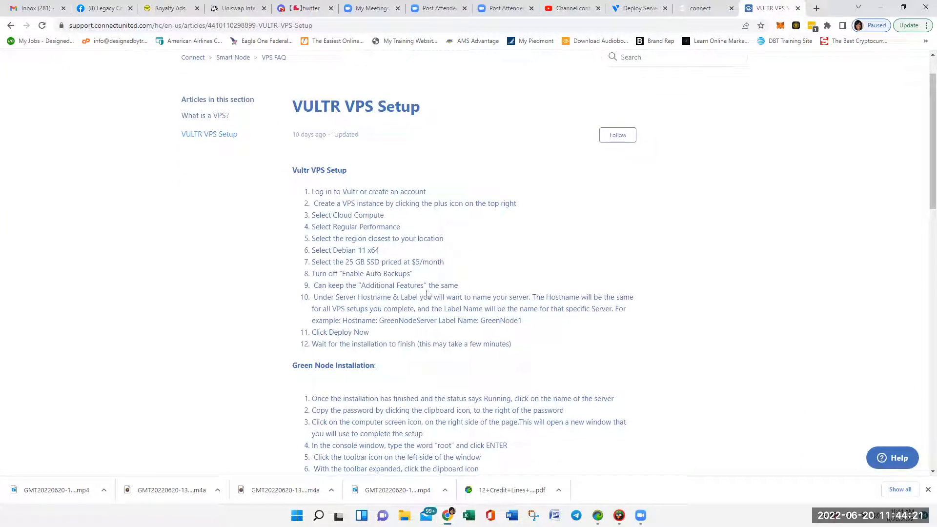
click(637, 8)
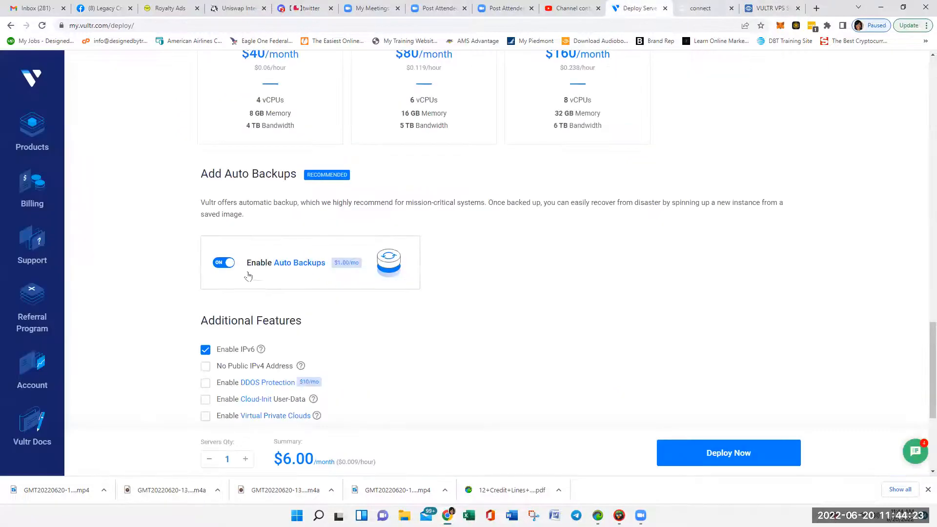
click(231, 265)
scroll(533, 279, down, 4)
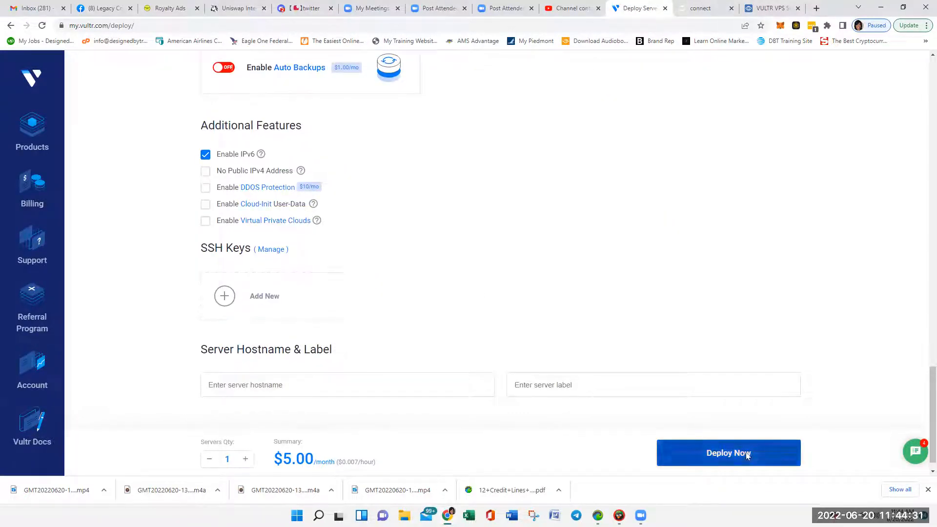
- Read the article's Green Node Installation section, highlight the Green bash command and return to the Vultr deployment form
click(773, 8)
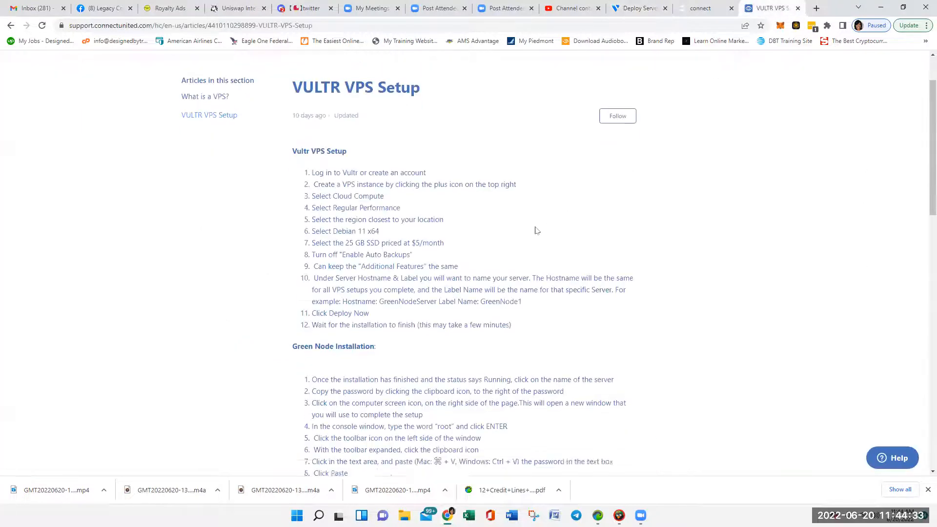
scroll(537, 230, down, 3)
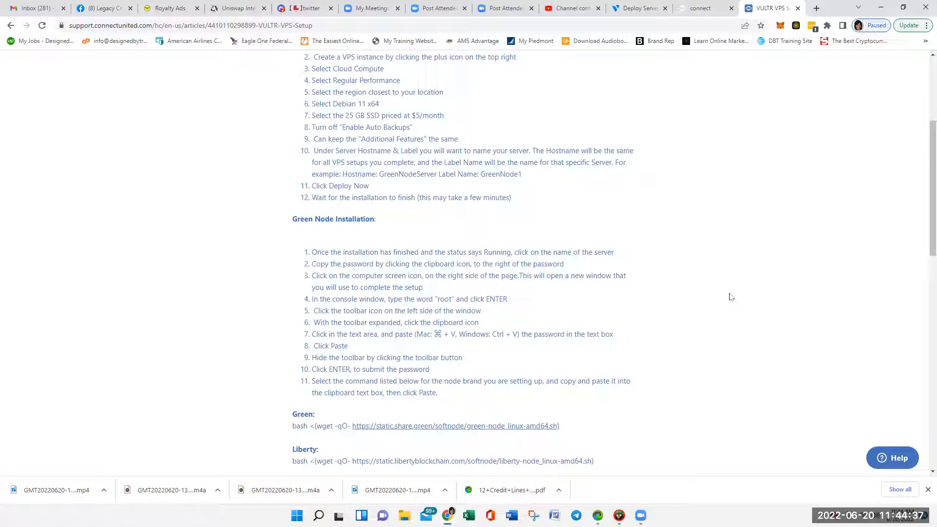
drag(293, 427, 560, 428)
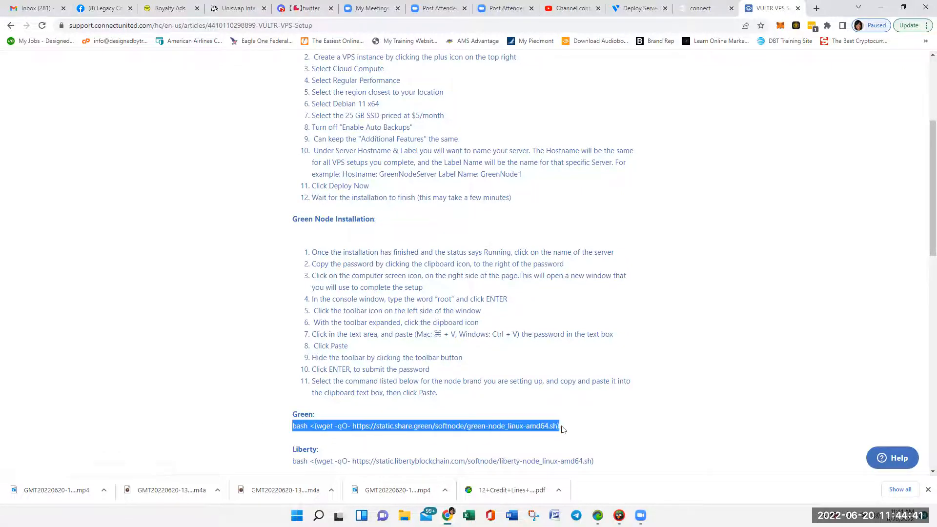
click(703, 8)
click(644, 9)
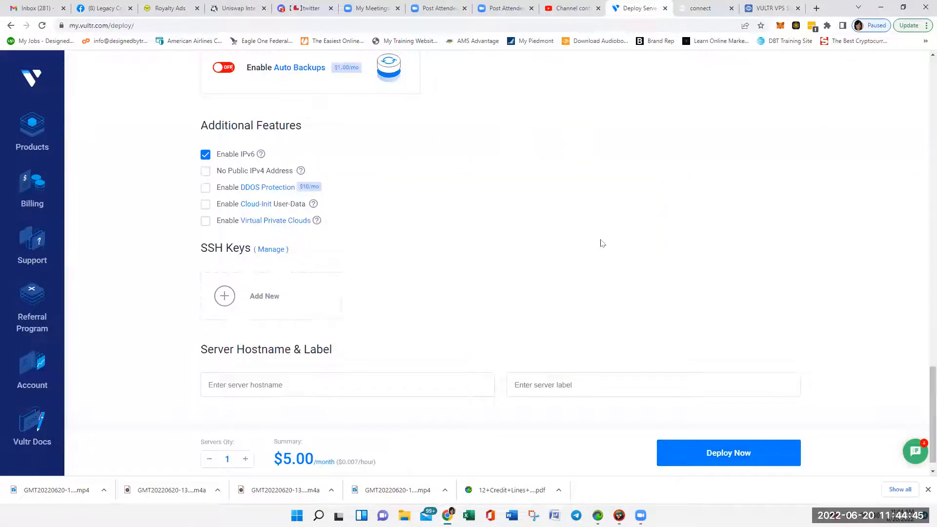
scroll(598, 244, up, 3)
scroll(591, 244, up, 5)
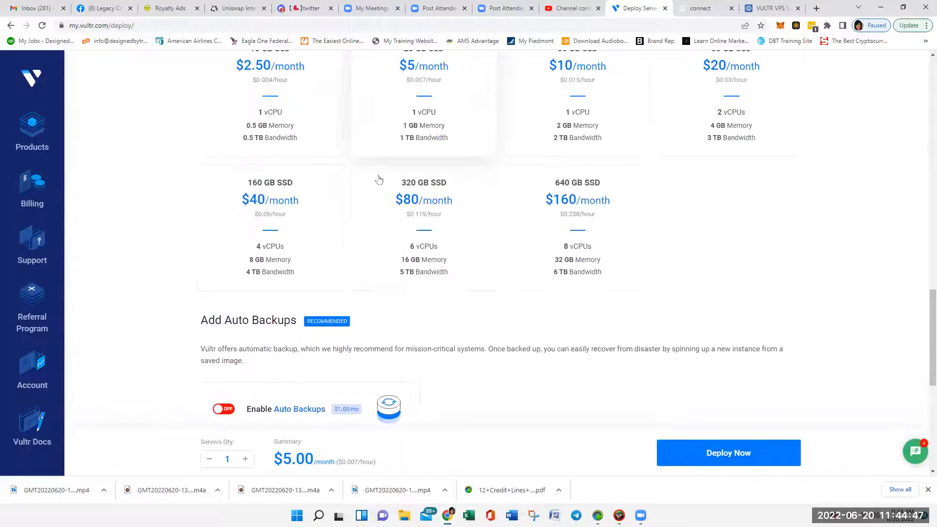
- Open the Vultr server instances, start deploying a new server and compare with the first steps of the VULTR VPS Setup article
click(32, 128)
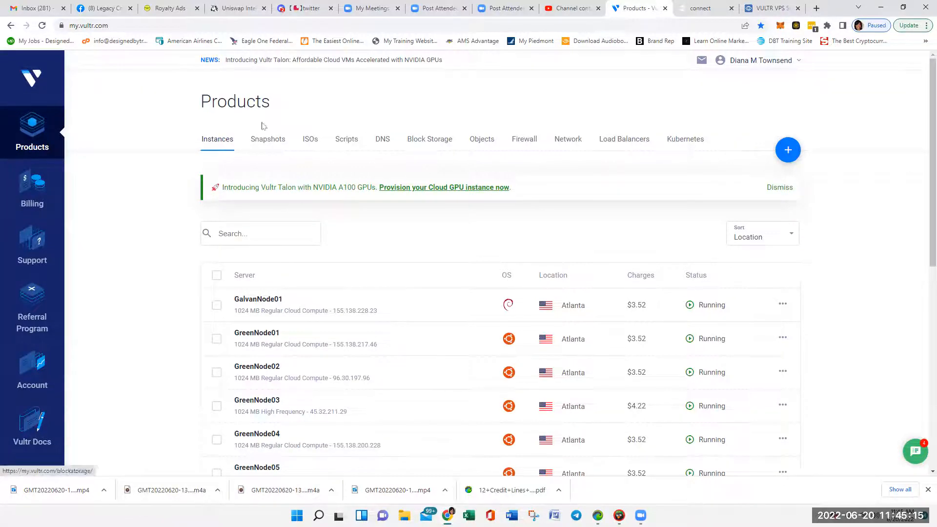
click(32, 129)
mouse_move(794, 149)
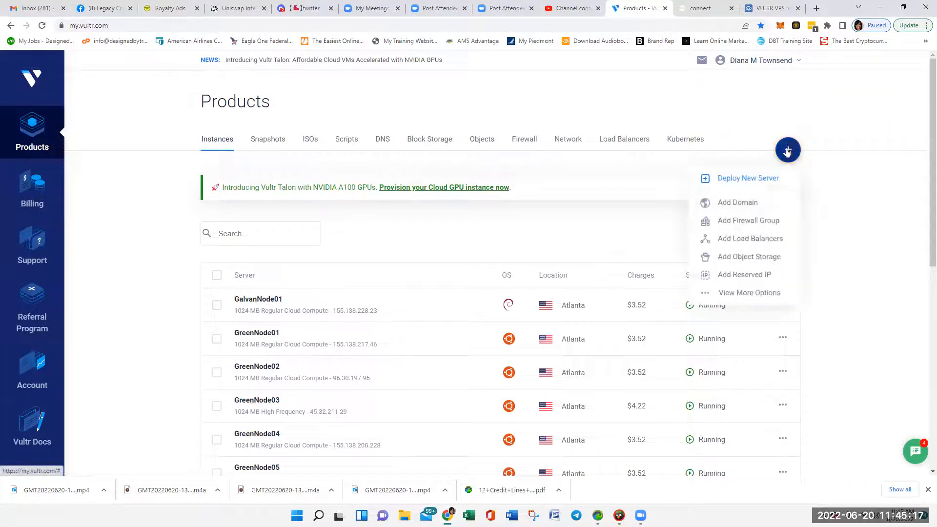
click(772, 182)
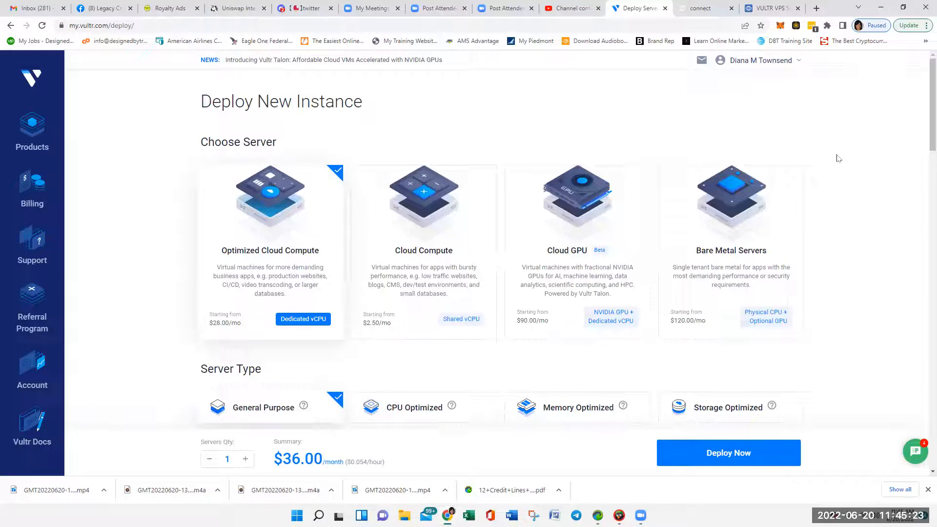
click(769, 11)
scroll(401, 192, up, 3)
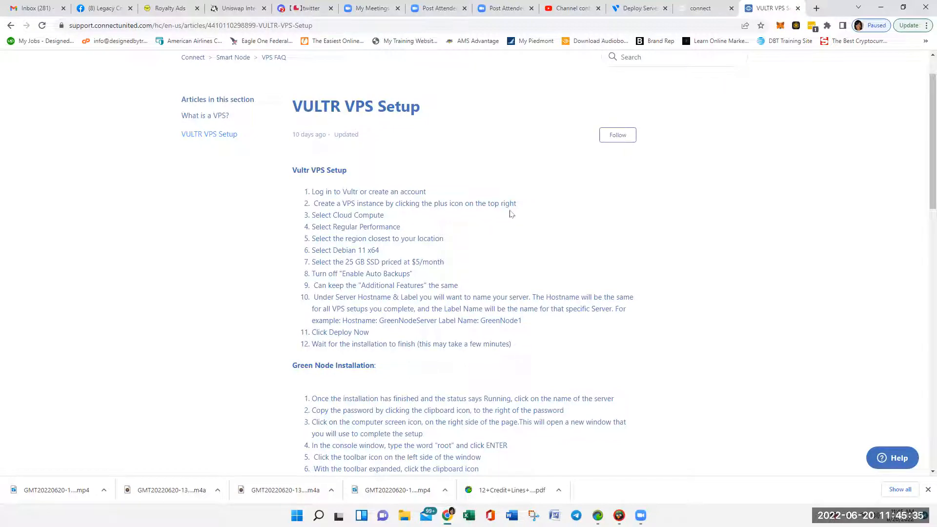
- Restart the new server deployment from Vultr's instances list and choose Cloud Compute
click(635, 8)
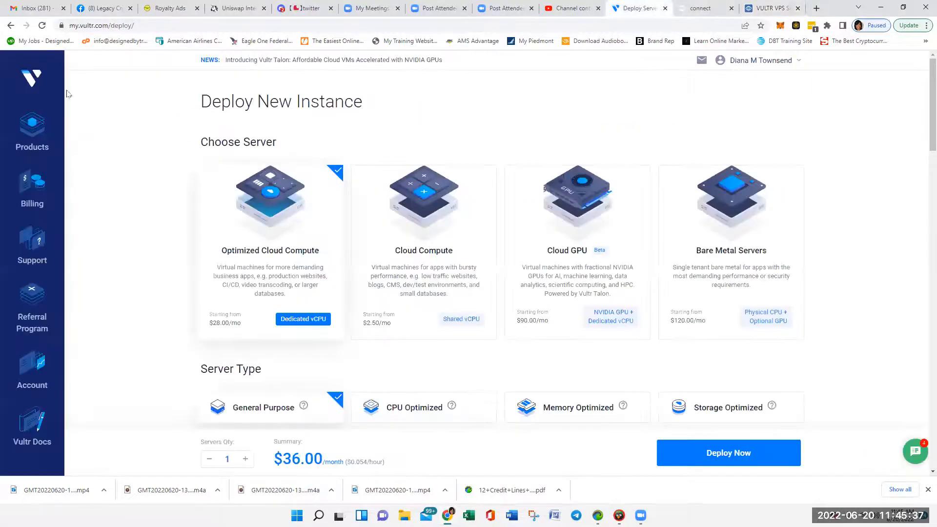
click(33, 131)
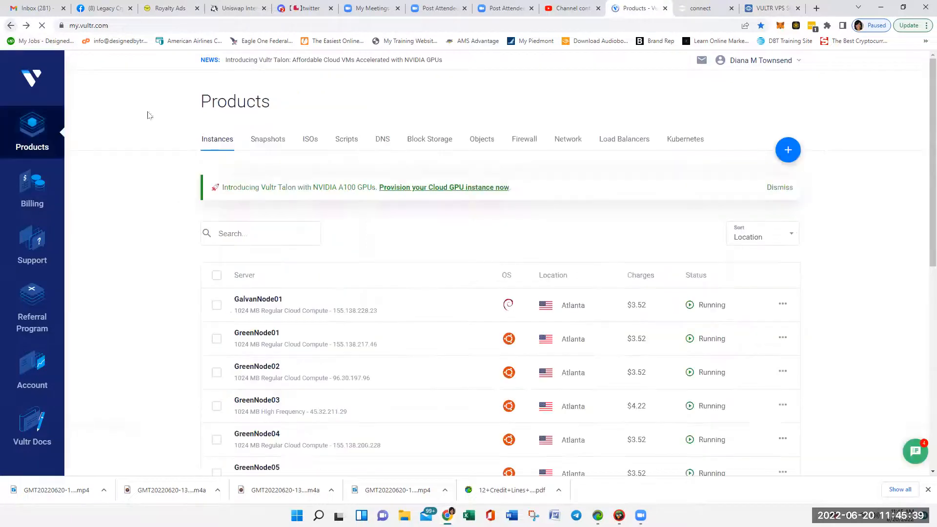
click(787, 150)
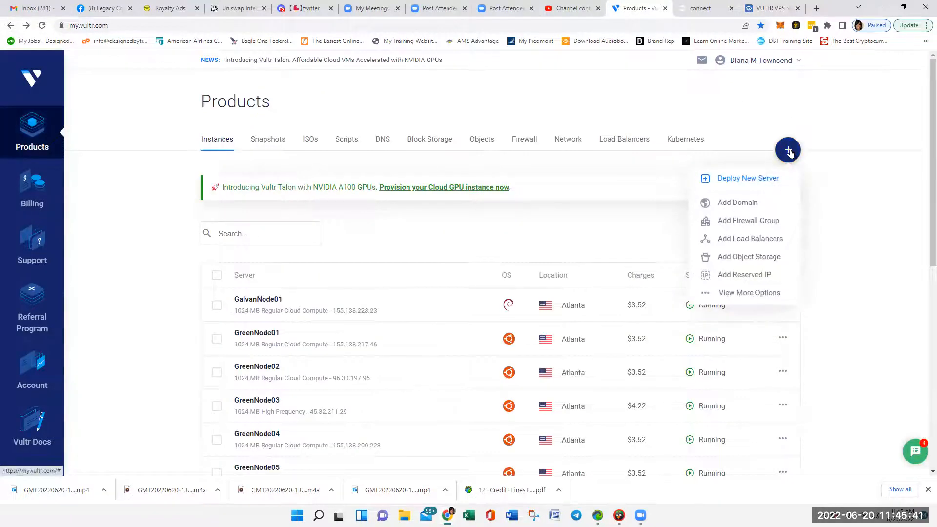
click(767, 179)
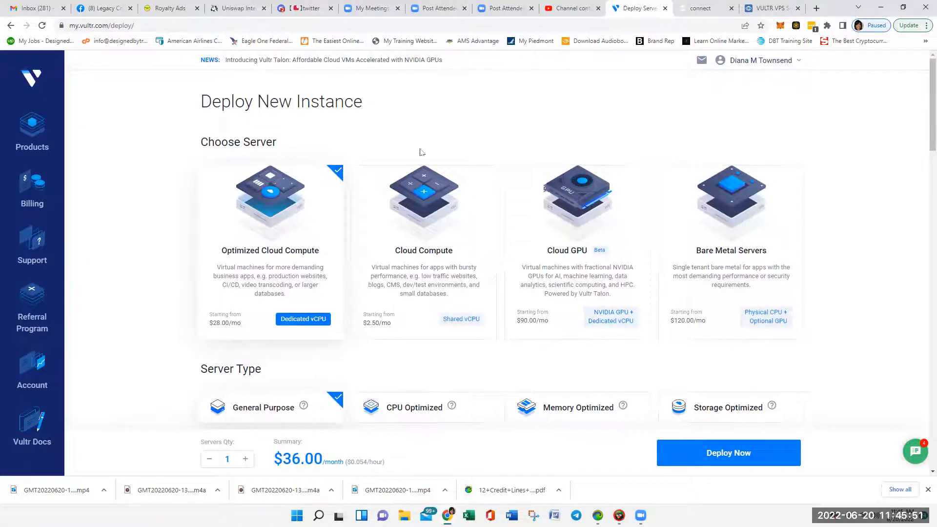
click(423, 195)
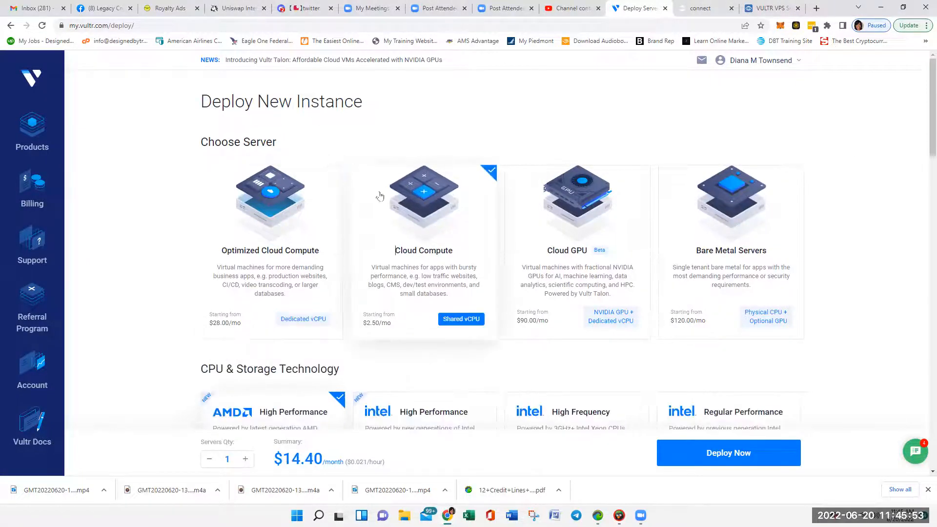
- Go back to the instances list, deploy a new server again and choose Cloud Compute with Intel Regular Performance
click(10, 25)
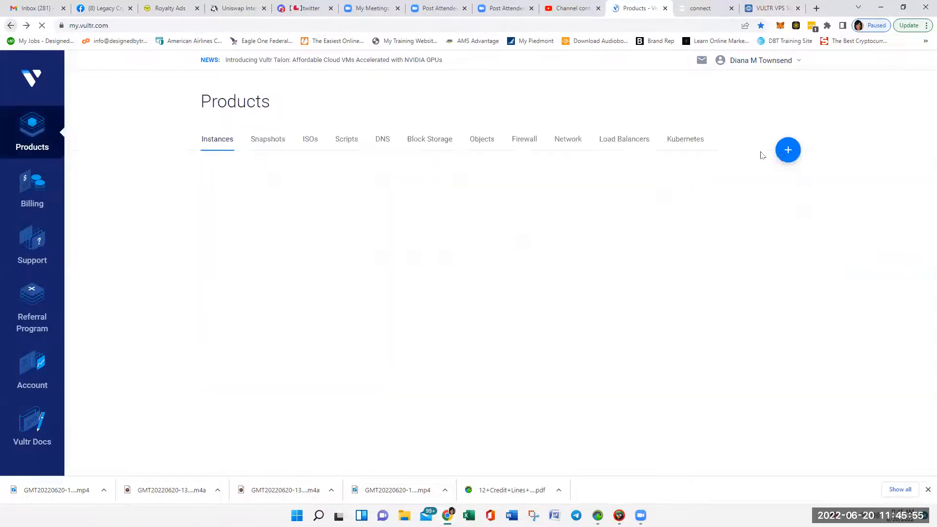
mouse_move(784, 155)
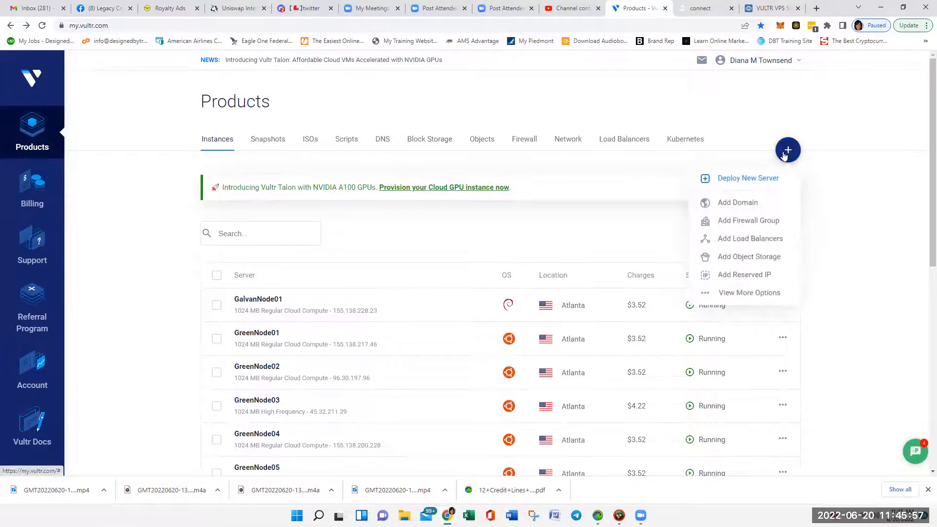
click(748, 179)
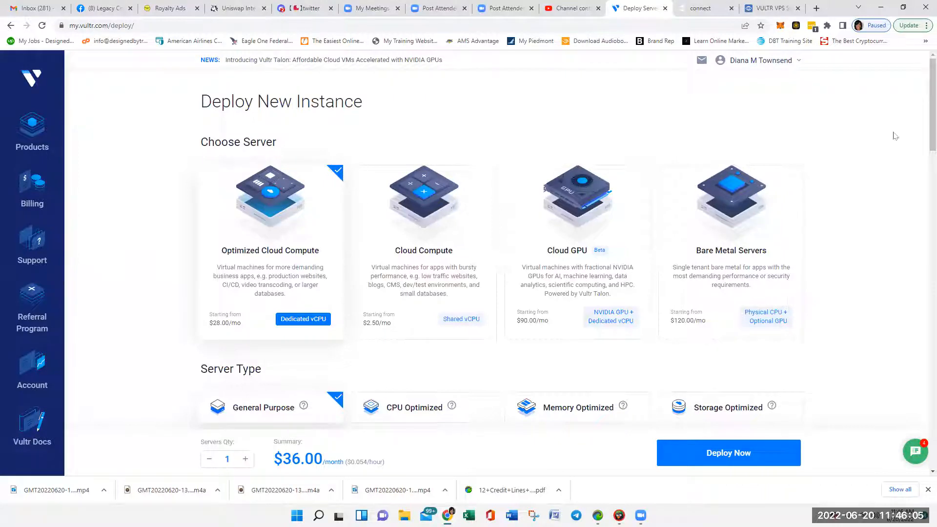
click(420, 203)
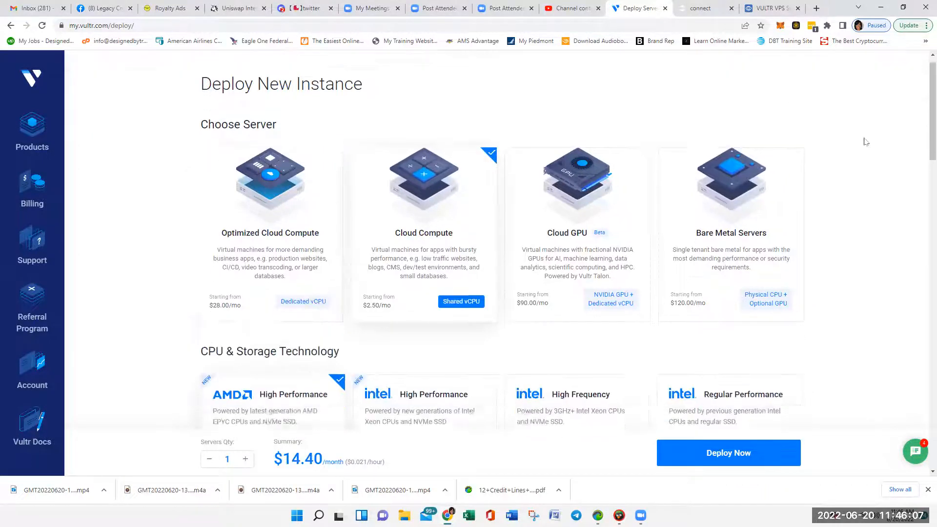
scroll(732, 312, down, 2)
click(785, 316)
scroll(840, 254, down, 5)
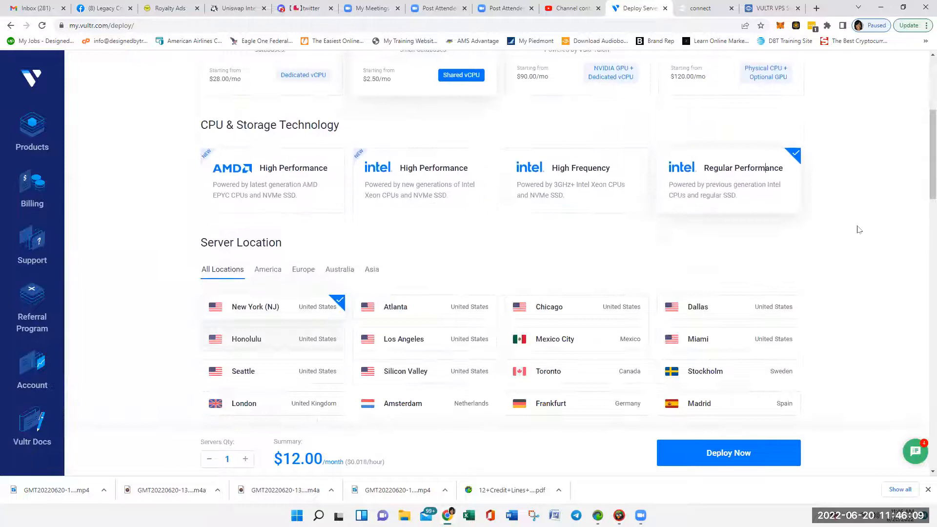
- Review the server type and CPU options in the deployment form and compare them with the article's first setup steps
click(464, 212)
scroll(848, 176, down, 2)
scroll(851, 175, up, 2)
scroll(850, 174, up, 7)
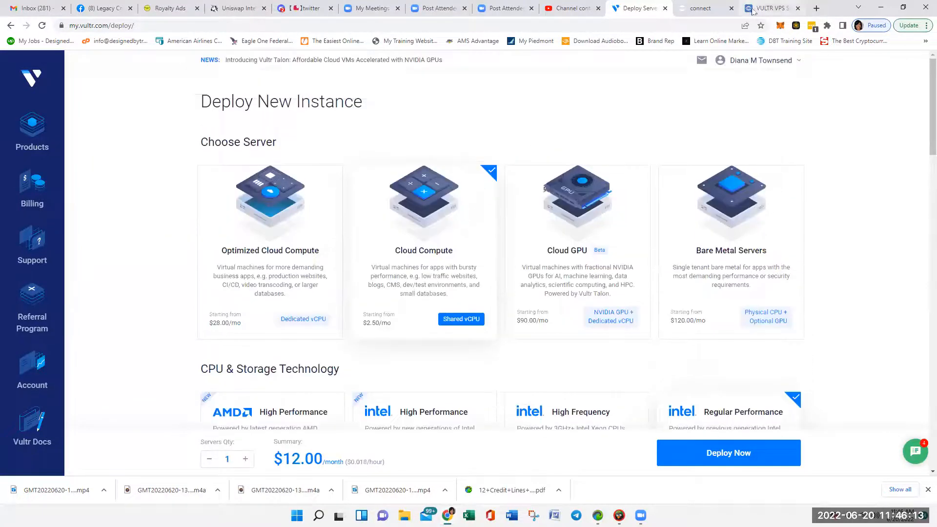
click(773, 8)
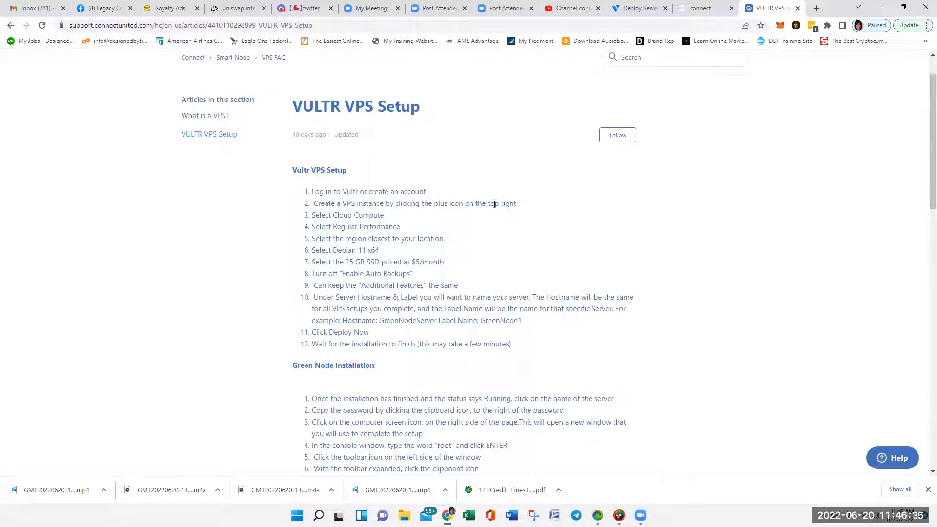
click(635, 8)
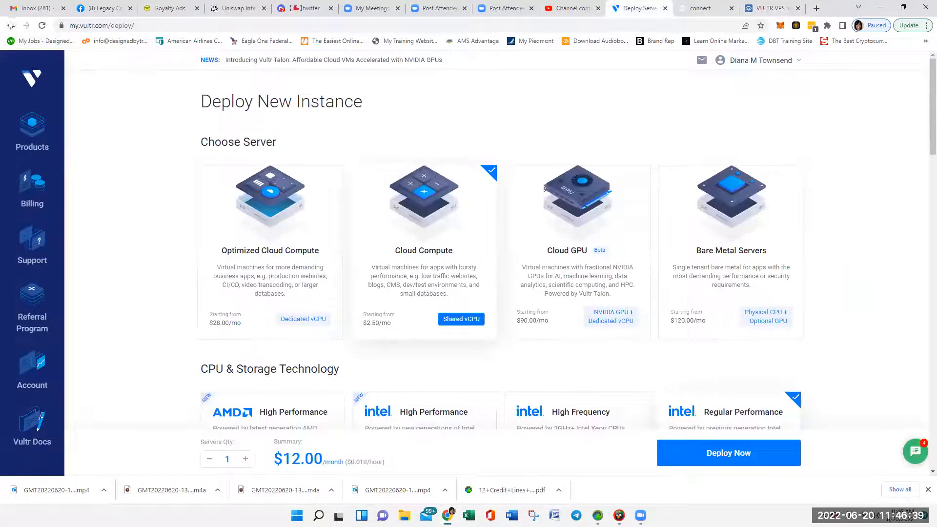
- Restart the new server deployment from Vultr's instances list, check the article's server type step and choose Cloud Compute
click(27, 73)
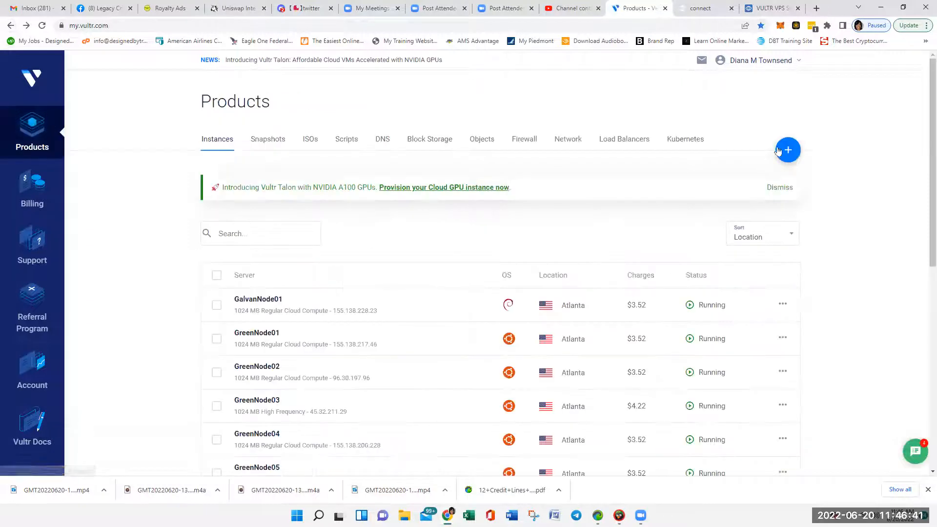
mouse_move(782, 149)
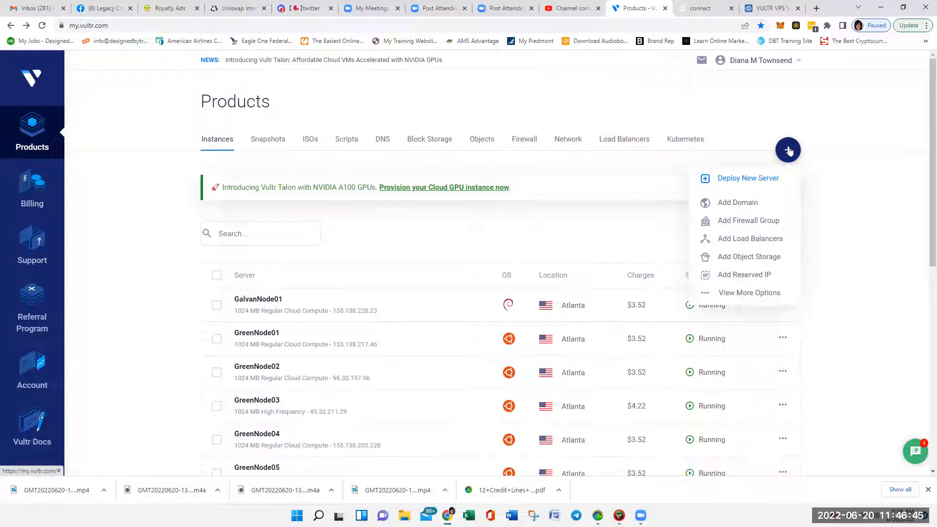
click(764, 180)
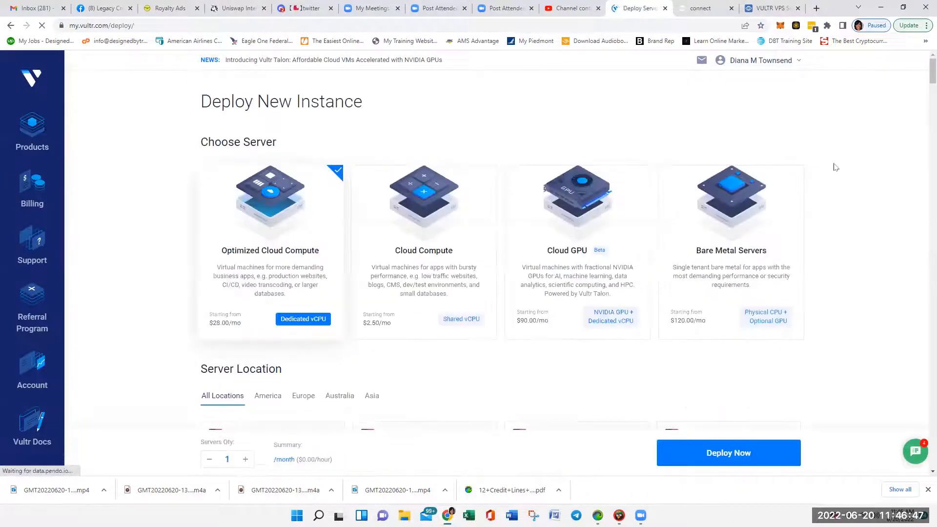
click(770, 8)
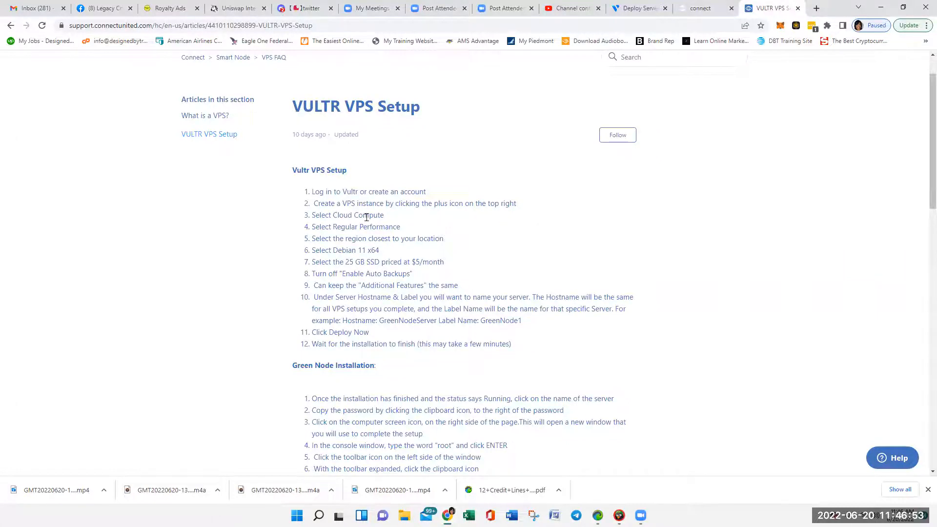
click(635, 8)
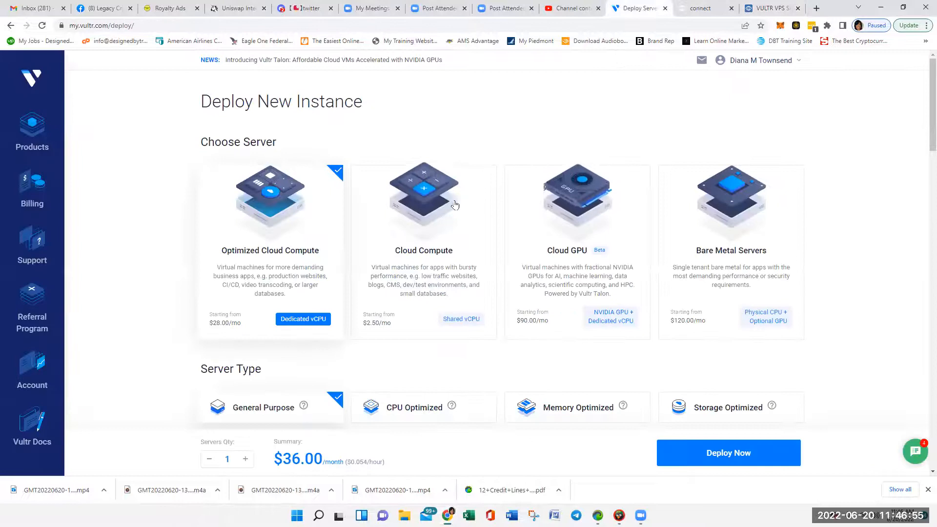
click(454, 205)
- Check the article's performance step and choose Intel Regular Performance as the CPU and storage technology
click(770, 9)
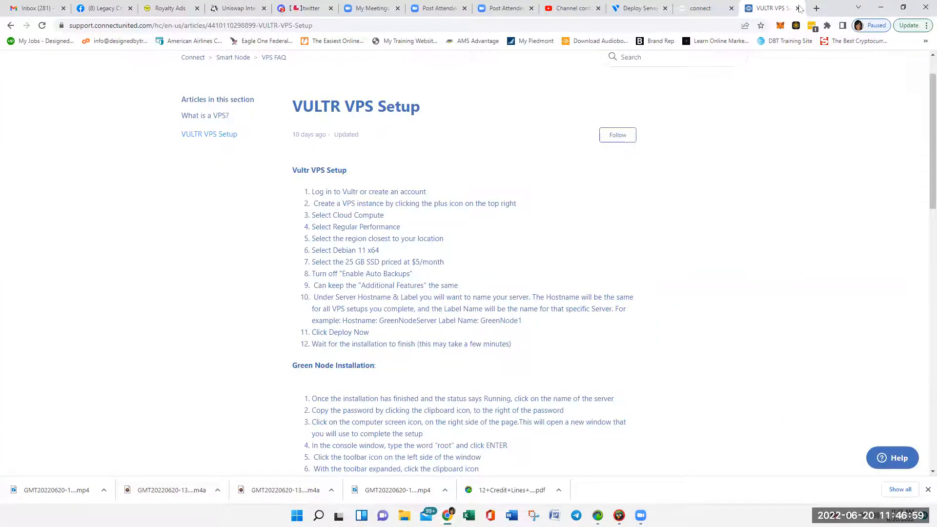
click(637, 8)
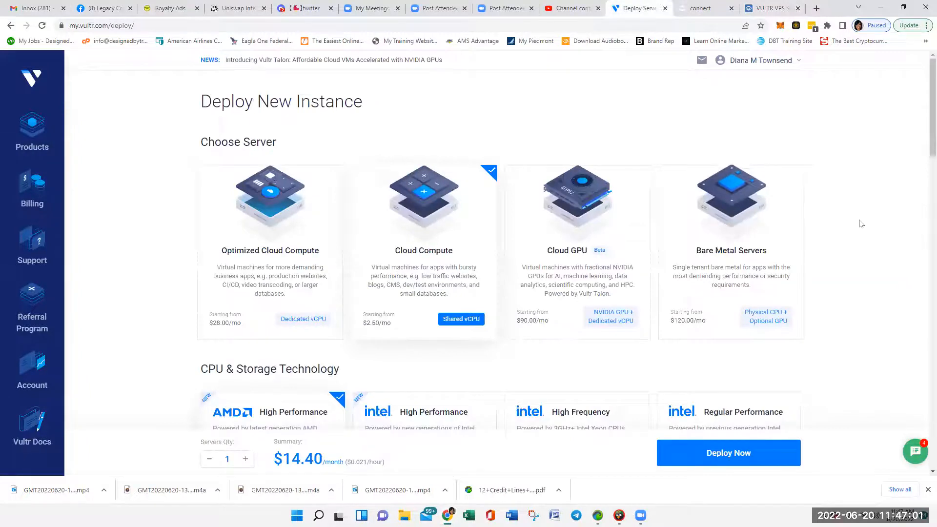
scroll(861, 223, down, 3)
click(756, 273)
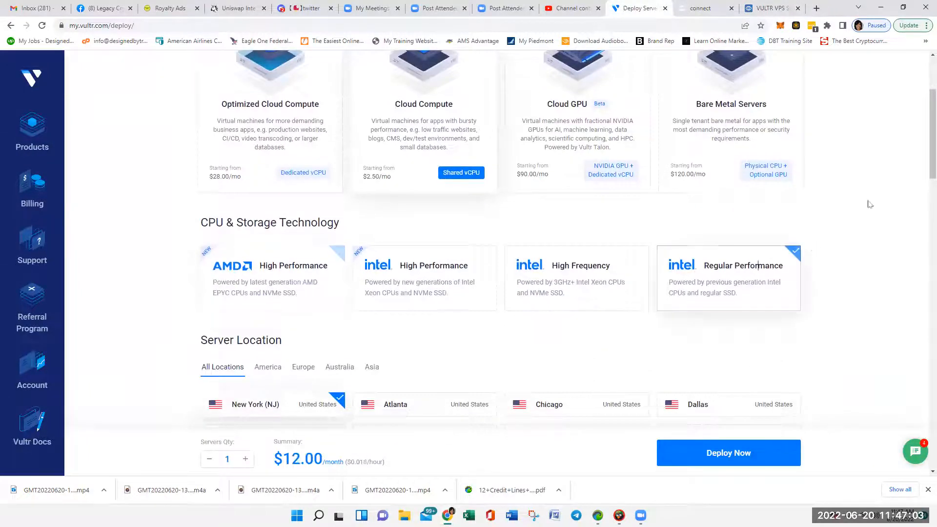
- Check the article's region step, try Atlanta and New York (NJ) as server locations and settle on Miami
scroll(870, 204, down, 1)
click(771, 9)
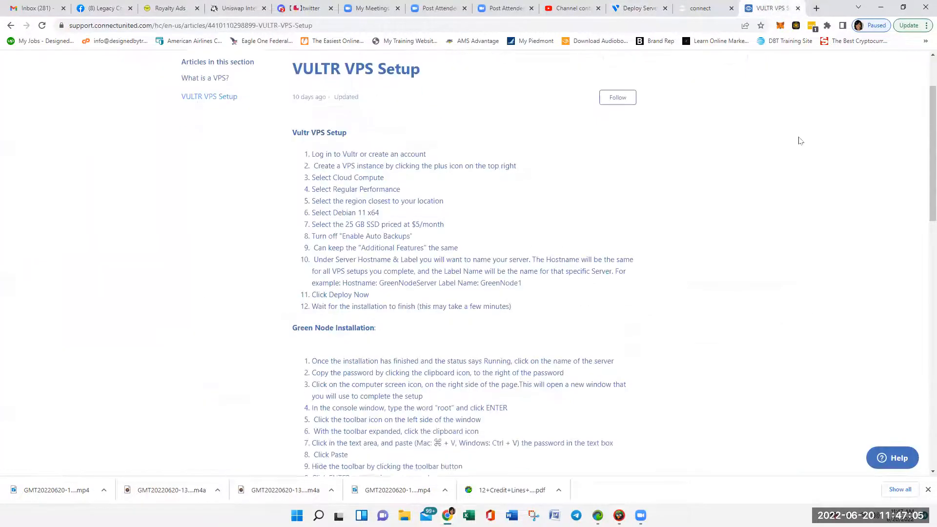
scroll(471, 161, down, 1)
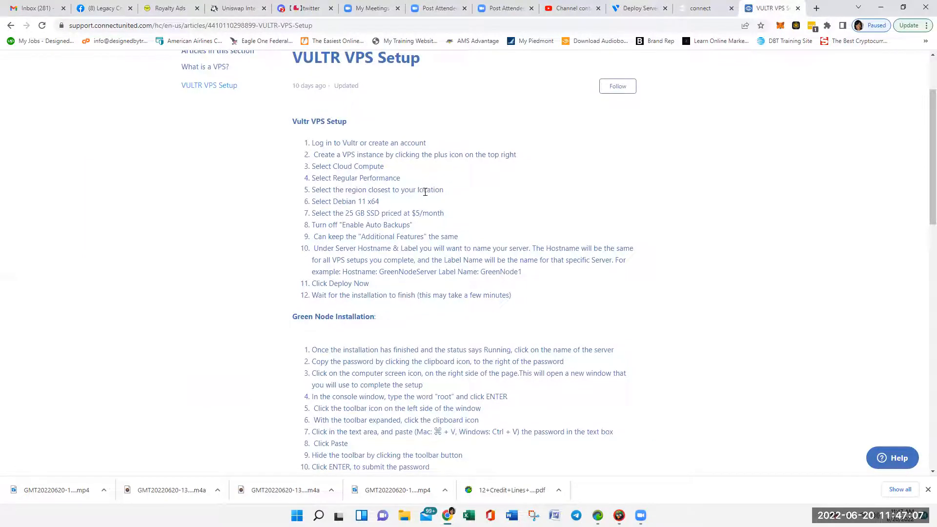
click(637, 8)
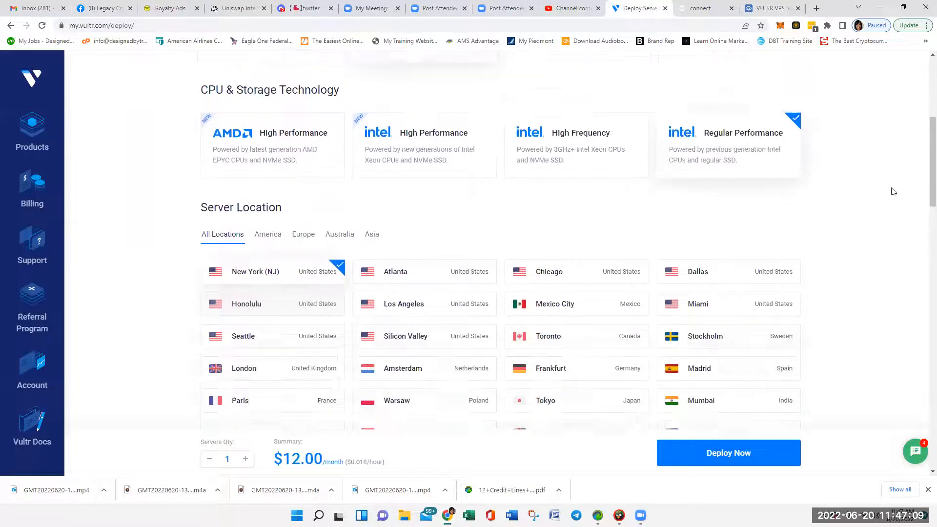
scroll(893, 191, down, 1)
click(411, 209)
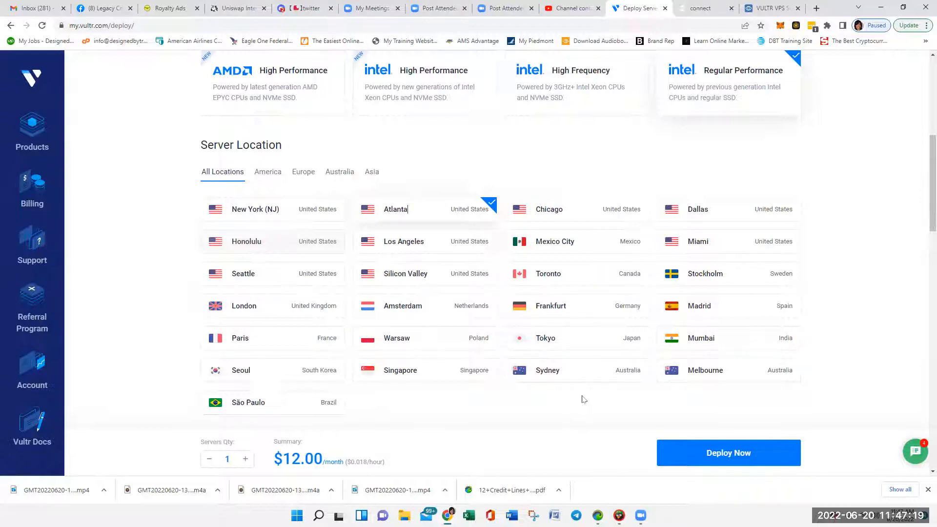
click(261, 211)
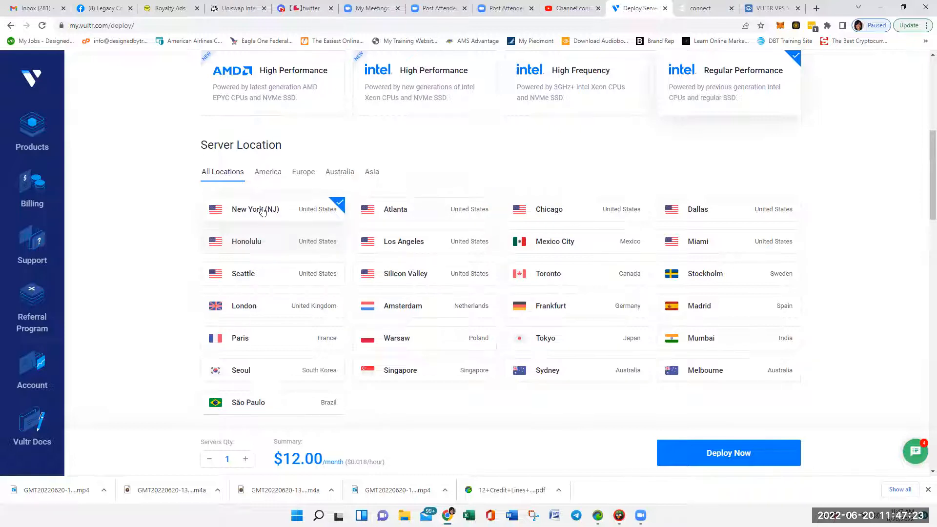
click(430, 209)
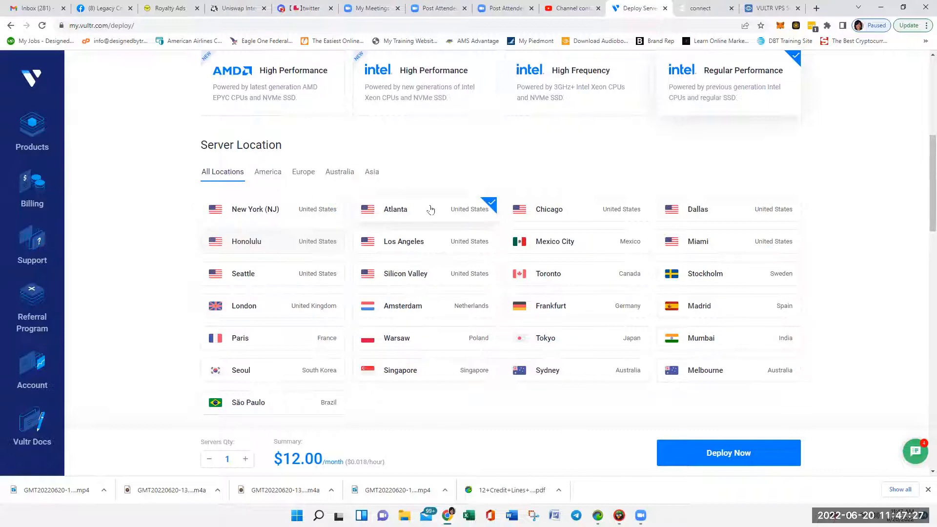
click(723, 243)
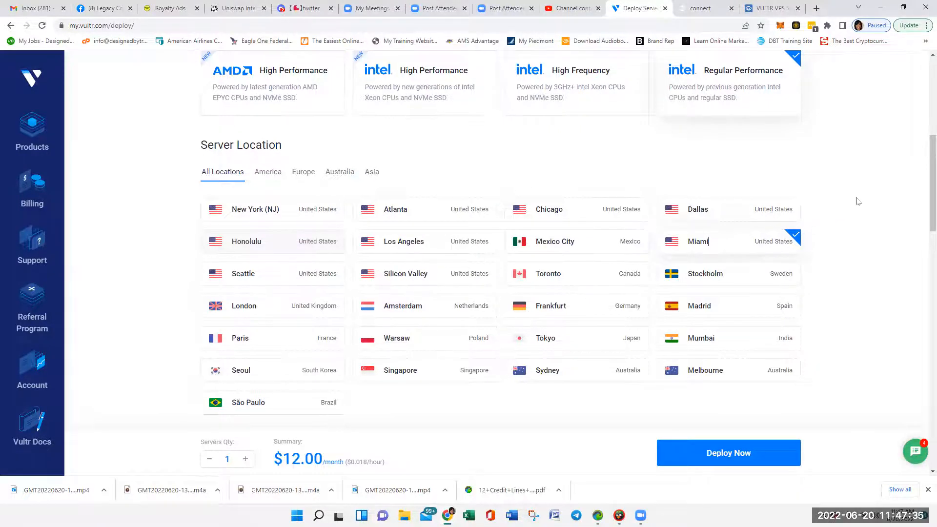
- Compare the Server Image options in the deployment form with the operating system step in the article
scroll(858, 201, down, 5)
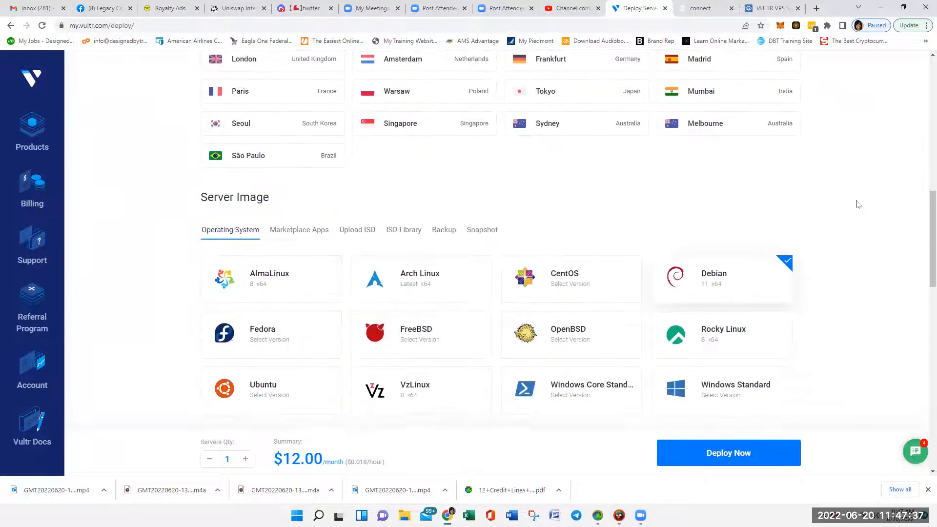
scroll(858, 204, down, 2)
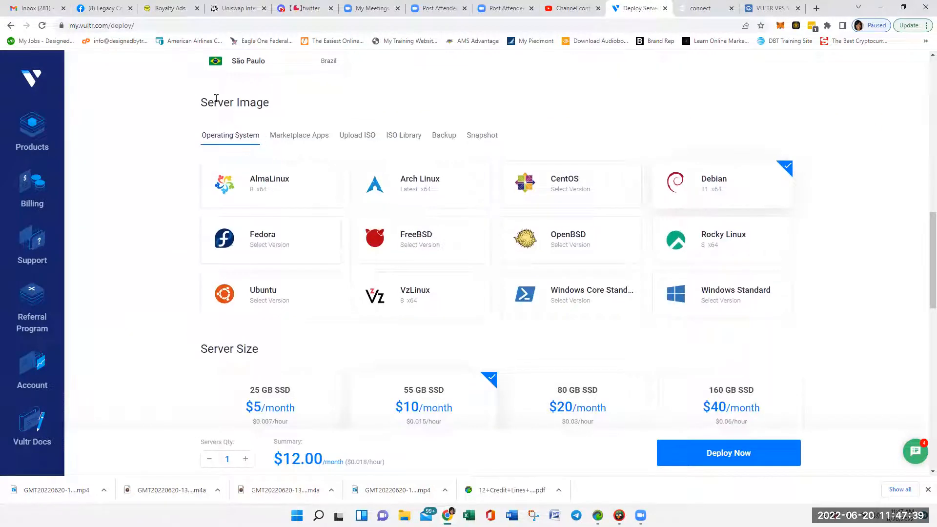
click(766, 8)
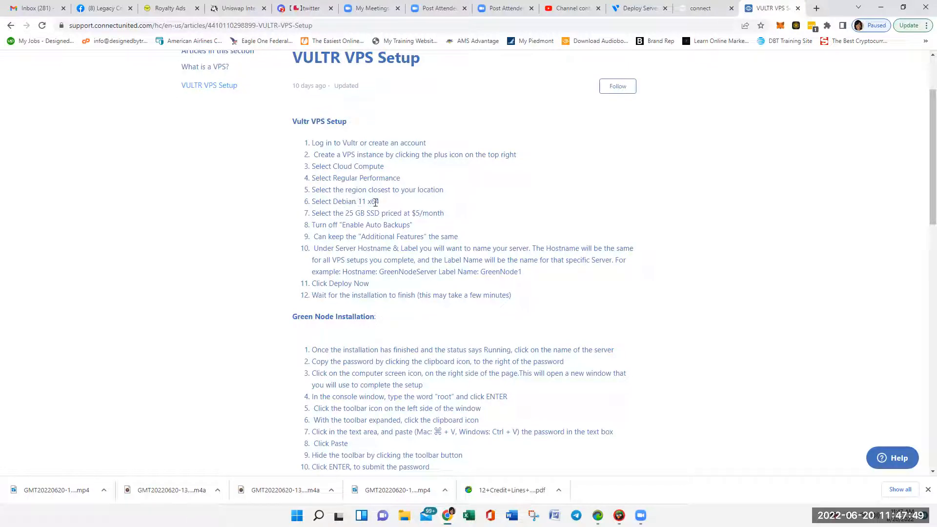
click(639, 8)
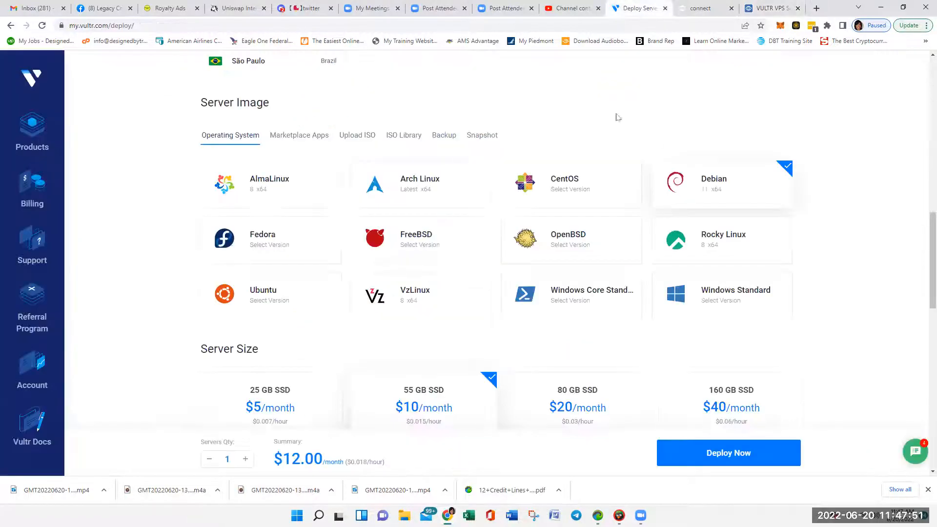
- Try Ubuntu 21.10 x64 as the server image and switch back to Debian 11 x64
click(283, 289)
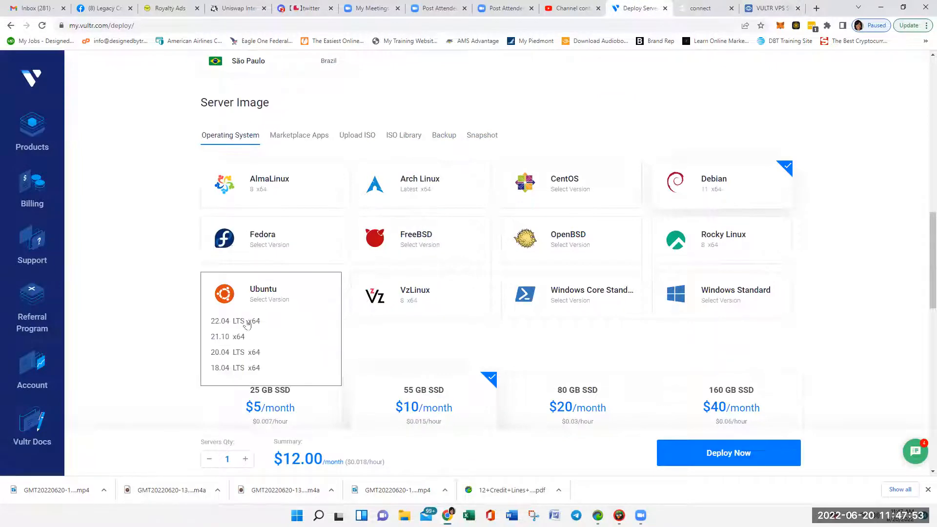
click(242, 334)
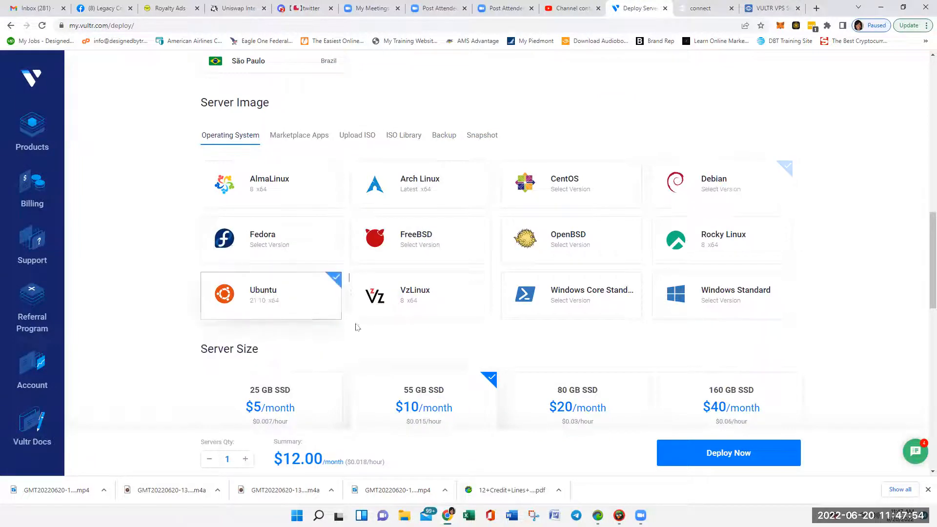
click(752, 190)
click(680, 210)
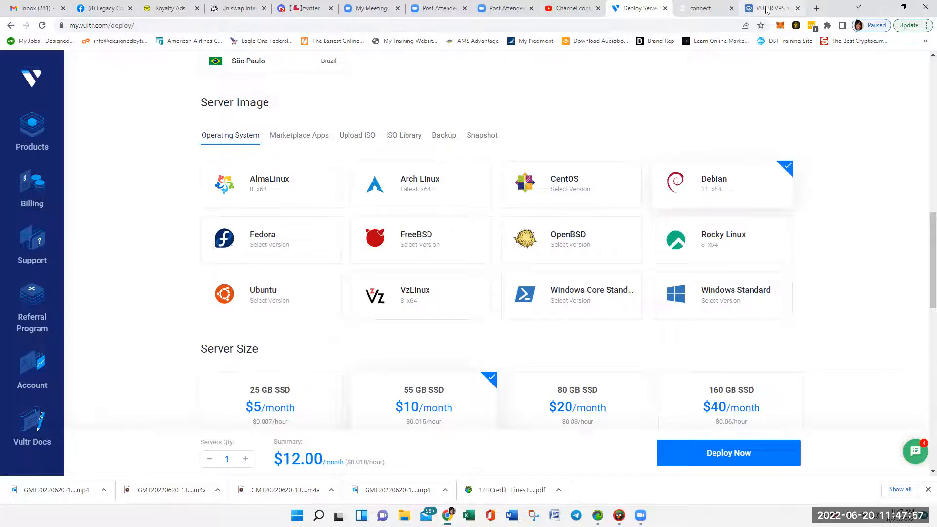
- Check the article's server size step and select the 25 GB SSD plan at $5/month
click(768, 8)
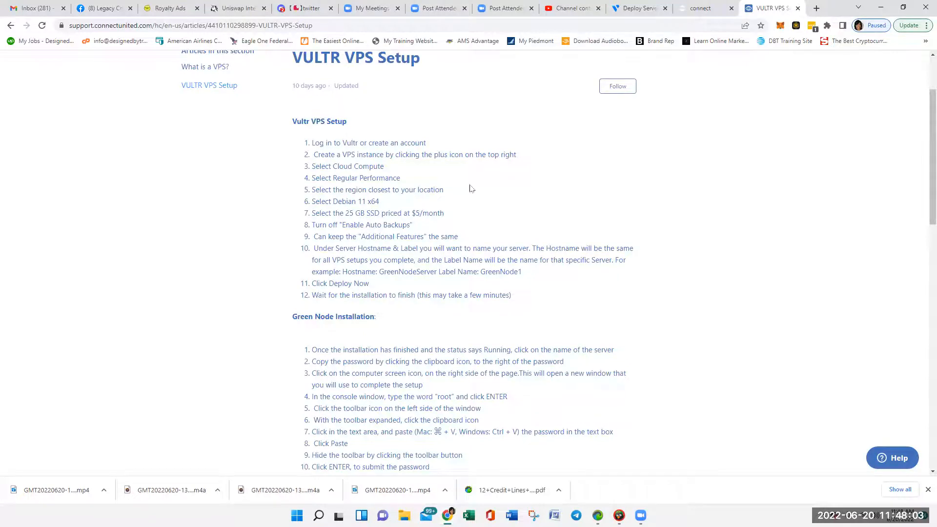
click(639, 8)
scroll(389, 220, down, 3)
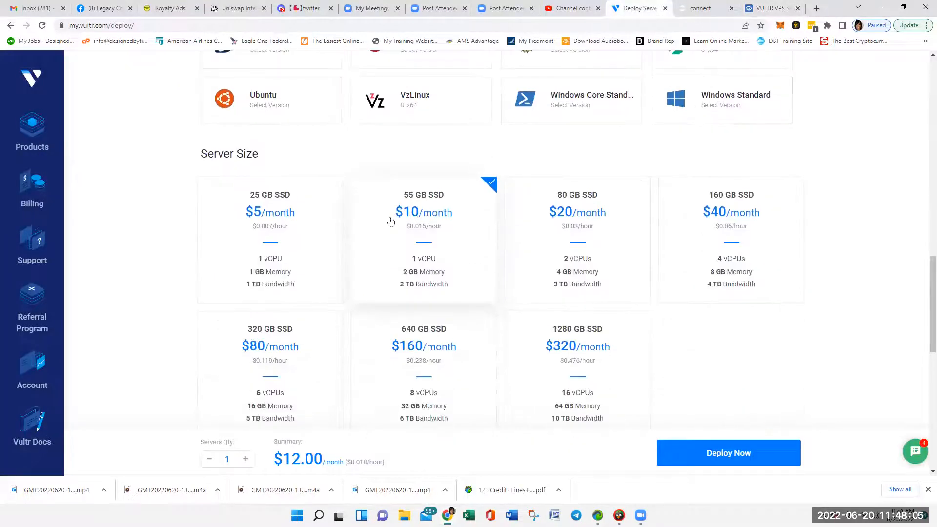
click(300, 225)
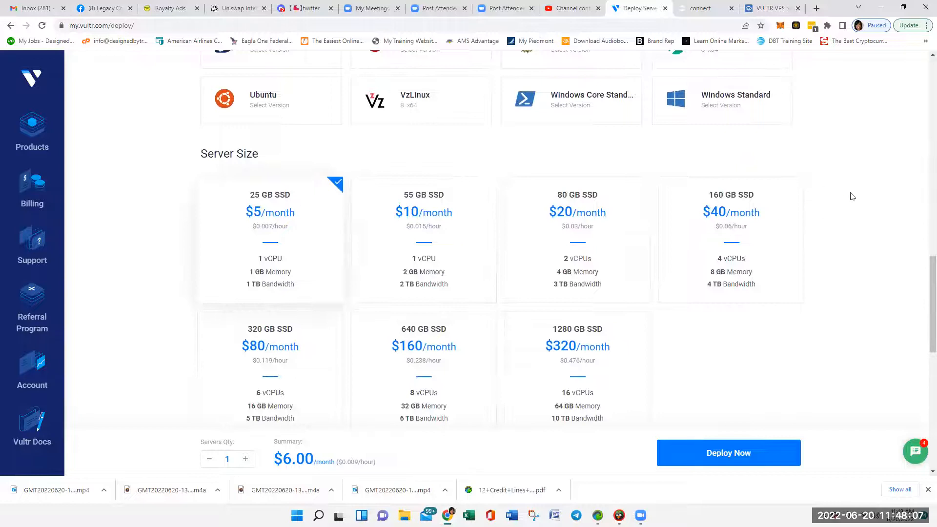
- Check the article's backup step and turn off Auto Backups for the new server
scroll(851, 191, down, 6)
click(759, 8)
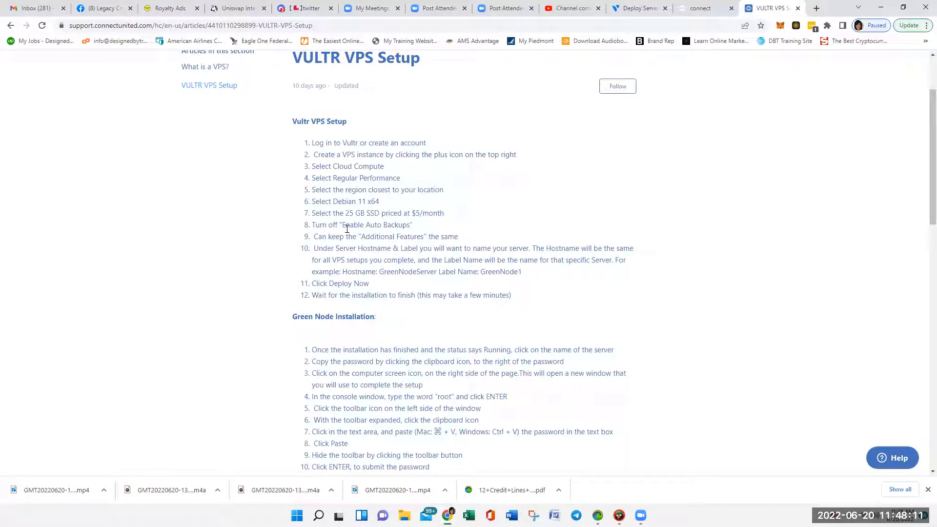
click(639, 8)
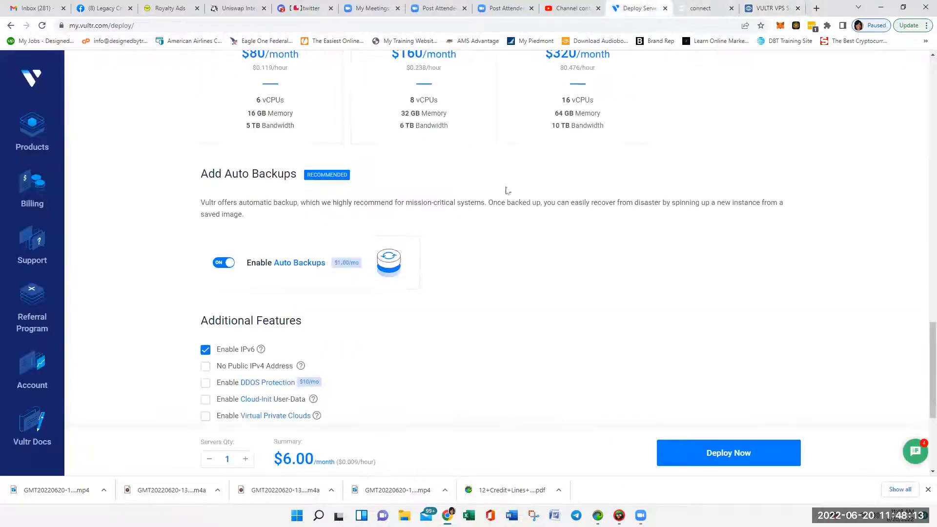
click(232, 265)
- Check the article's additional features and naming steps and enter GreenNode as the server hostname
scroll(446, 259, down, 2)
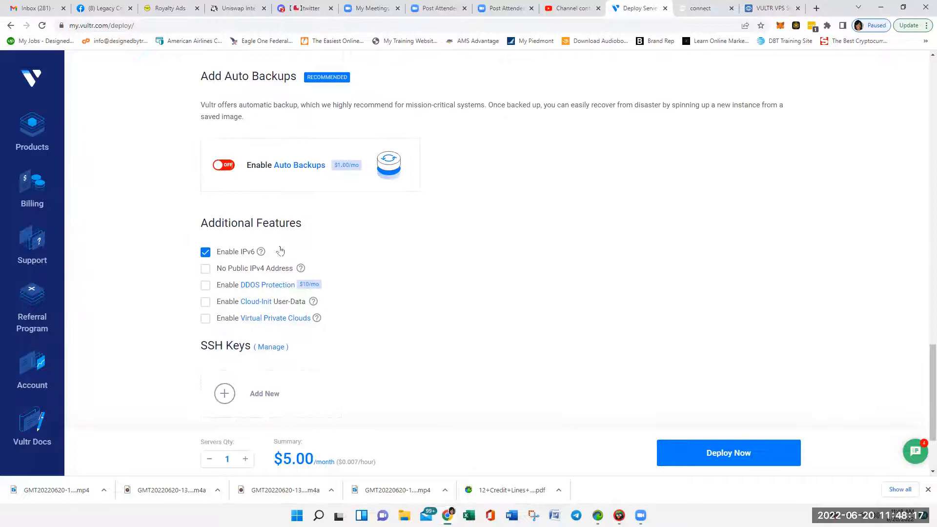
click(777, 10)
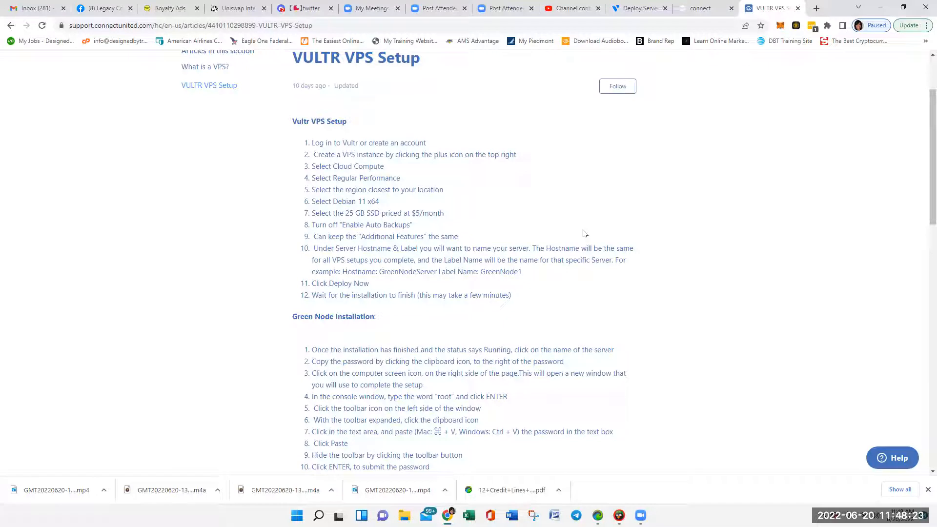
click(637, 9)
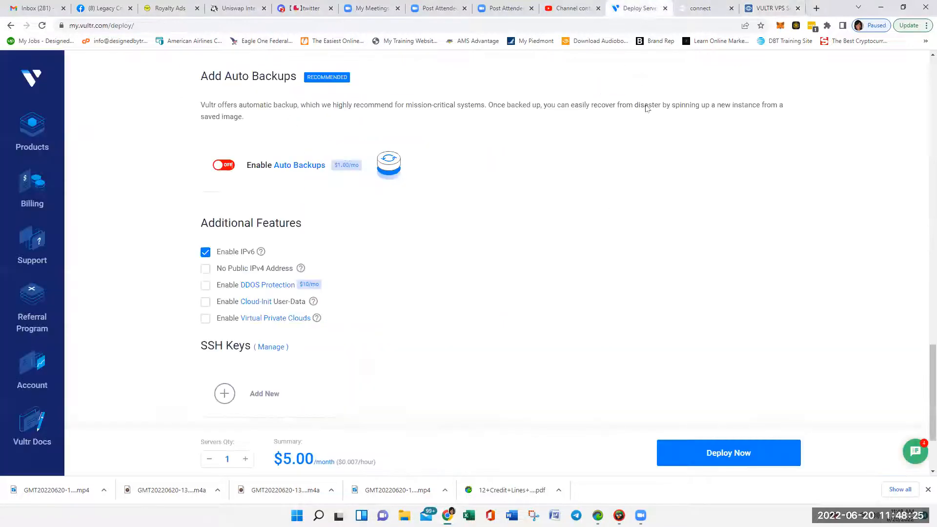
scroll(639, 141, down, 2)
click(275, 375)
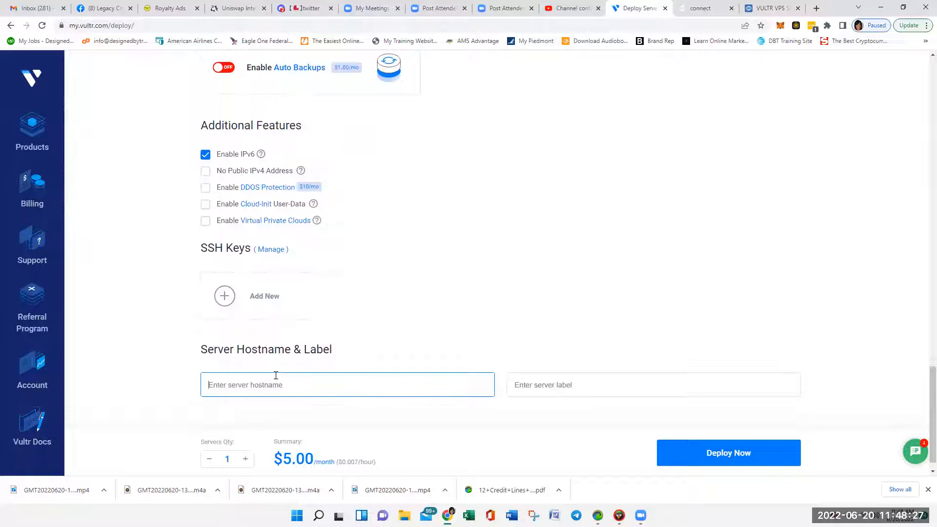
text(GreenNode)
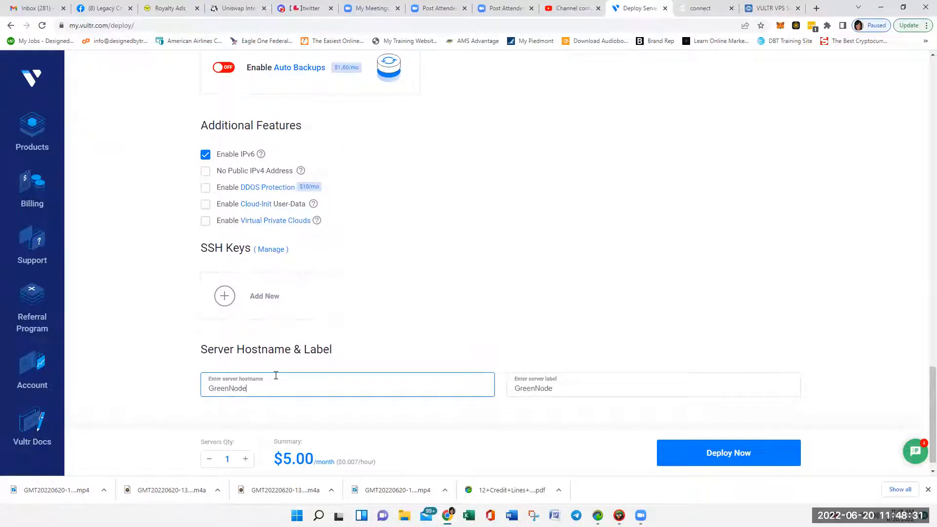
- Add a number to the GreenNode hostname and raise the server quantity to 8
text(01)
key(BackSpace)
click(245, 459)
click(245, 459)
click(245, 459)
click(246, 459)
click(246, 460)
click(246, 459)
click(245, 459)
scroll(522, 279, down, 5)
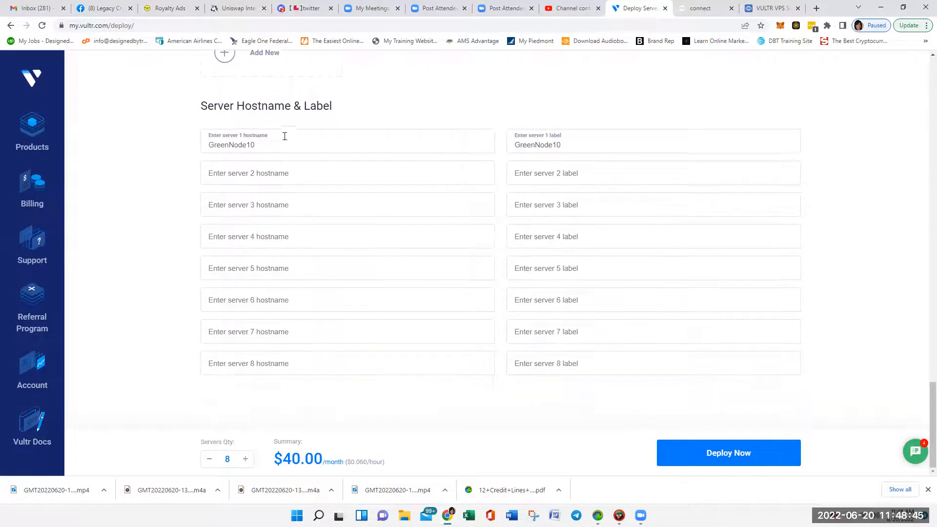
- Correct the server 1 hostname to GreenNode01 and reuse it to name server 2 GreenNode02
click(257, 148)
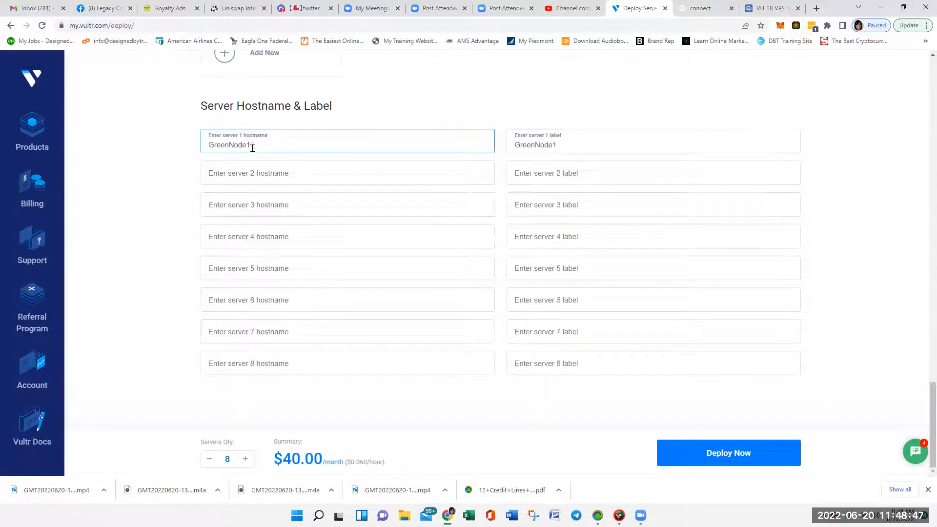
drag(257, 146, 195, 145)
right_click(221, 143)
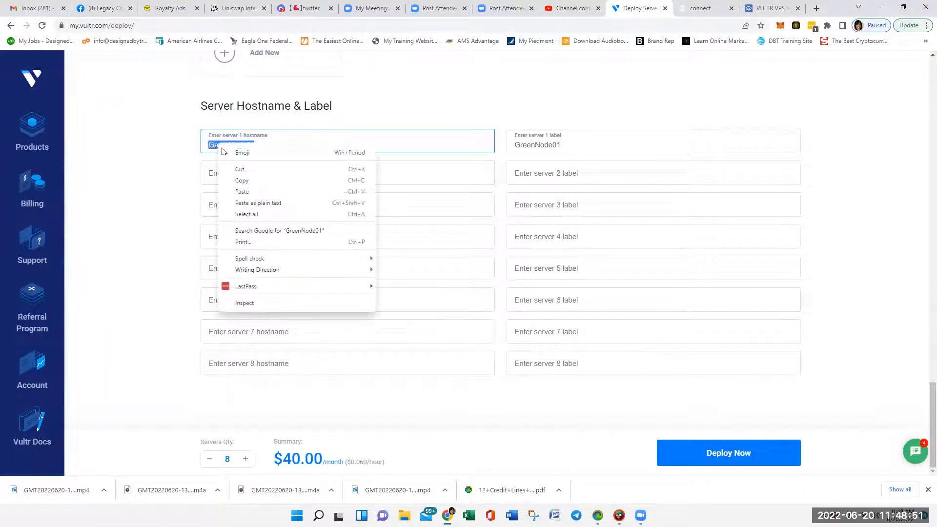
click(239, 179)
right_click(234, 174)
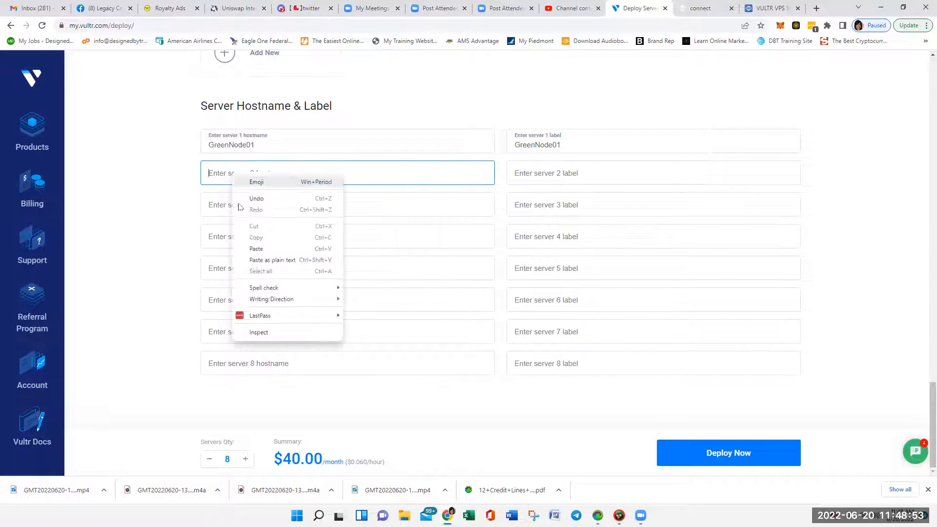
click(257, 249)
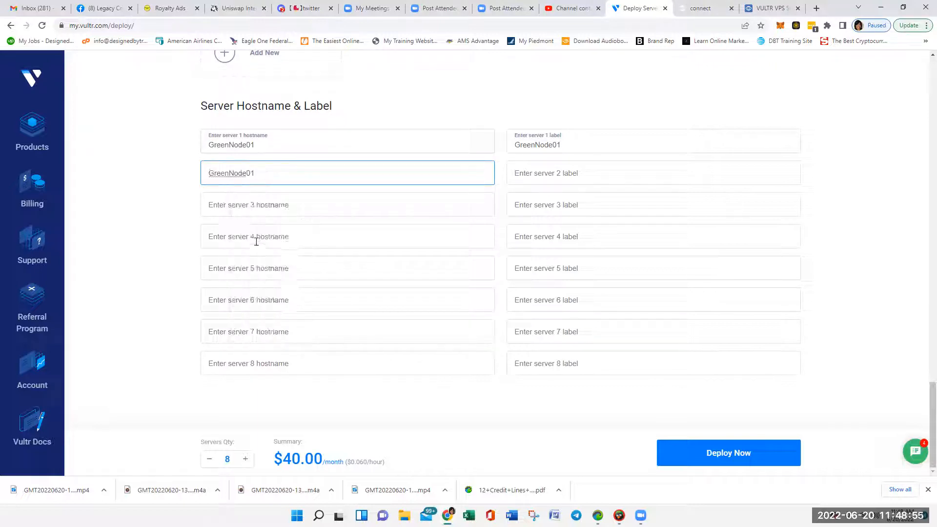
key(BackSpace)
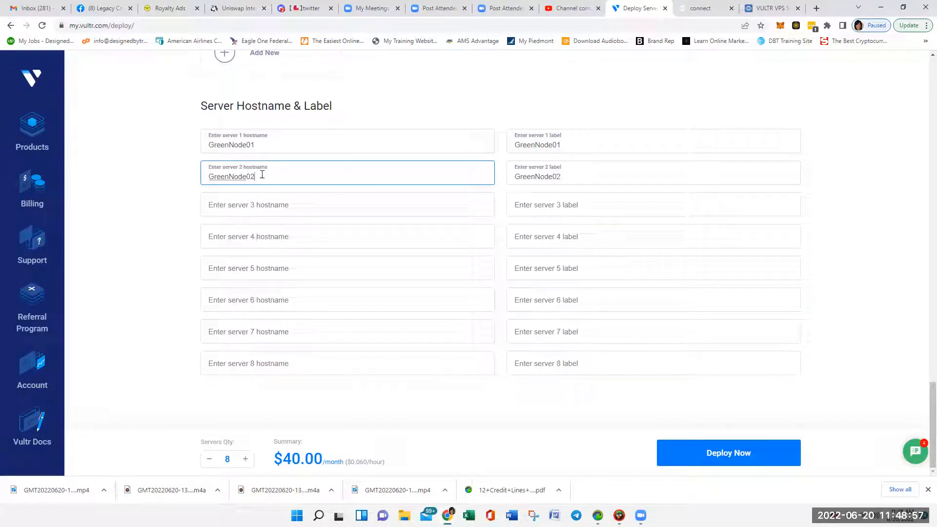
- Copy the server 2 hostname and use it to name servers 3 and 4 GreenNode03 and GreenNode04
drag(259, 176, 208, 177)
right_click(224, 183)
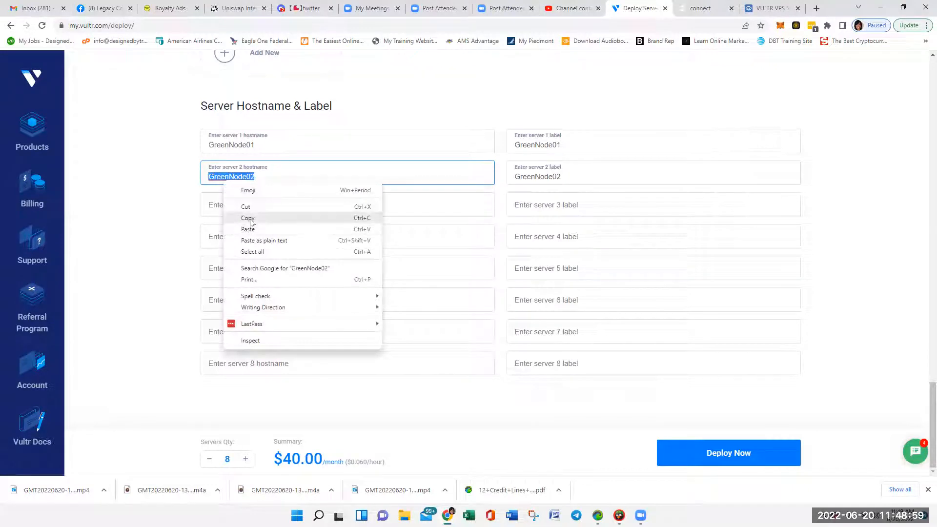
click(239, 218)
right_click(235, 202)
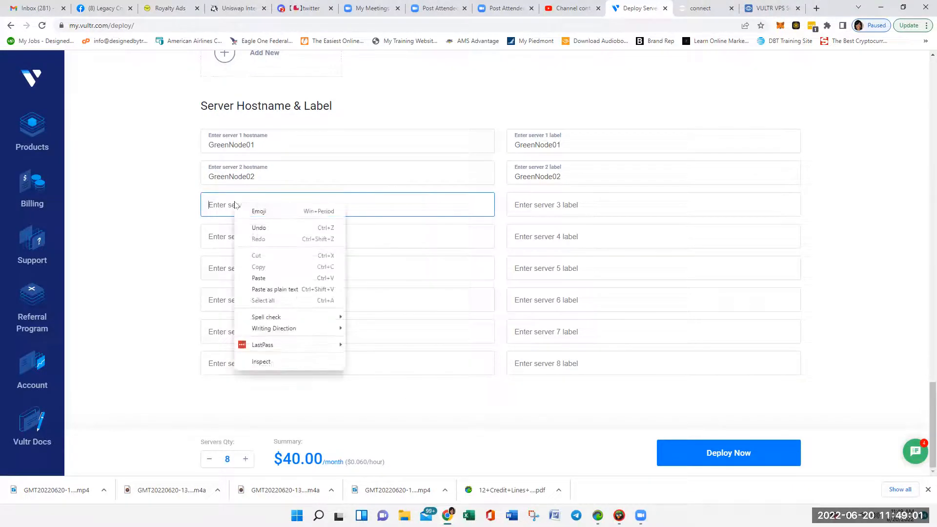
click(272, 274)
key(BackSpace)
text(3)
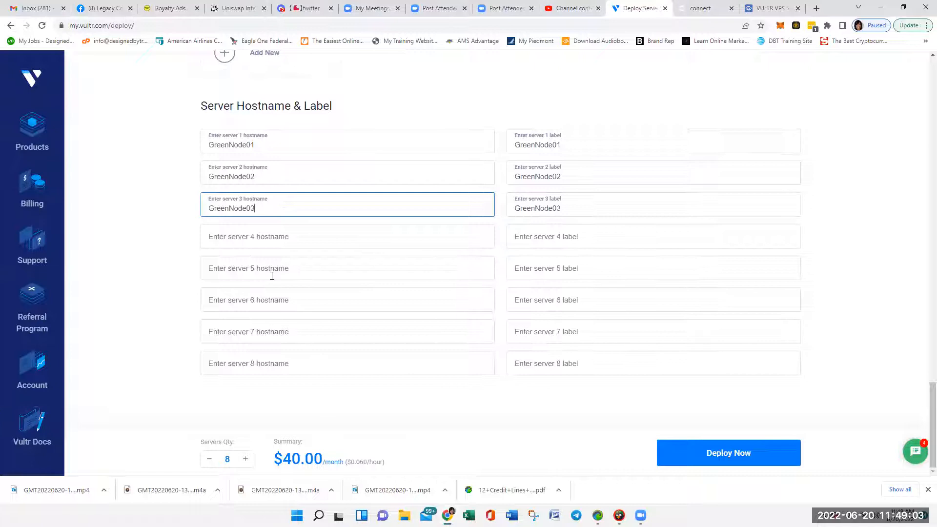
right_click(243, 236)
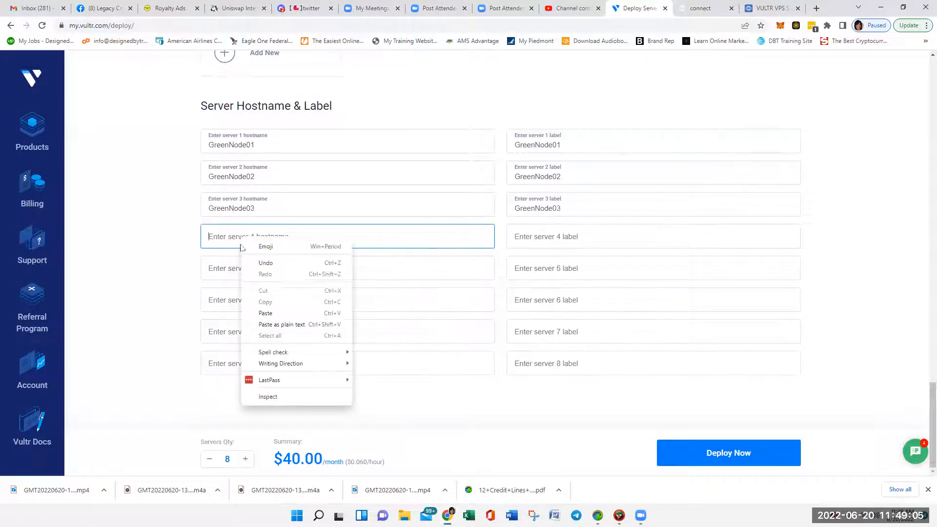
click(275, 309)
key(BackSpace)
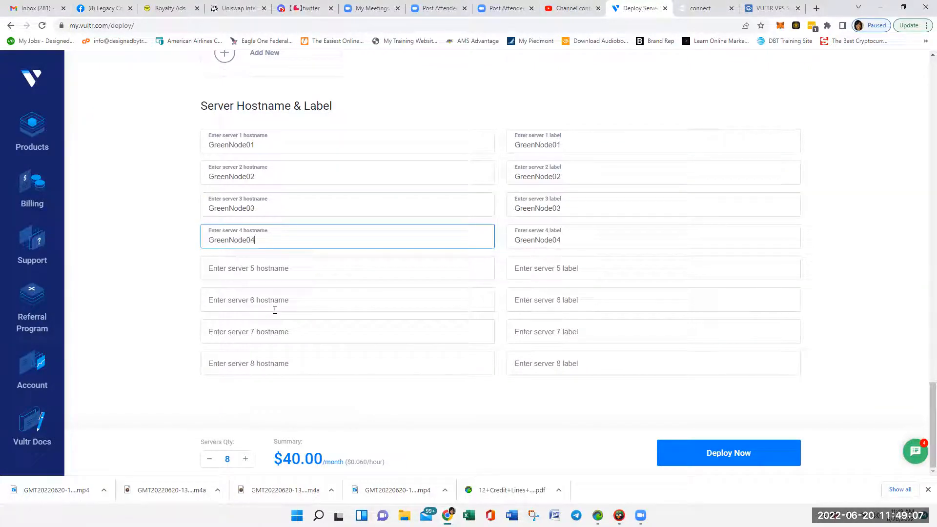
- Paste the copied hostname for servers 5 and 6 and change the endings to GreenNode05 and GreenNode06
click(259, 272)
right_click(259, 271)
click(287, 349)
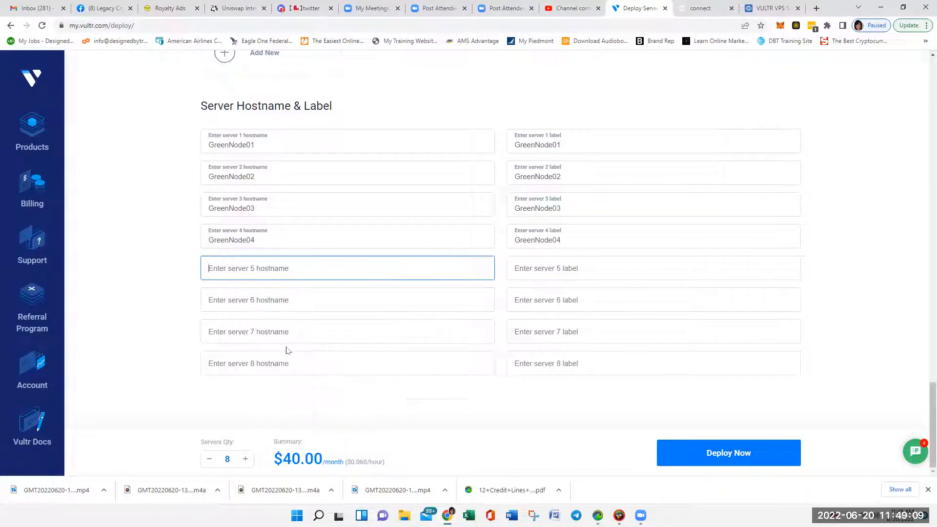
key(BackSpace)
text(5)
click(262, 310)
right_click(262, 310)
click(288, 378)
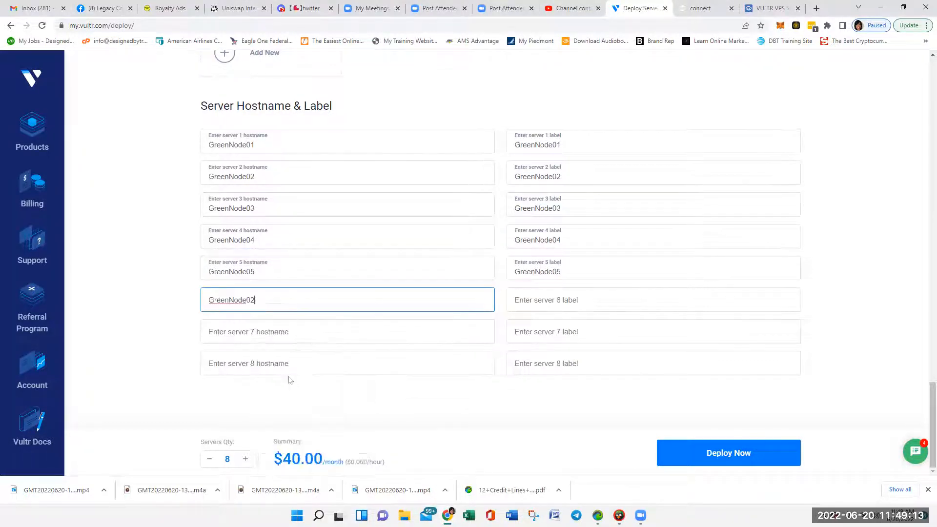
key(BackSpace)
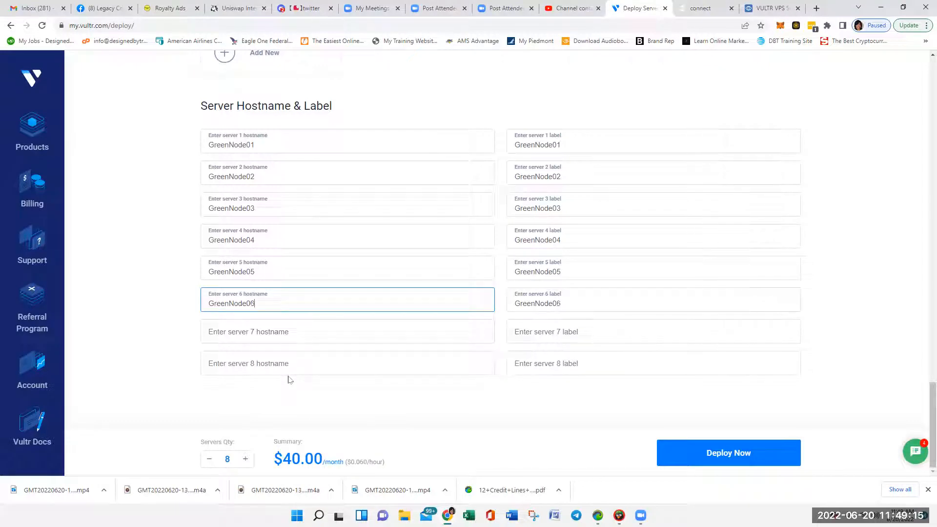
- Paste the copied hostname for servers 7 and 8 and change the endings to GreenNode07 and GreenNode08
click(251, 333)
right_click(252, 333)
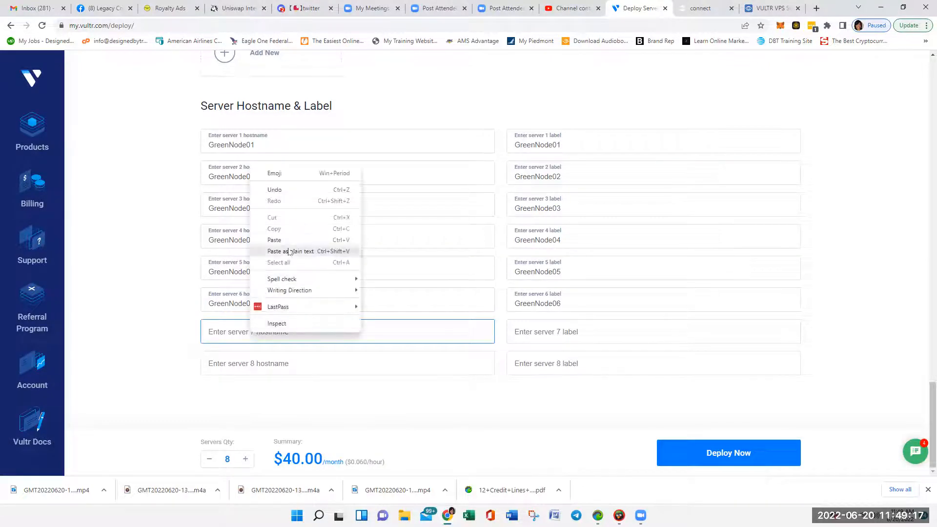
click(294, 239)
key(BackSpace)
text(7)
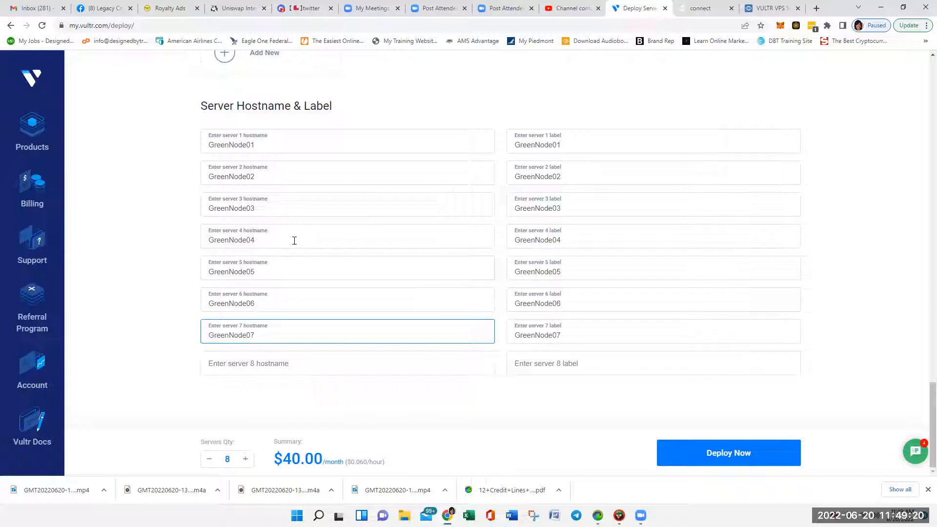
click(226, 363)
right_click(226, 363)
click(257, 269)
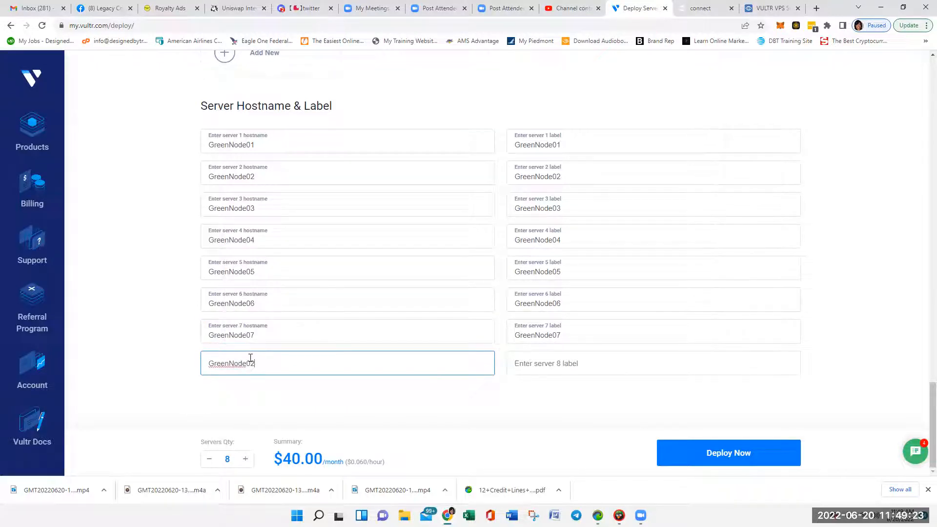
key(BackSpace)
text(8)
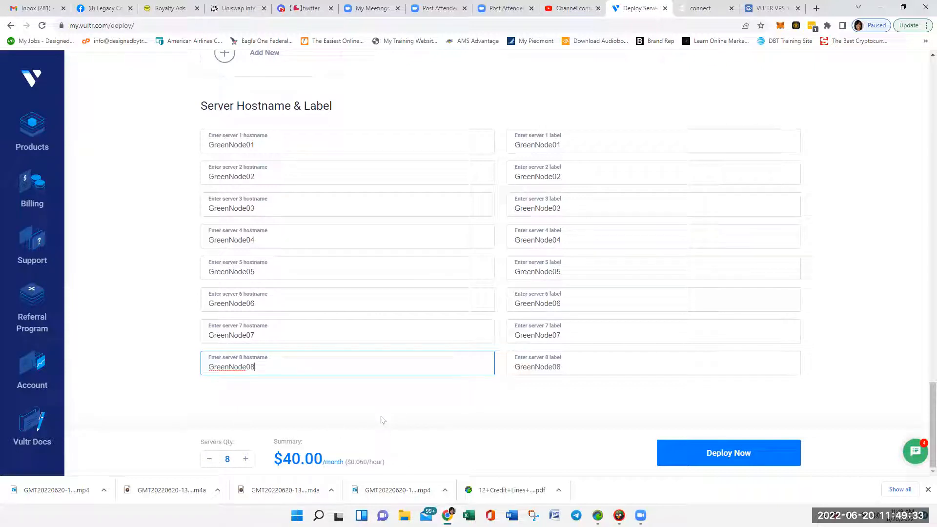
- Raise the server quantity to 10 and name servers 9 and 10 GreenNode09 and GreenNode10
click(246, 460)
click(246, 460)
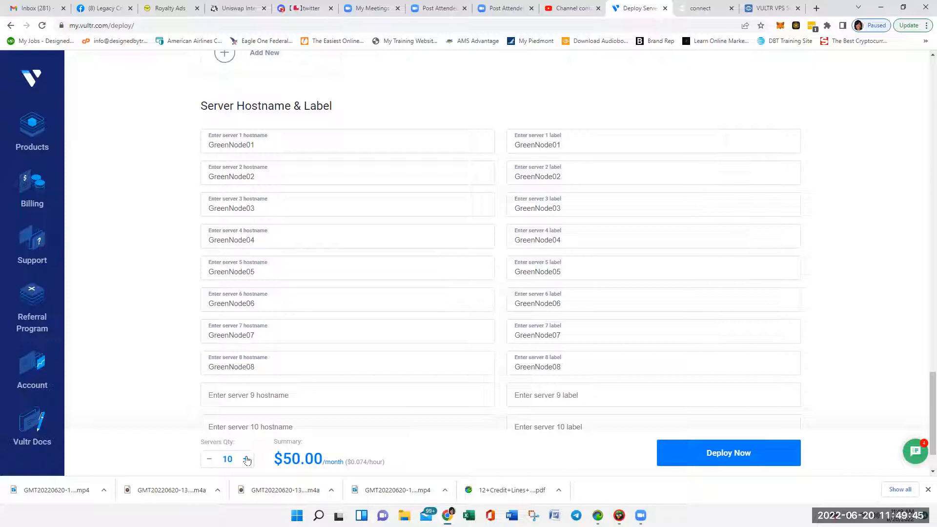
right_click(252, 392)
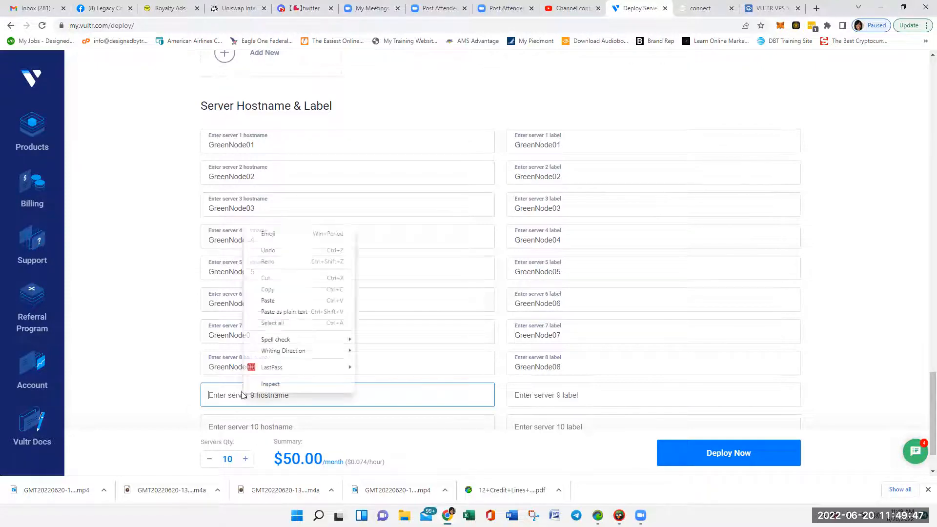
click(275, 299)
key(BackSpace)
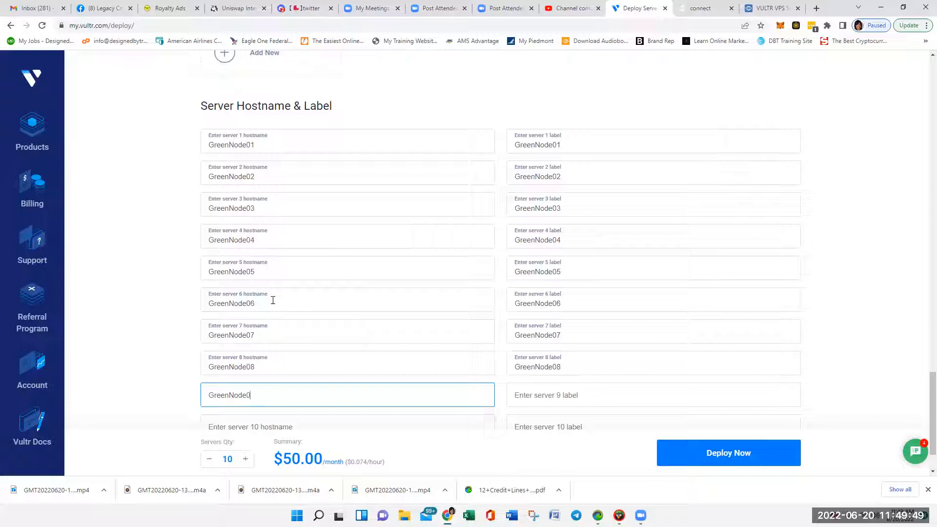
scroll(272, 299, down, 1)
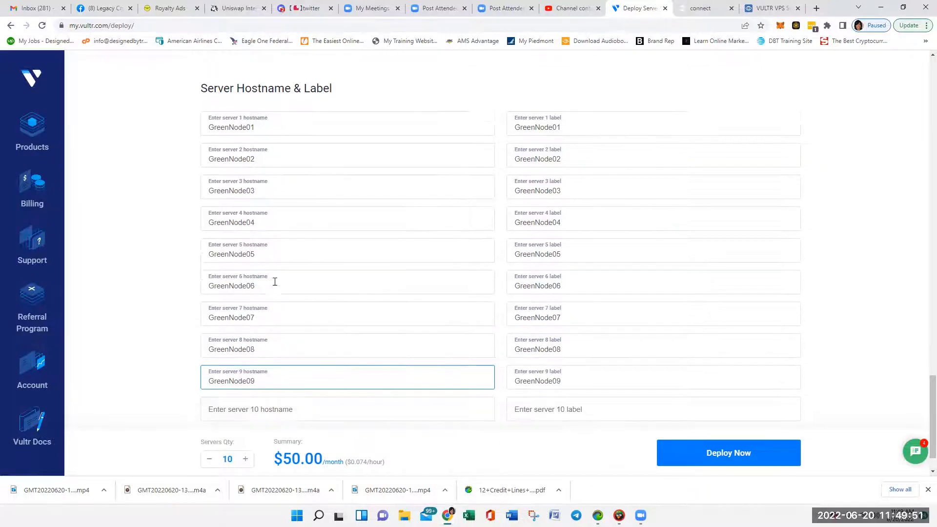
right_click(216, 360)
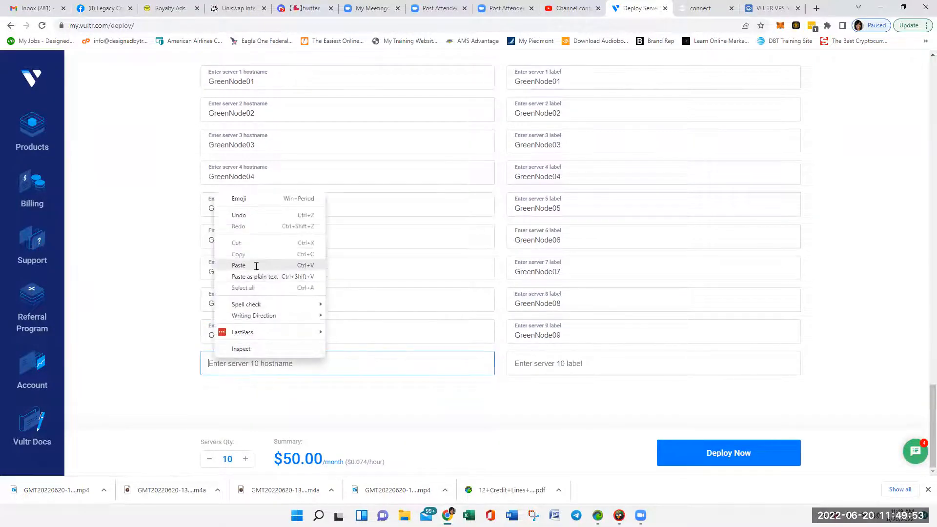
click(250, 265)
key(BackSpace)
key(BackSpace)
text(10)
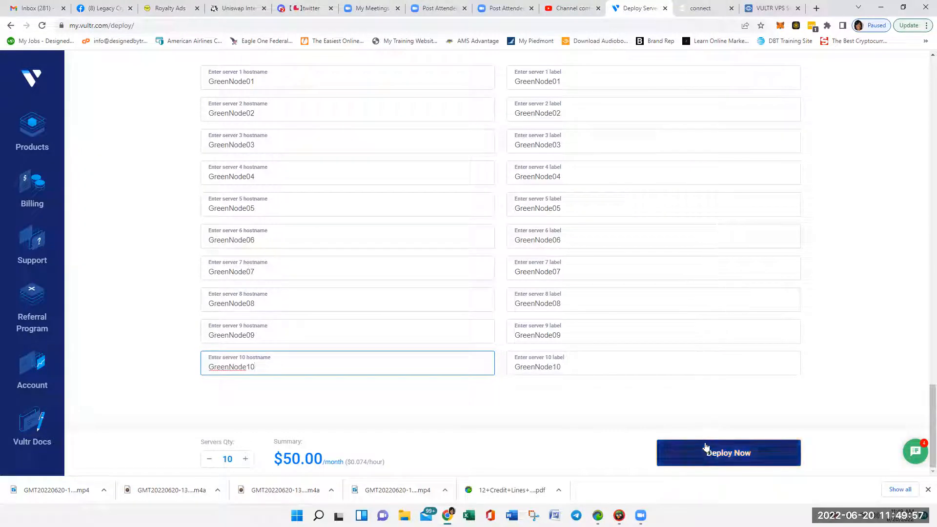
- Leave the deployment form for the Products instance list and check the Green Node Installation steps in the Connect article
scroll(580, 406, up, 20)
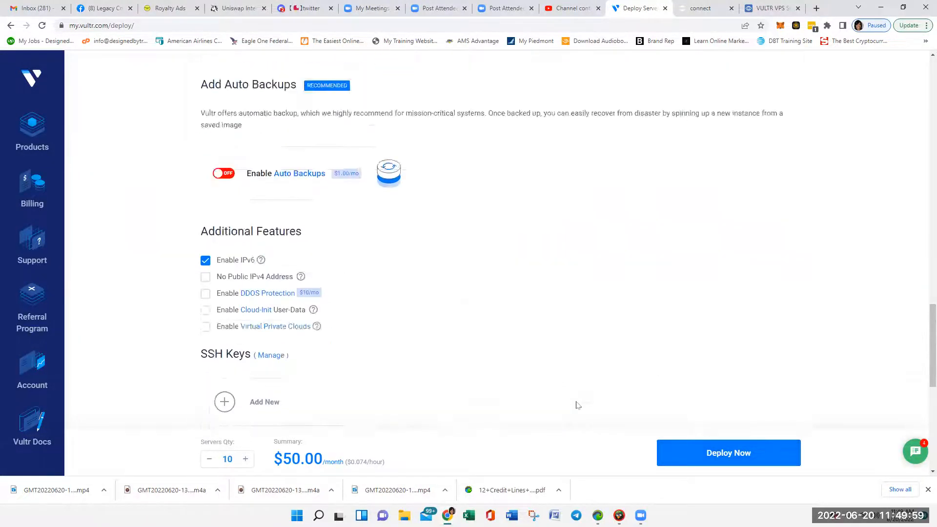
scroll(578, 406, up, 10)
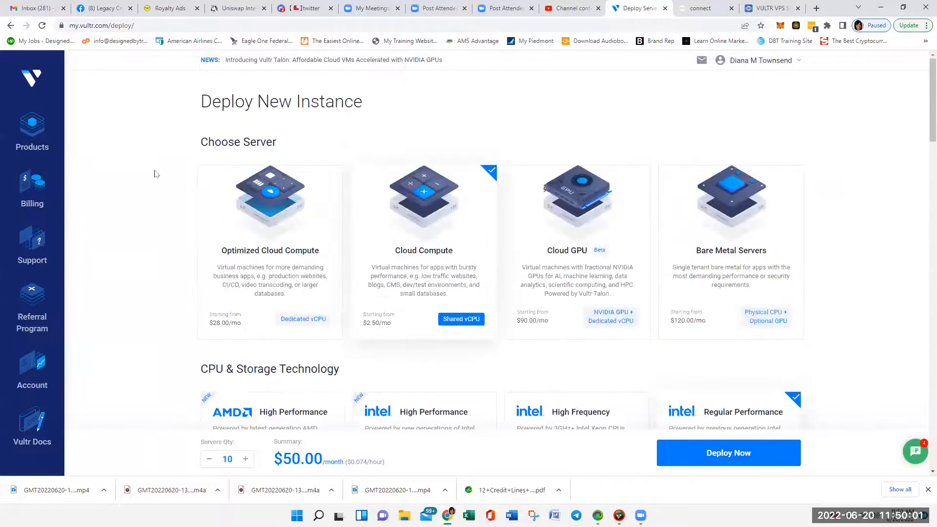
click(33, 148)
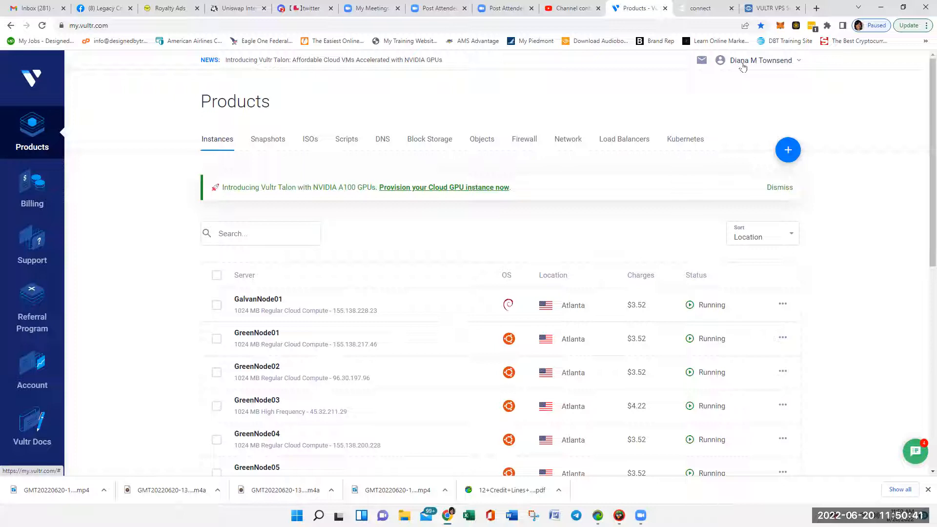
click(772, 9)
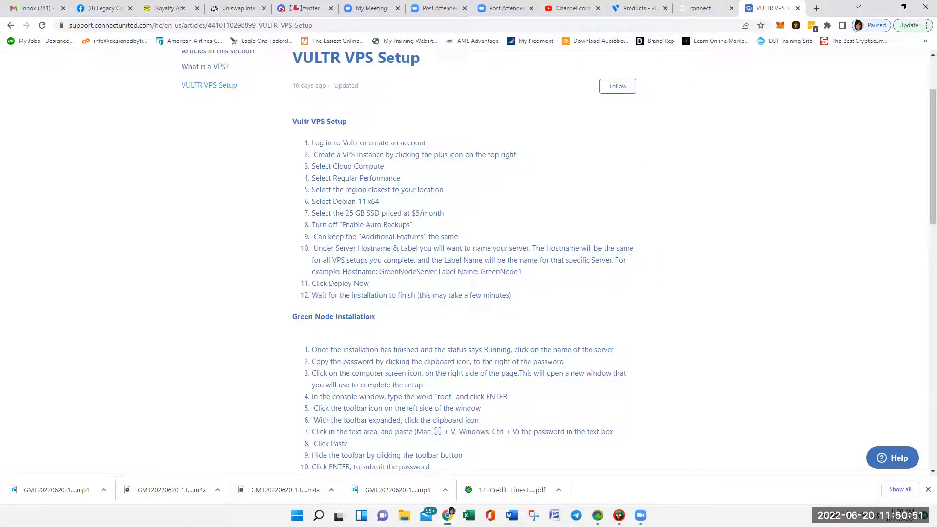
- Copy the server password of the GalvanNode01 instance in Vultr and view its console, closing the console window again
click(637, 8)
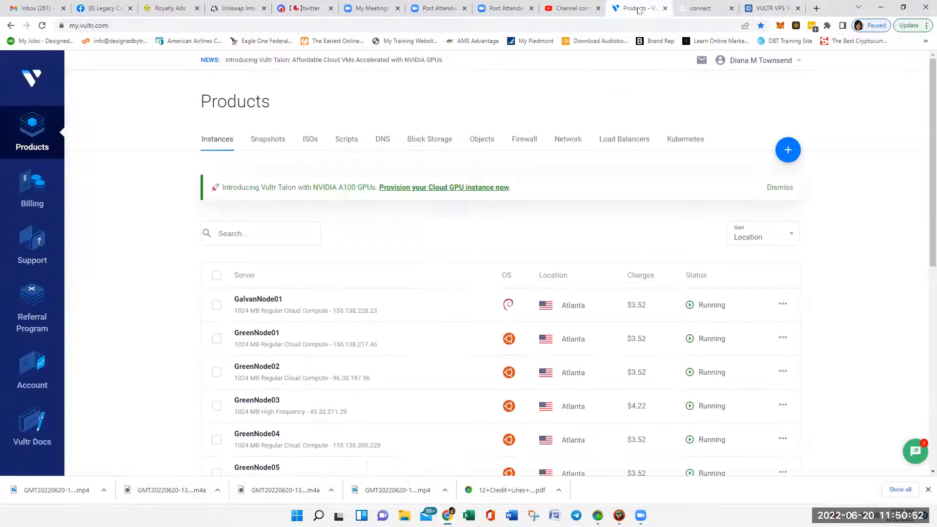
click(259, 299)
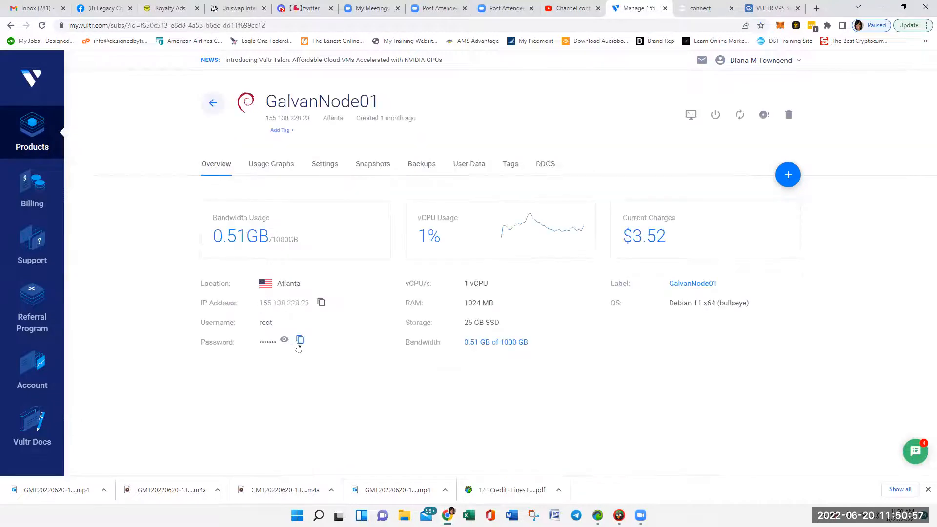
click(300, 340)
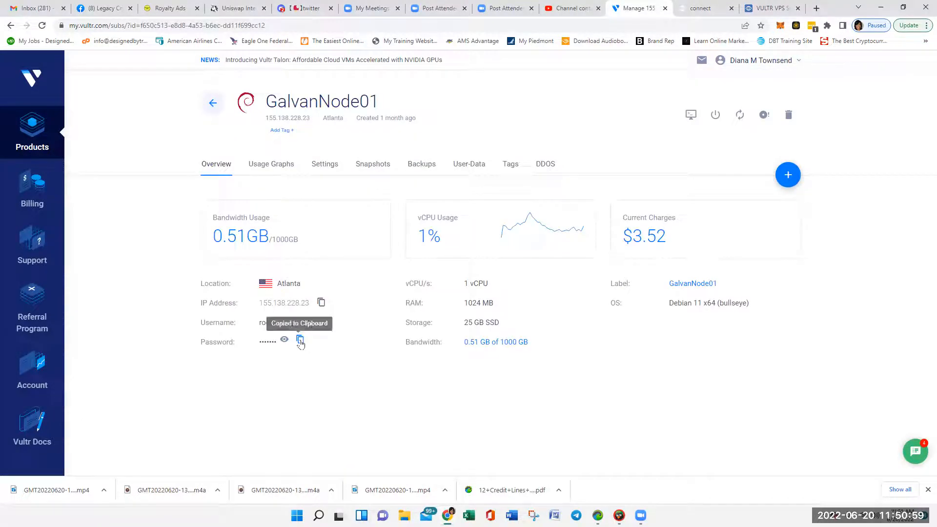
click(690, 116)
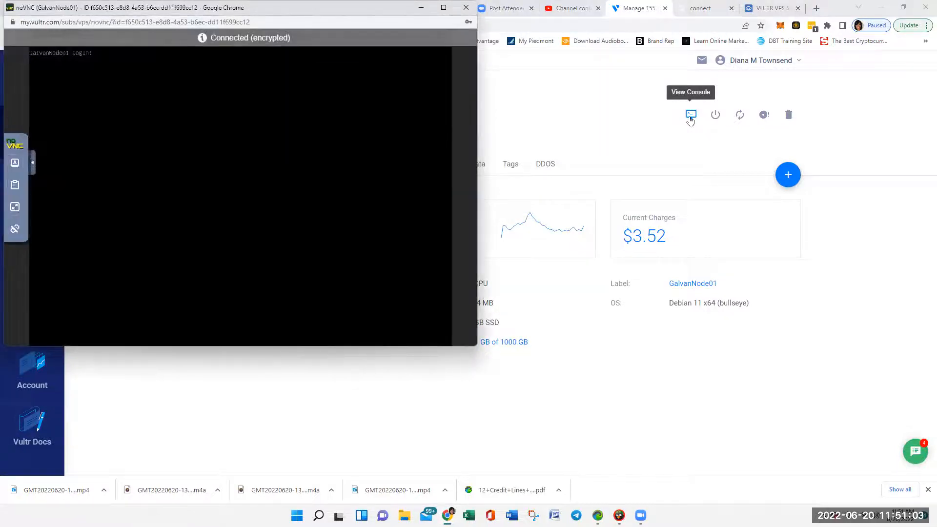
click(466, 8)
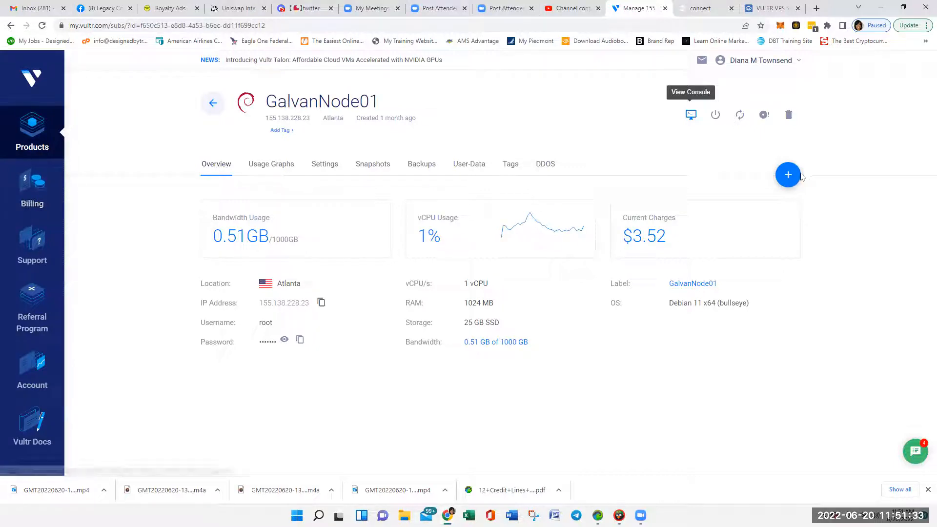
- Open the Deploy New Server form and compare it with the Connect VULTR VPS Setup article
mouse_move(787, 175)
click(768, 204)
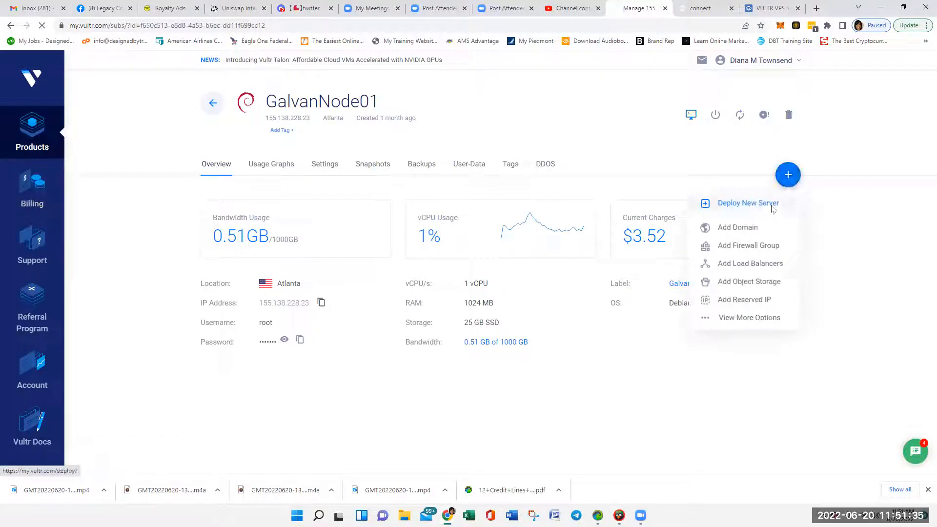
click(773, 8)
click(637, 8)
click(772, 8)
click(644, 9)
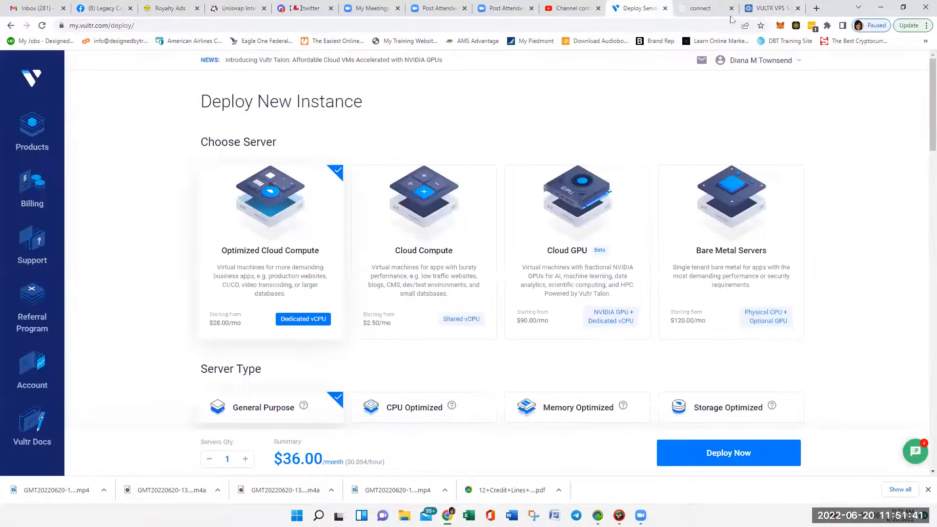
- Compare the VULTR VPS Setup instructions in the Connect article with the Deploy New Instance form
click(749, 11)
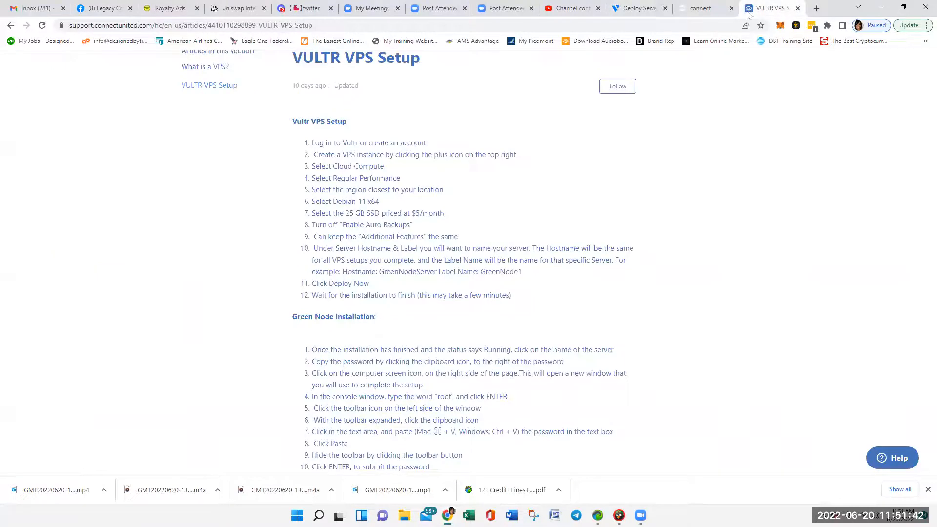
click(644, 11)
click(773, 9)
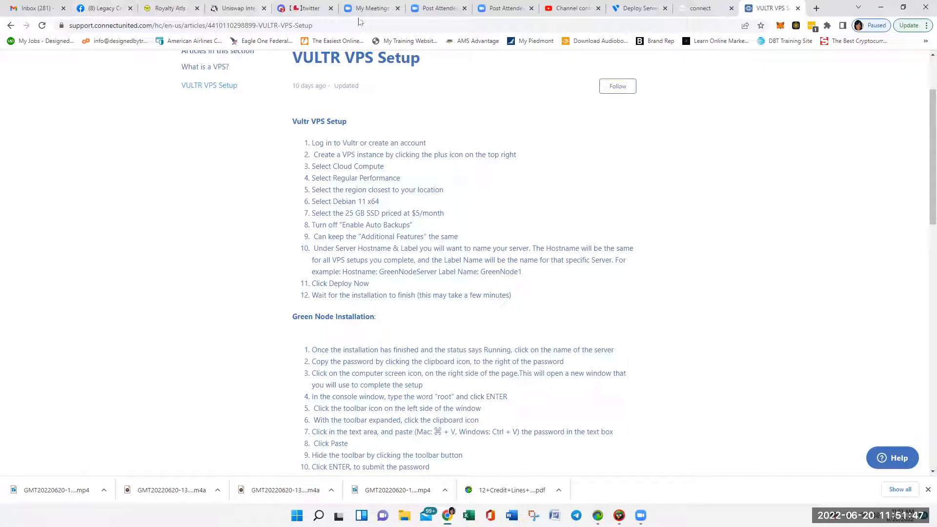
click(643, 9)
click(780, 8)
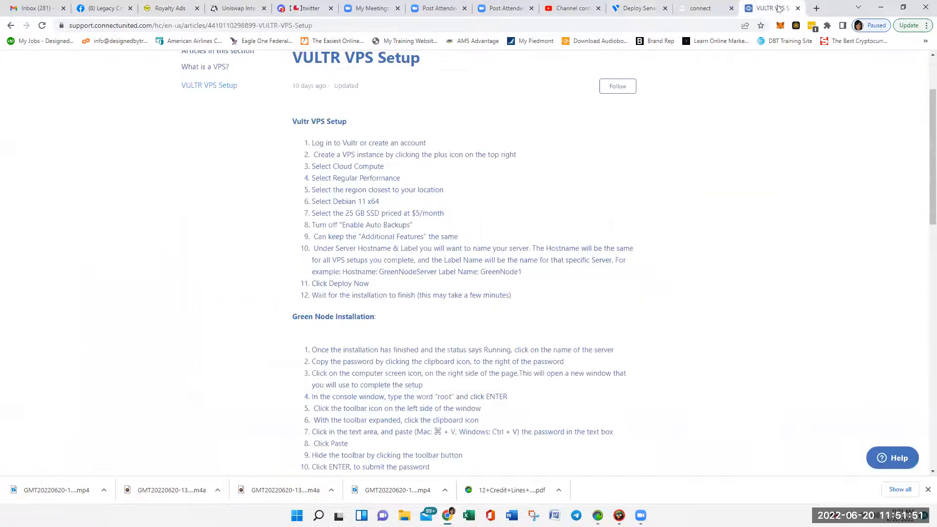
click(643, 8)
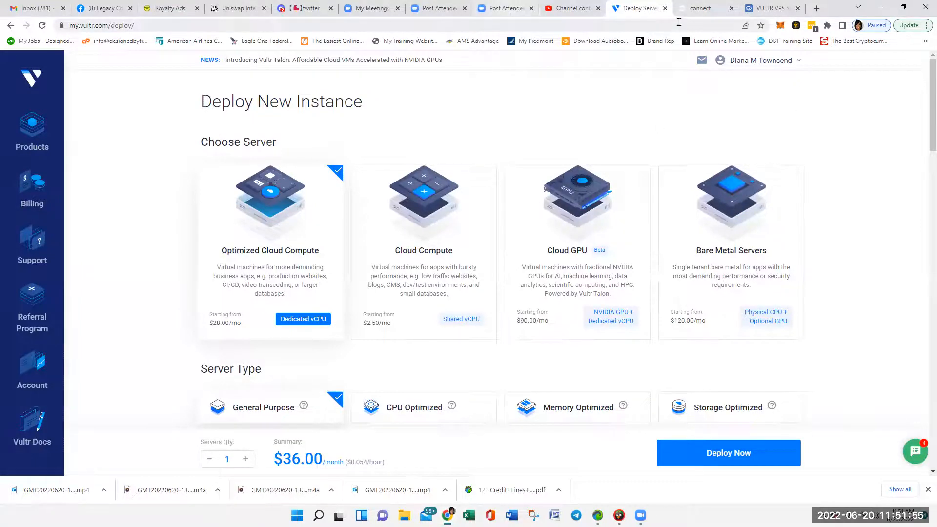
click(776, 10)
click(652, 10)
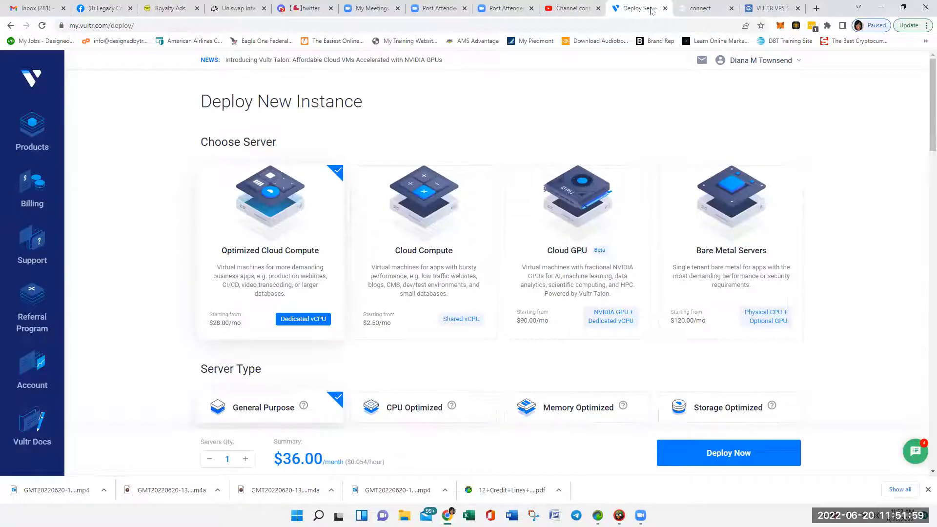
- Close the Connect nodes page and recheck the VULTR VPS Setup article against the Vultr deployment form
click(707, 9)
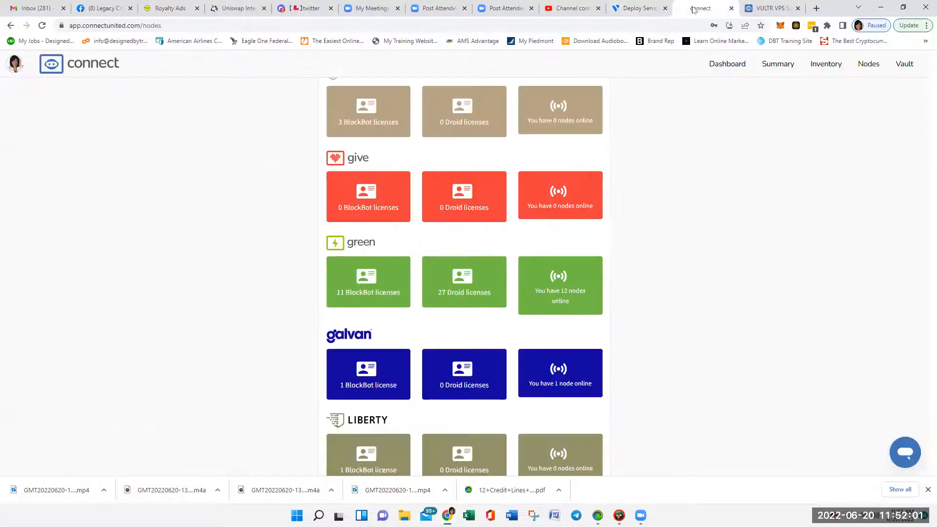
click(731, 9)
click(699, 12)
click(770, 9)
click(708, 14)
click(760, 10)
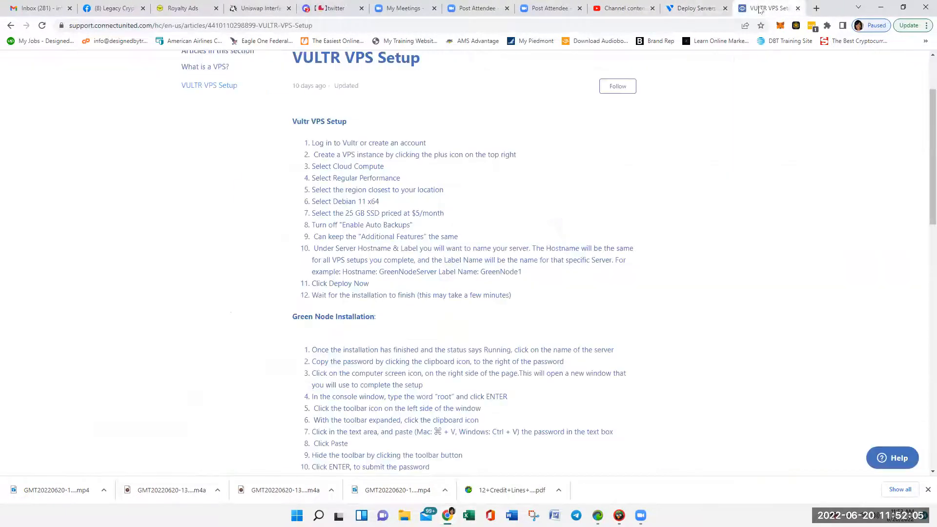
click(698, 13)
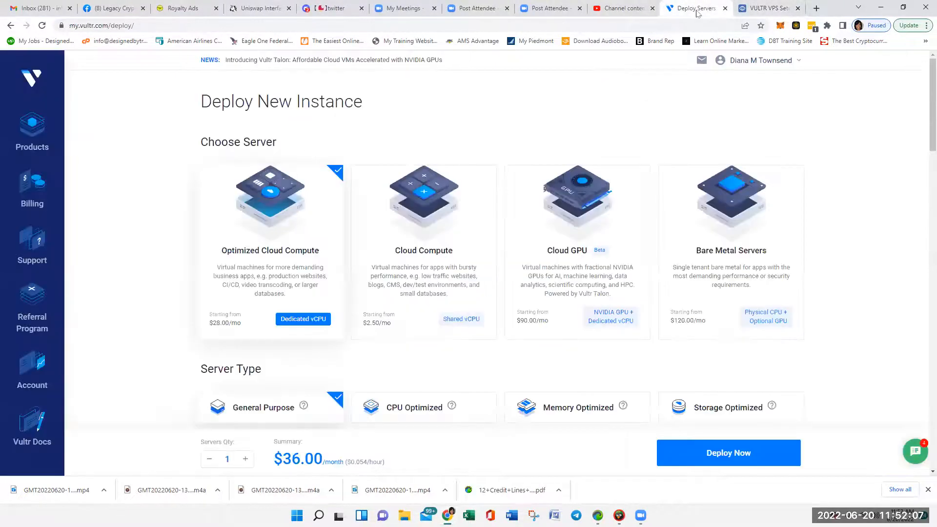
click(784, 11)
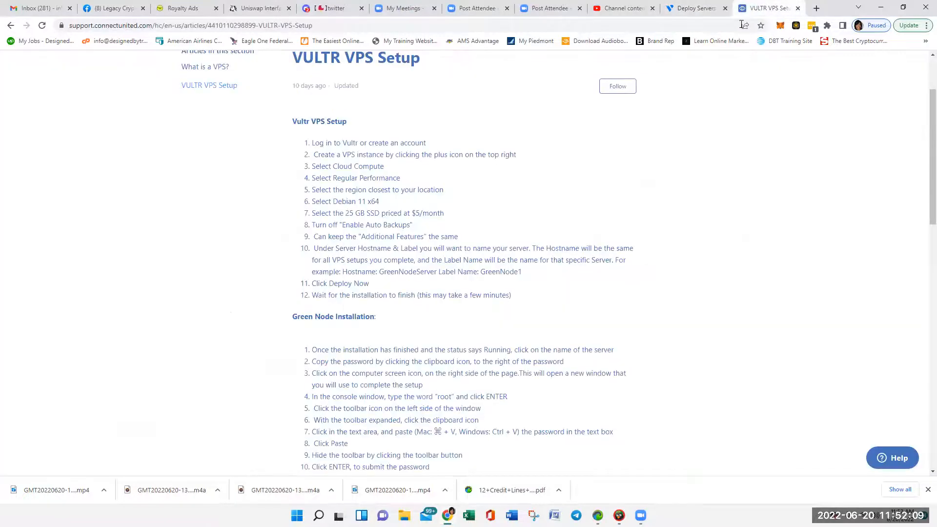
click(698, 9)
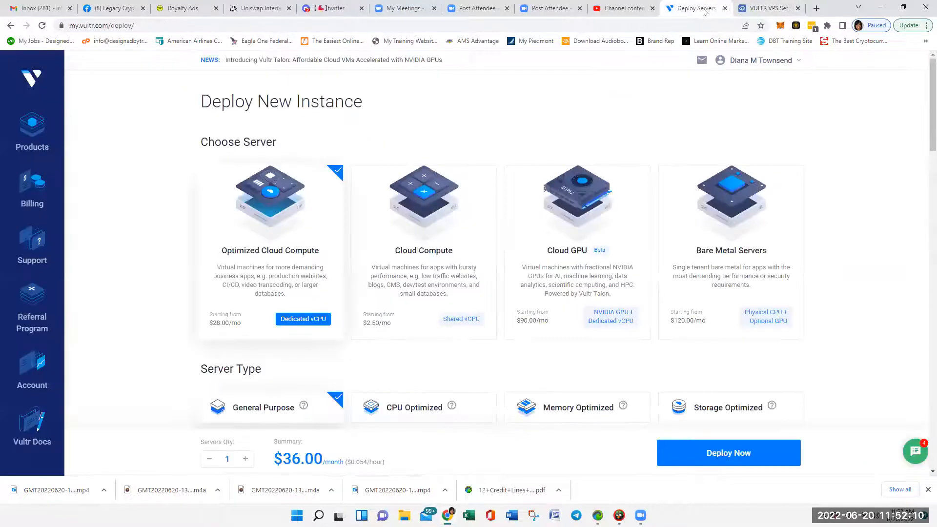
click(780, 8)
click(707, 13)
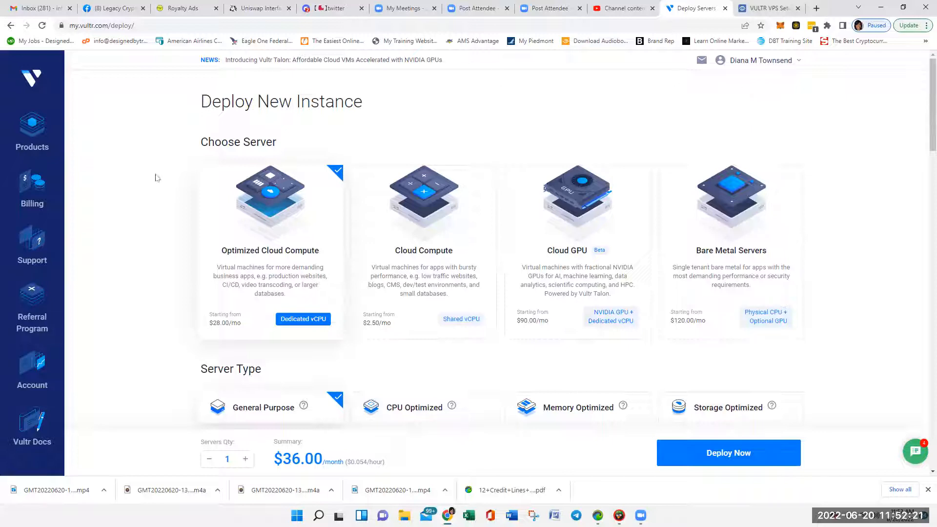
- Examine the account limits under Billing, then the existing support tickets and the new support ticket page
click(35, 190)
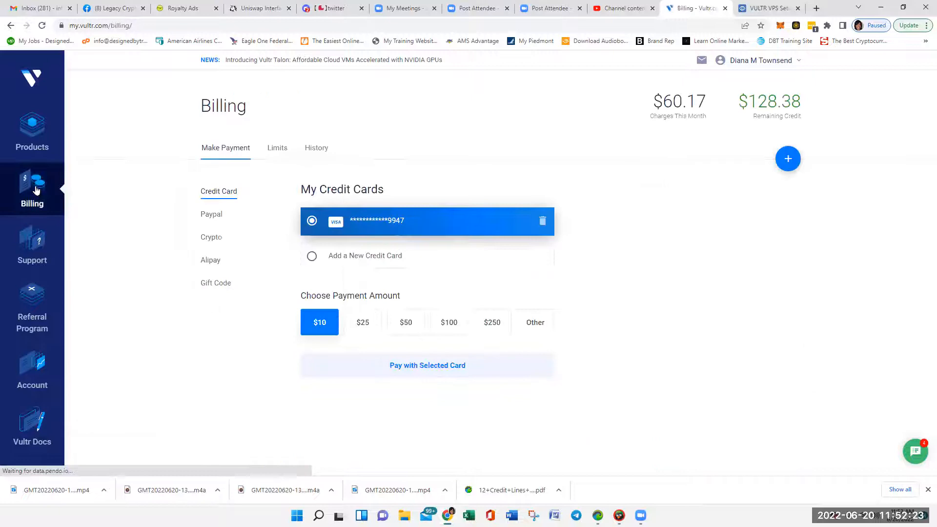
click(275, 149)
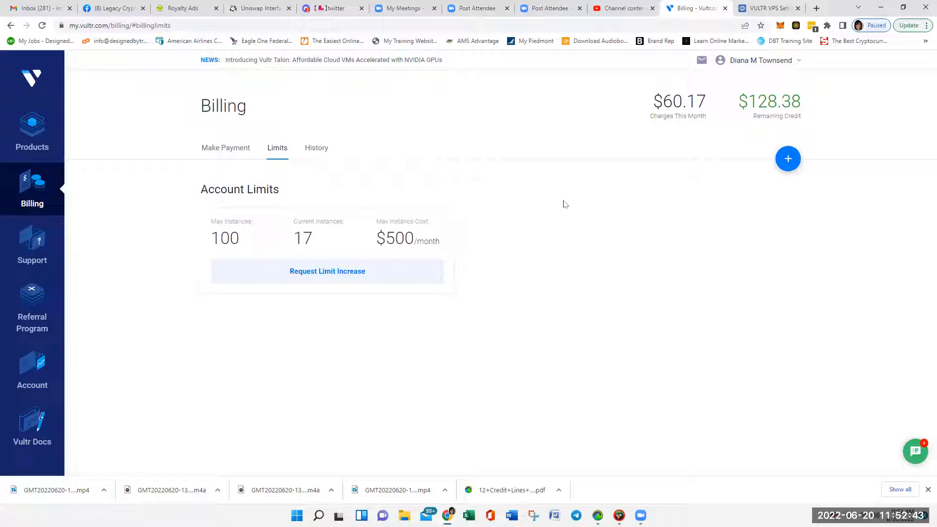
click(40, 255)
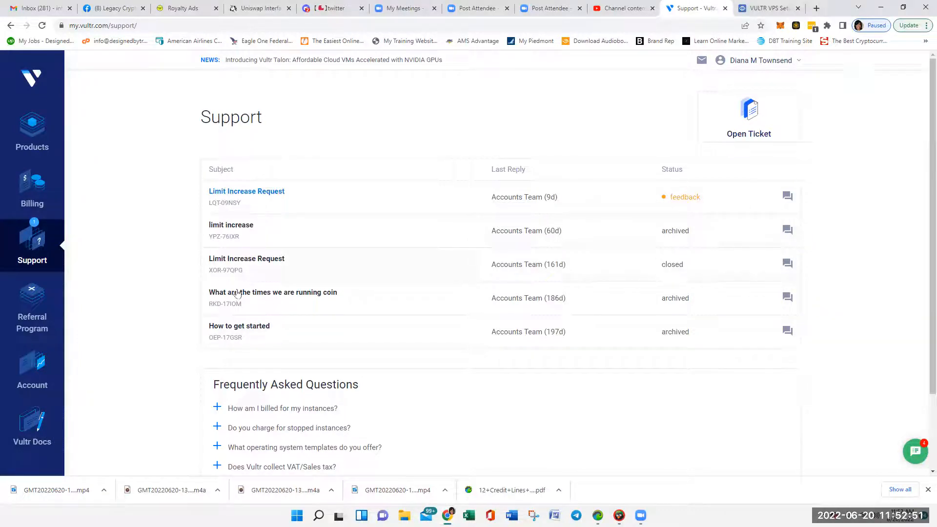
scroll(258, 214, down, 2)
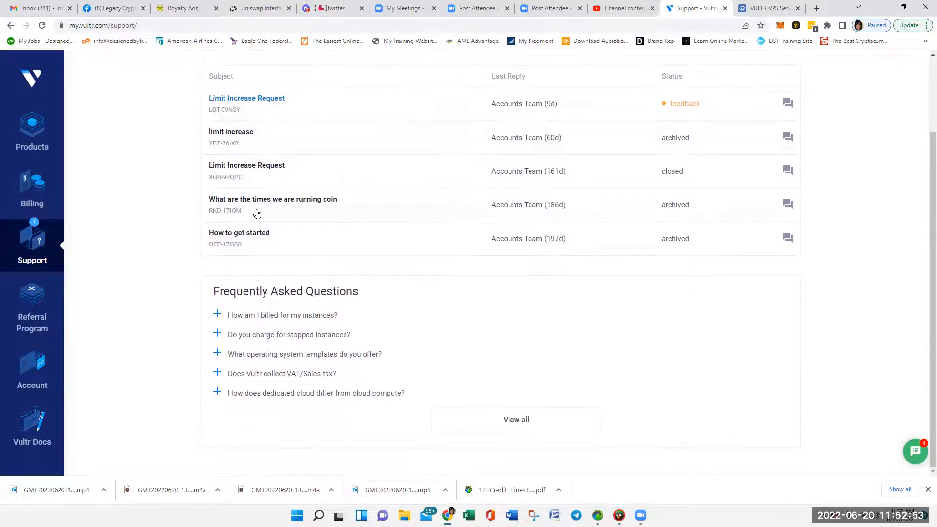
scroll(255, 216, up, 2)
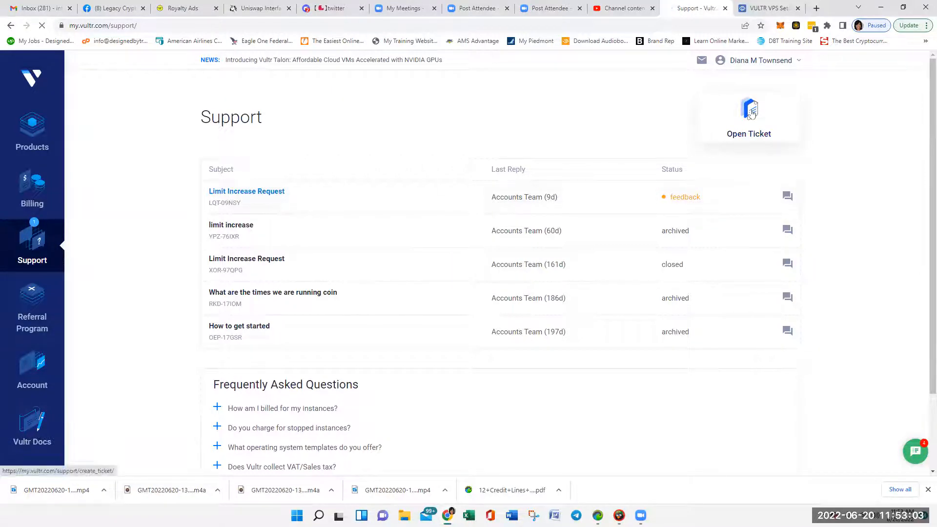
click(752, 114)
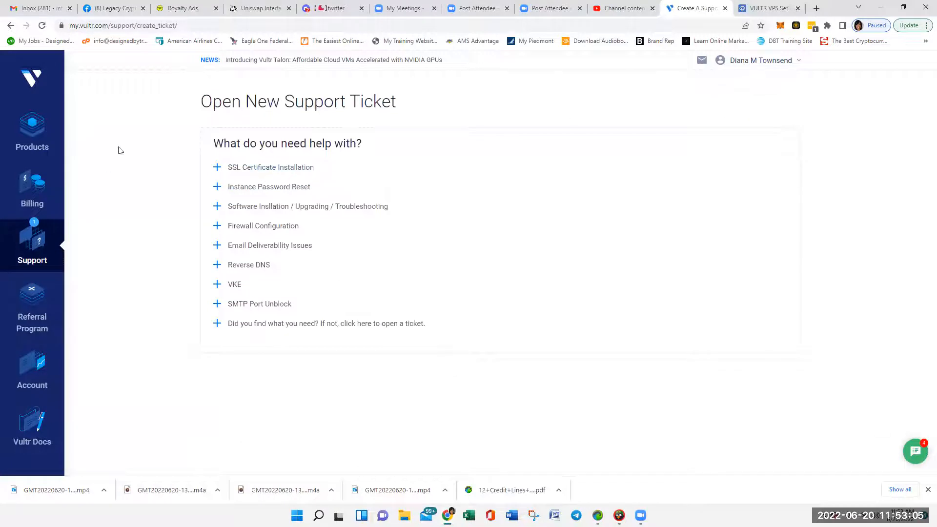
- Look through the server instances on the Products page and open the Deploy New Server form
click(35, 128)
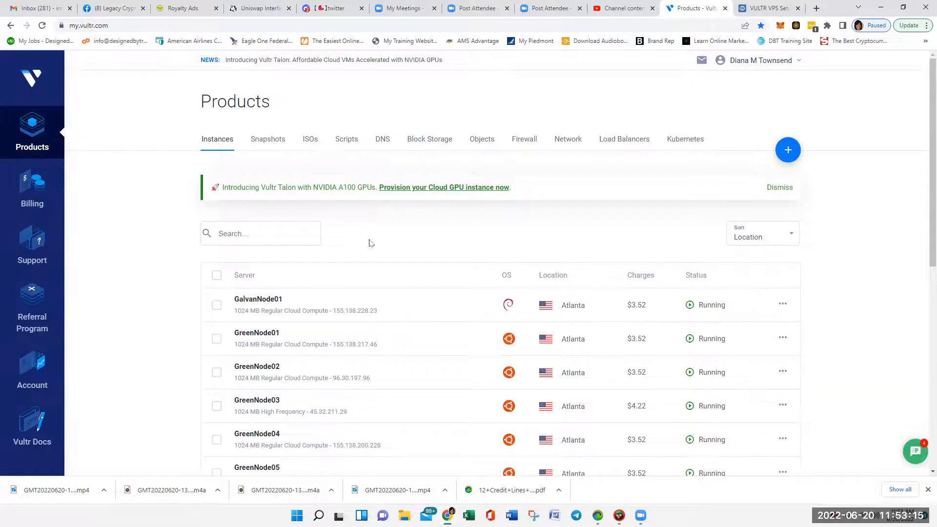
scroll(370, 242, down, 3)
scroll(384, 239, down, 5)
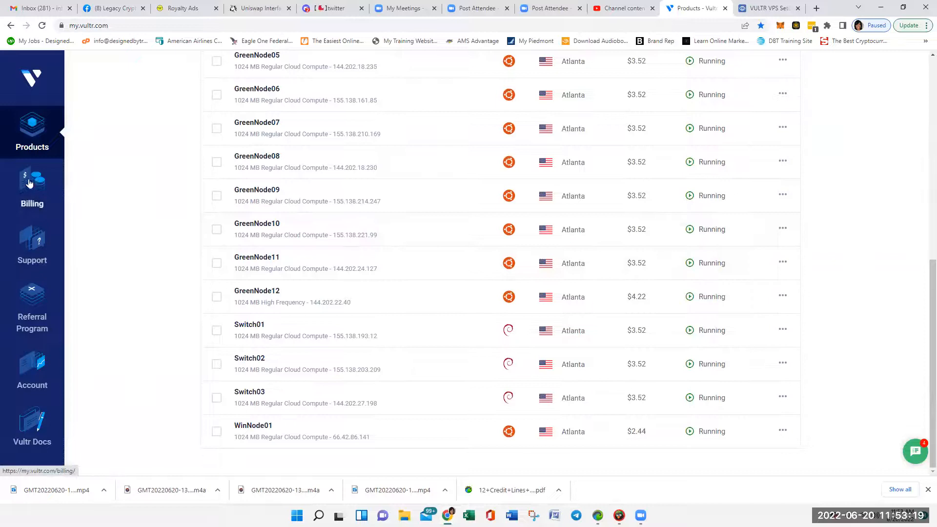
click(36, 139)
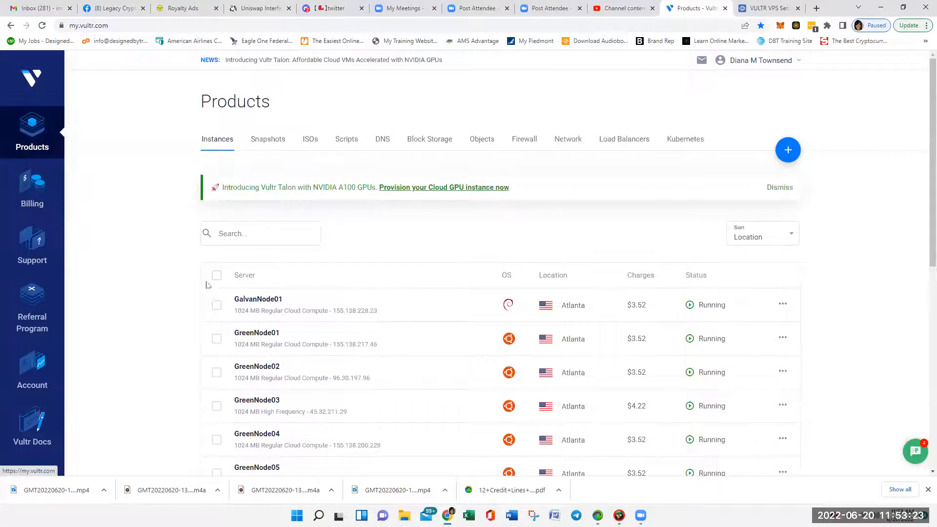
click(790, 151)
click(773, 178)
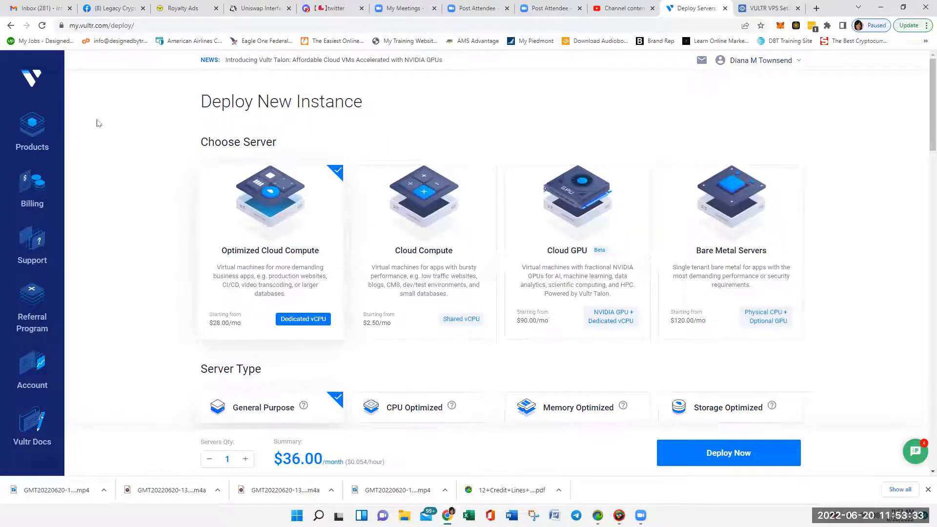
- Return to the Products instance list and view the overview of the GalvanNode01 server
click(31, 128)
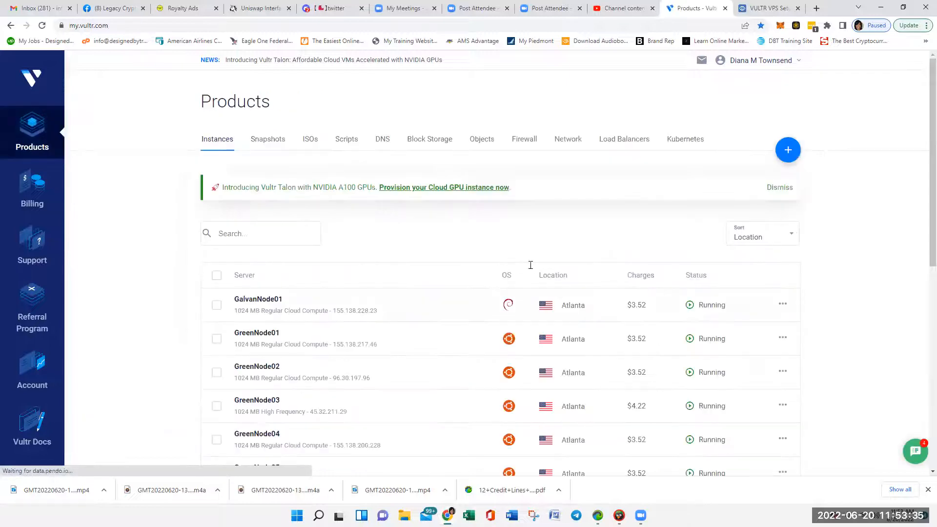
scroll(488, 254, down, 1)
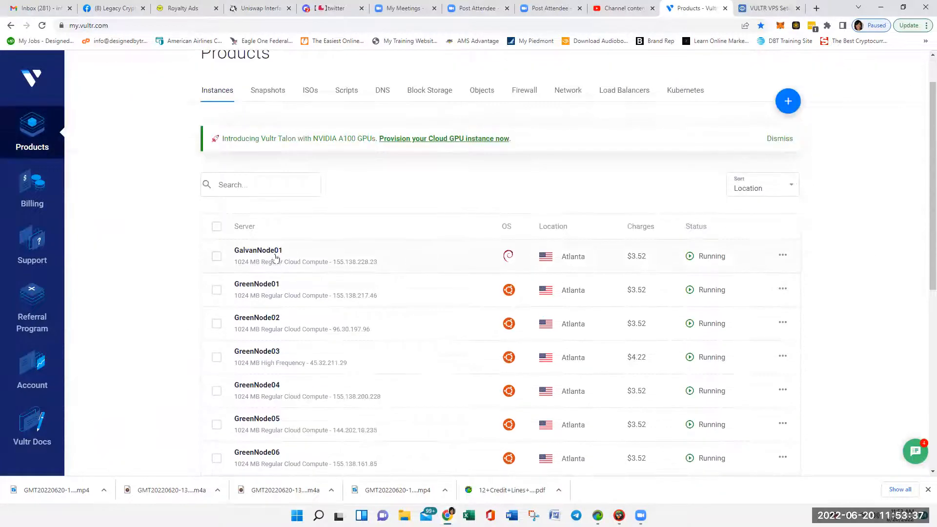
click(267, 257)
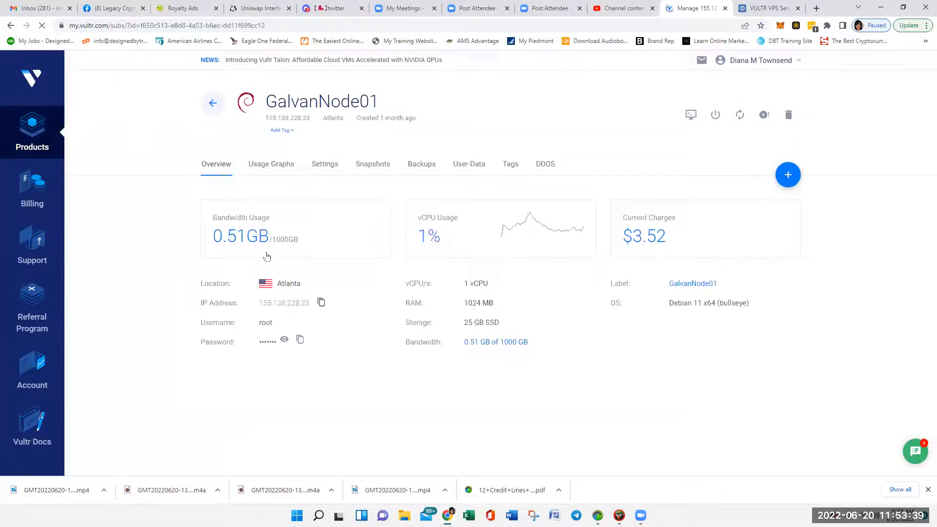
- Look through the full Products instance list once more and log out of the Vultr account
click(39, 141)
scroll(810, 266, down, 6)
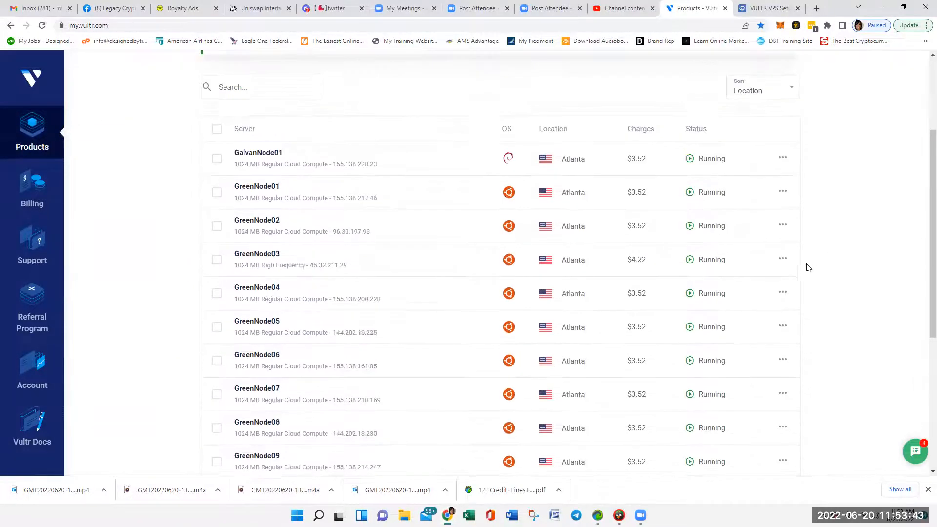
scroll(773, 280, up, 3)
scroll(774, 276, down, 5)
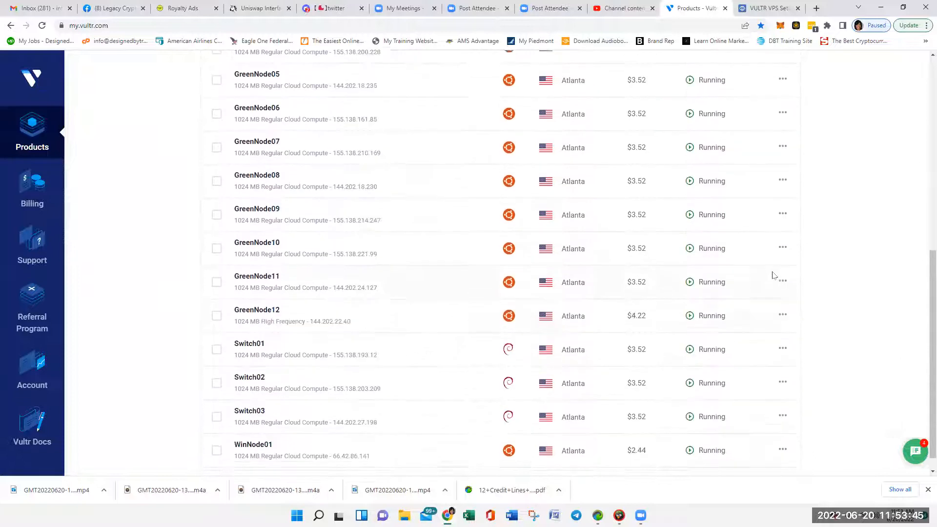
scroll(767, 266, up, 4)
scroll(761, 259, up, 3)
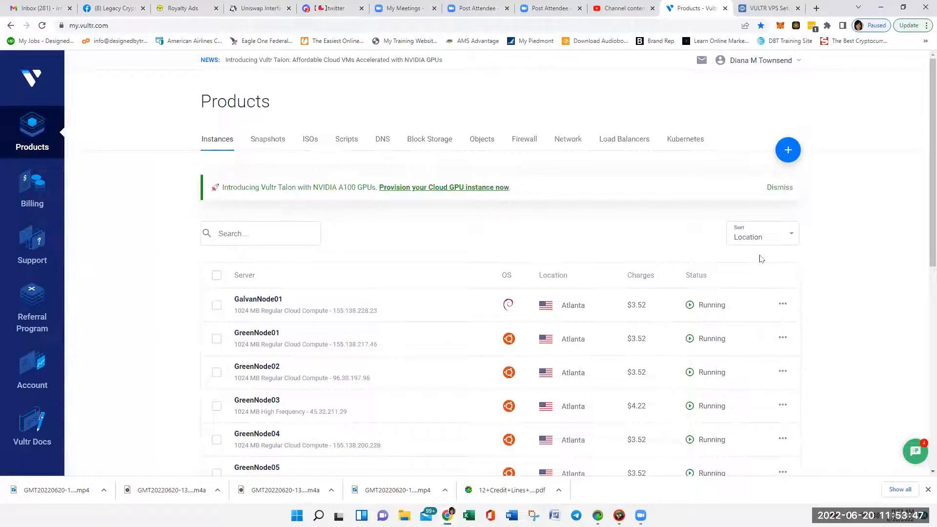
click(759, 64)
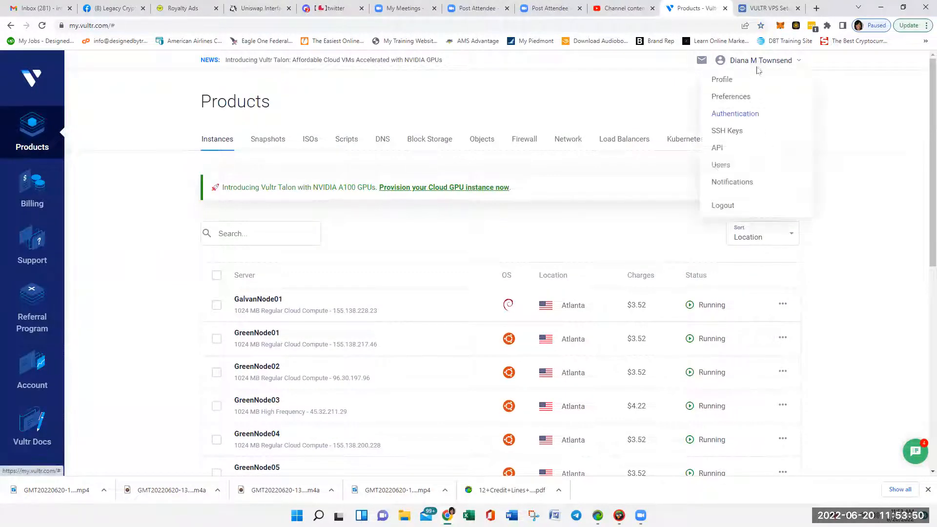
click(724, 205)
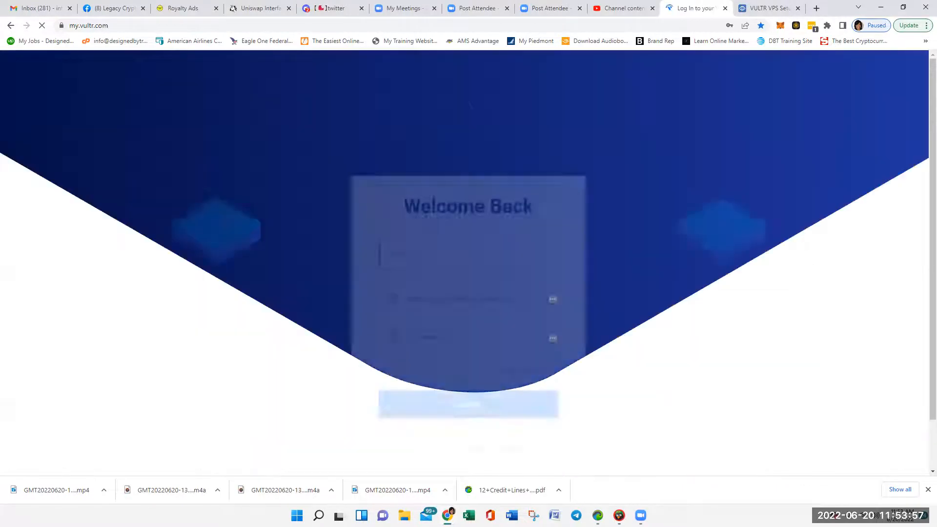